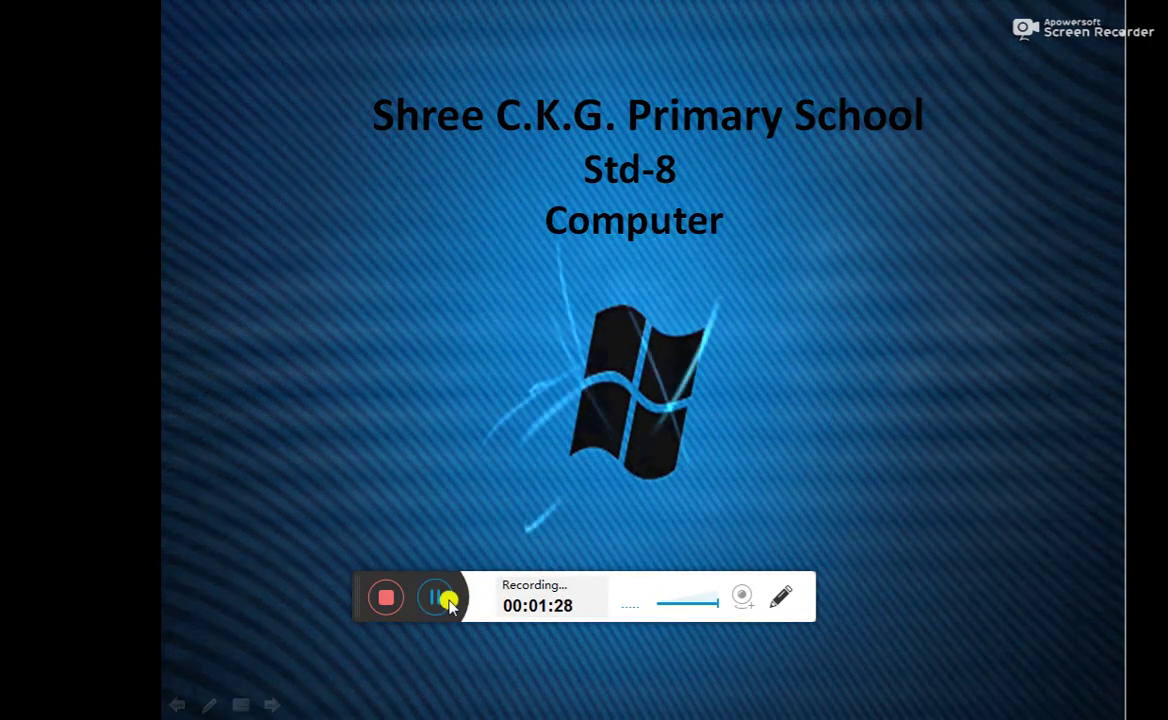
End the slide show and refresh the desktop.
key(Escape)
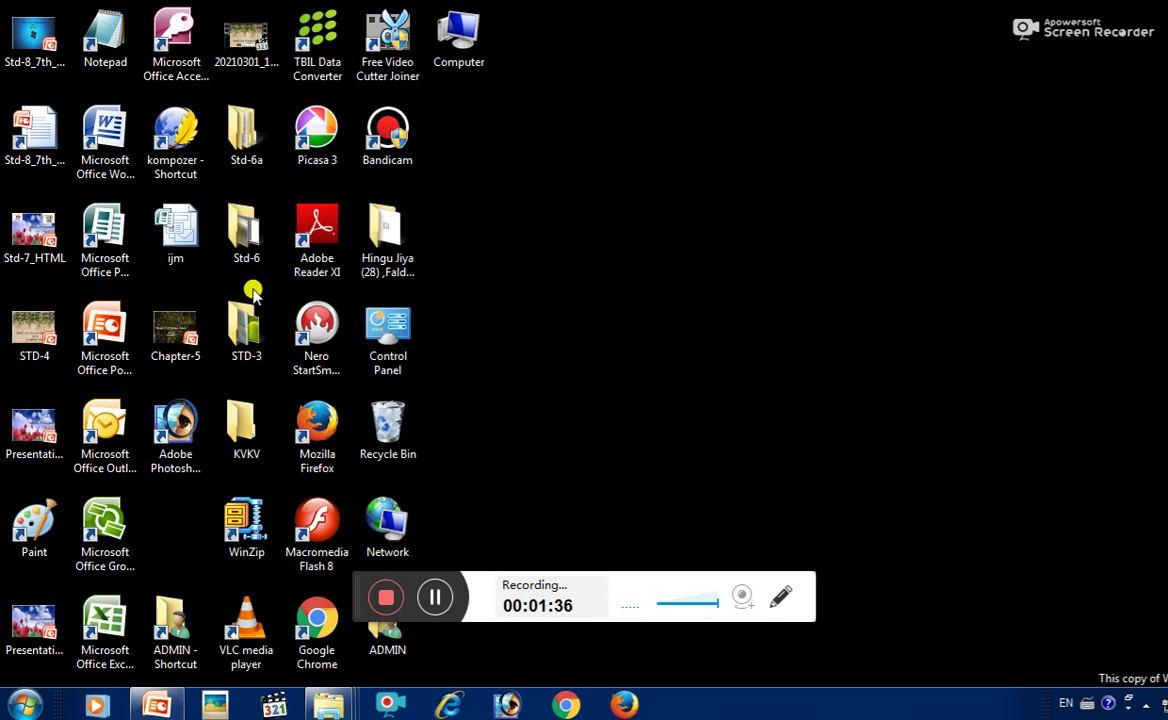
right_click(490, 251)
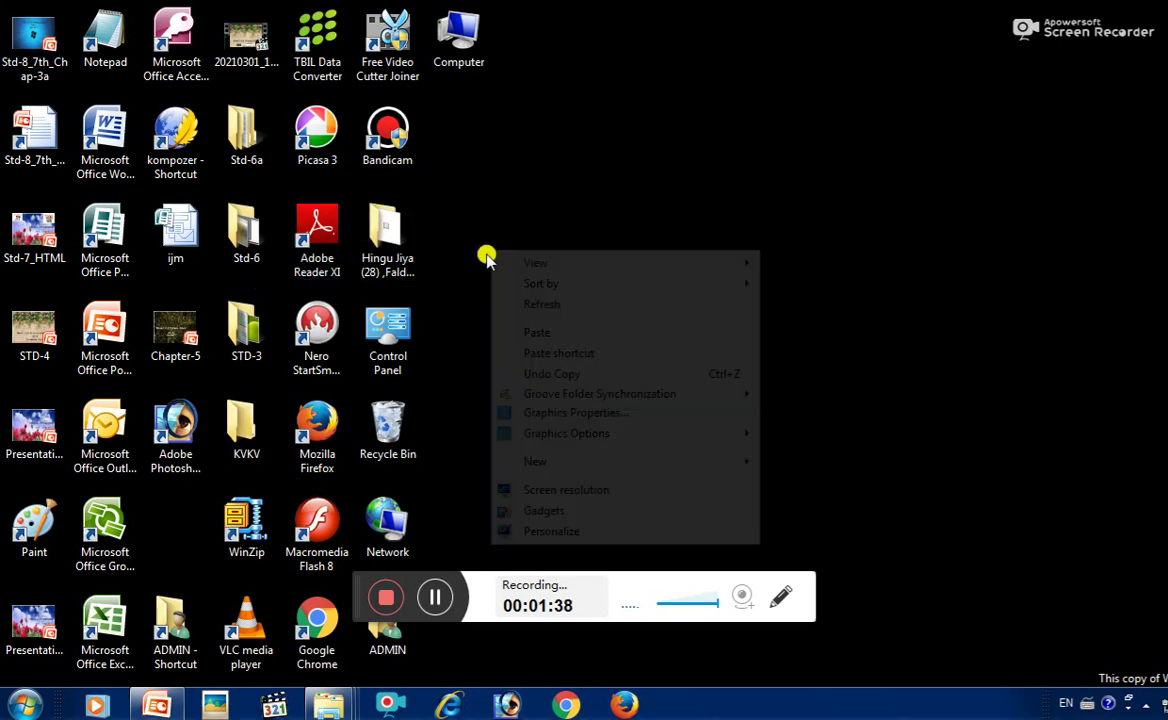
click(545, 306)
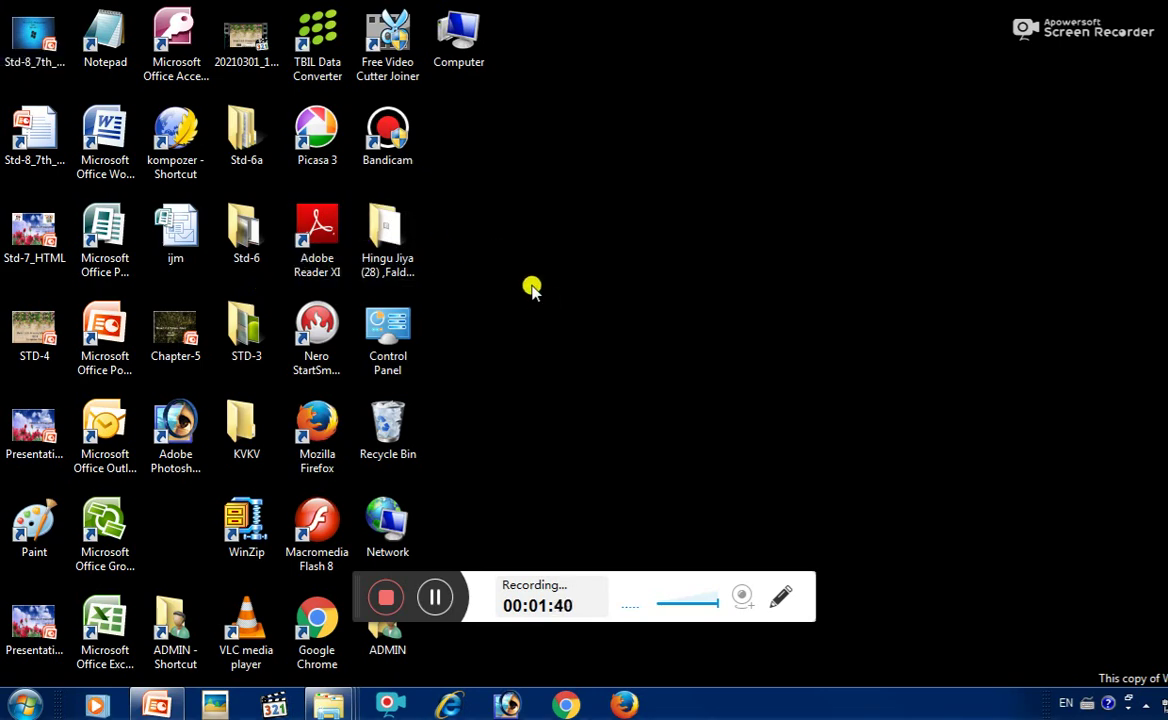
Start Microsoft Office Excel 2007 and open the recent workbook "stationary bill".
click(8, 708)
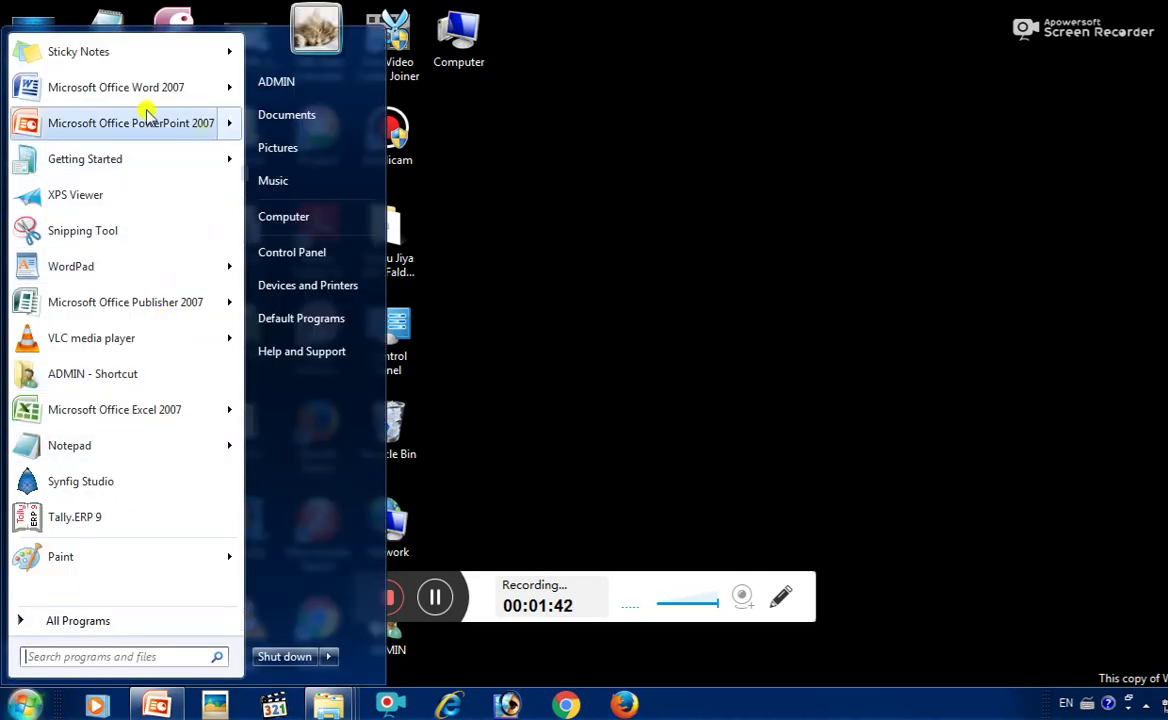
click(168, 410)
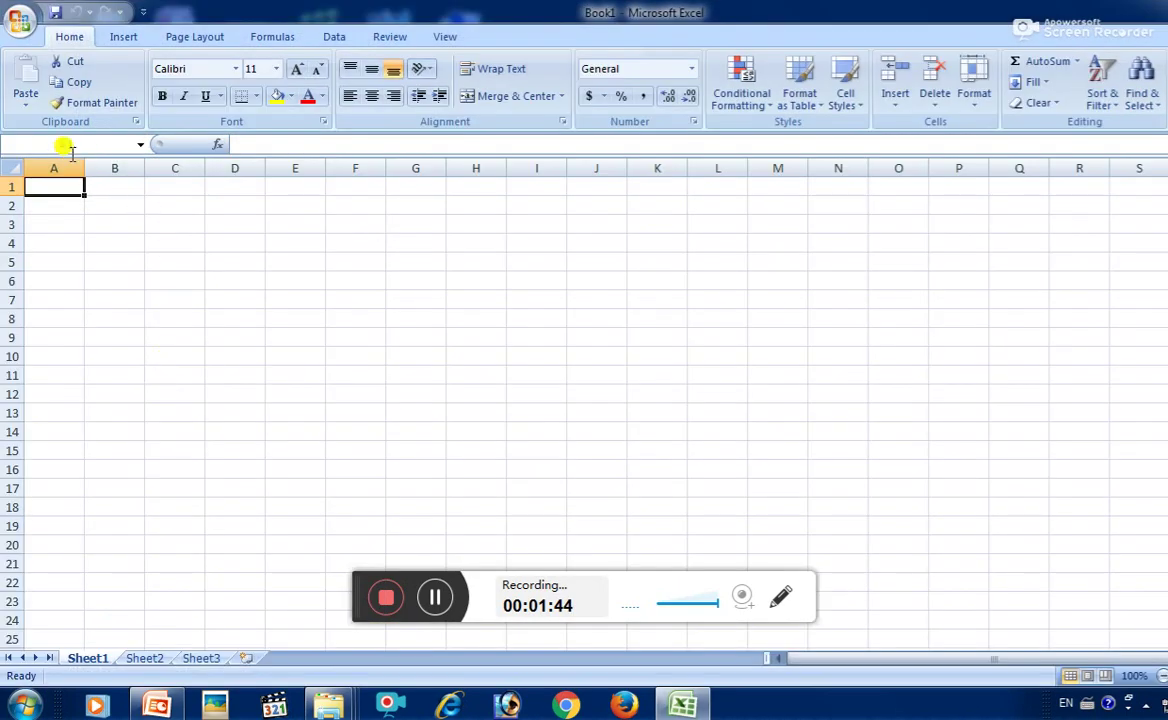
click(8, 19)
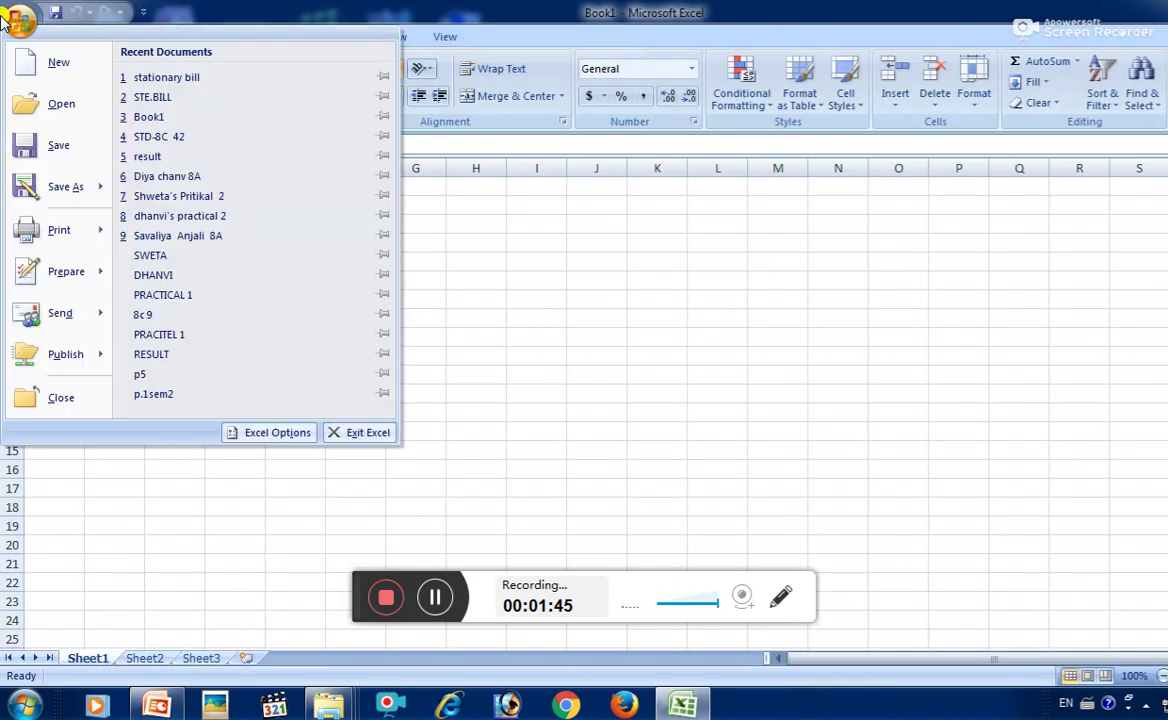
click(138, 77)
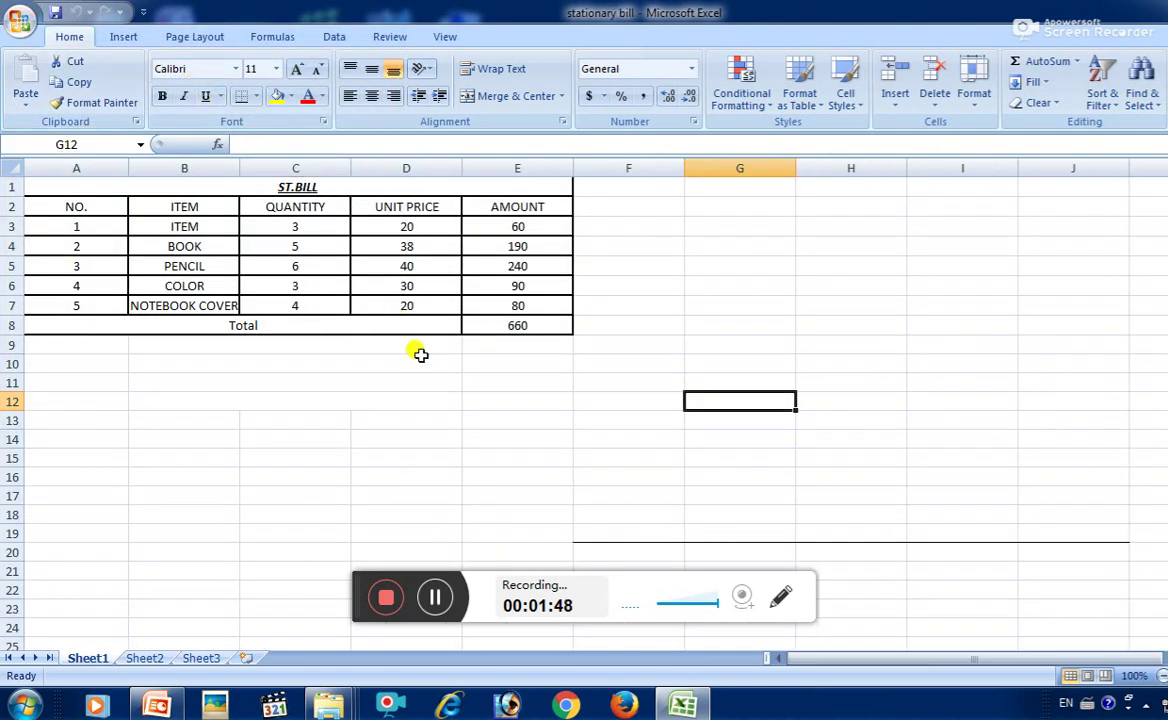
Unmerge the ST.BILL title cell that spans A1:E1 on Sheet1.
click(446, 396)
click(318, 191)
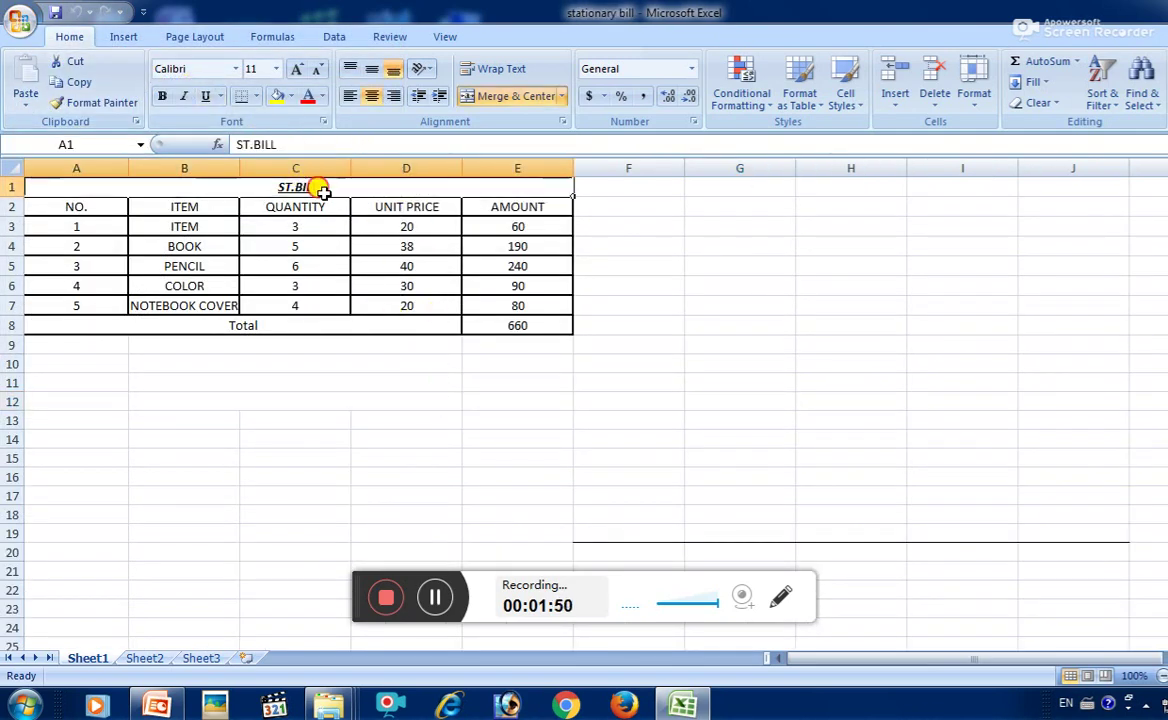
click(491, 100)
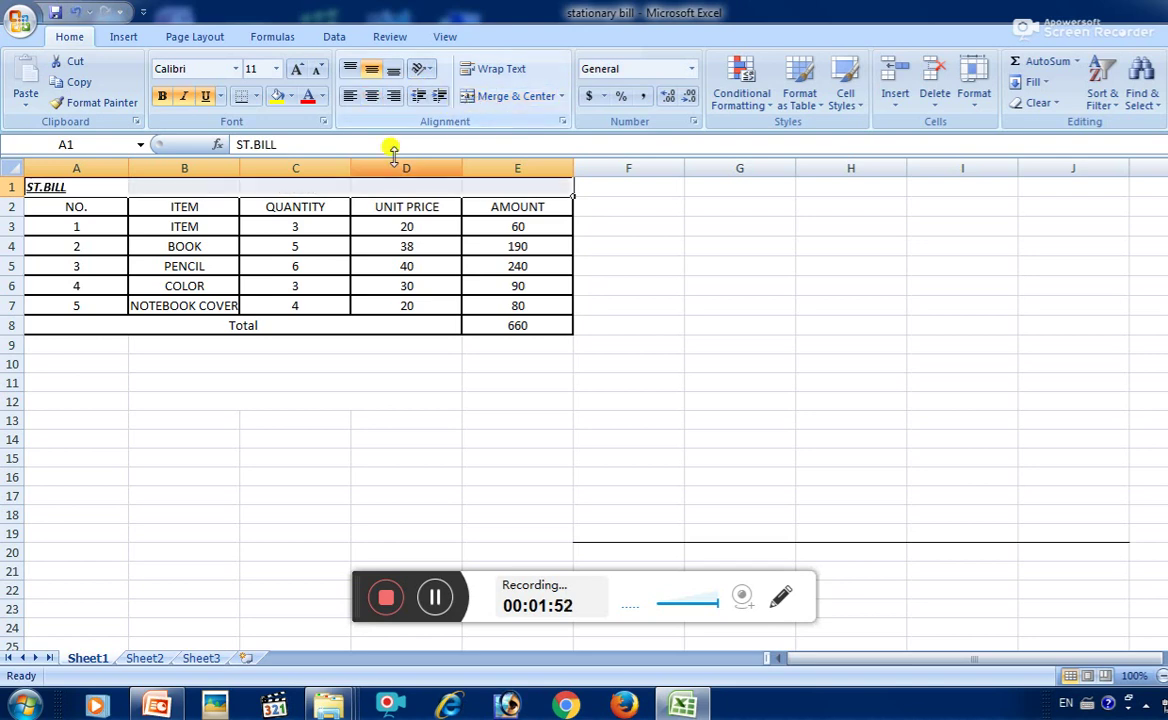
Narrow columns A to E of the bill table to one equal width and select the table range A1:E8.
drag(80, 167, 503, 172)
click(409, 303)
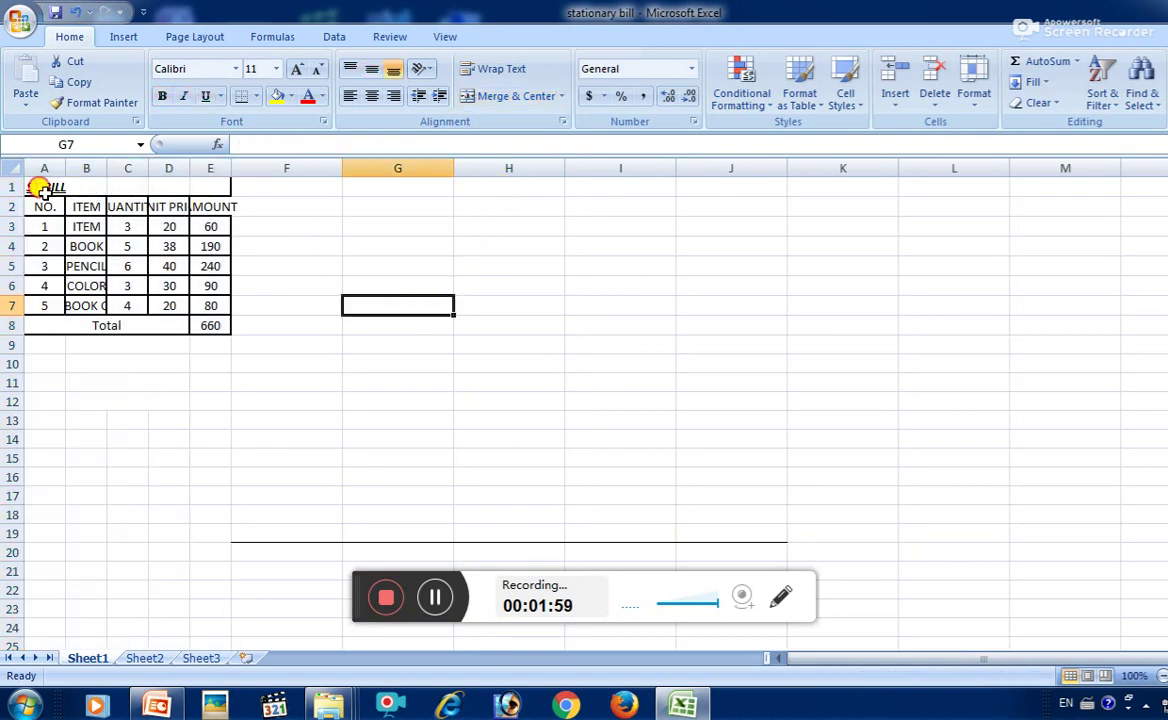
drag(36, 187, 212, 325)
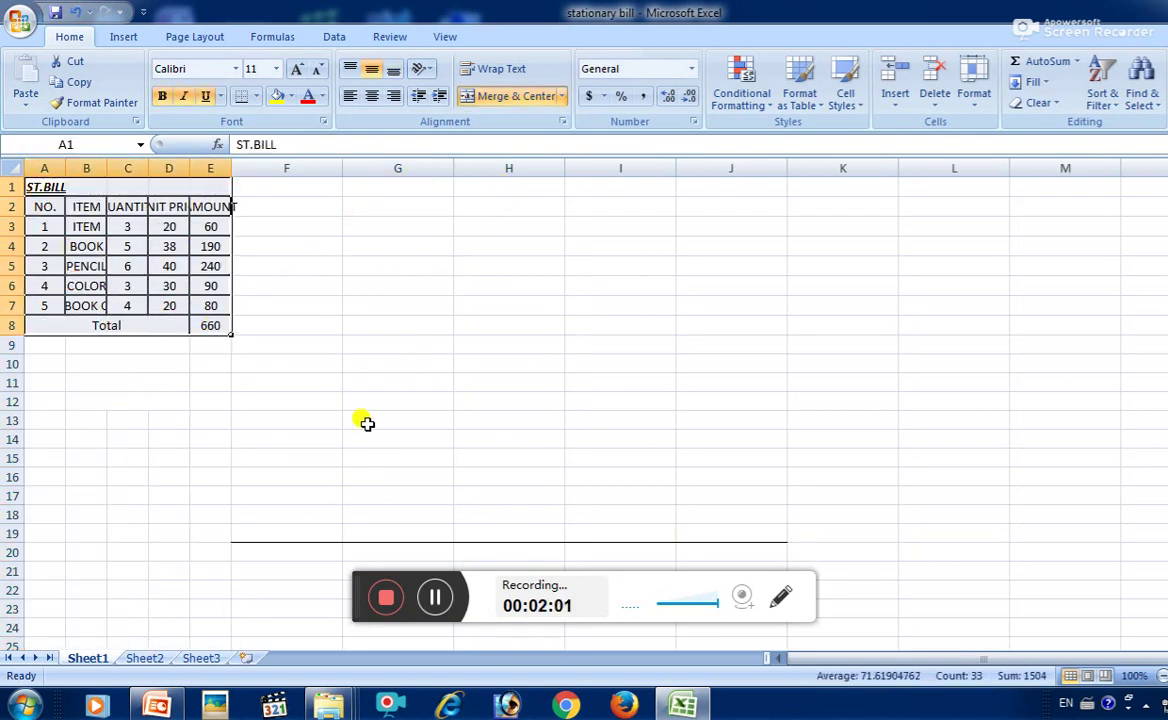
Enter the title "Stationary Bill" in cell A1 of Sheet2.
click(153, 659)
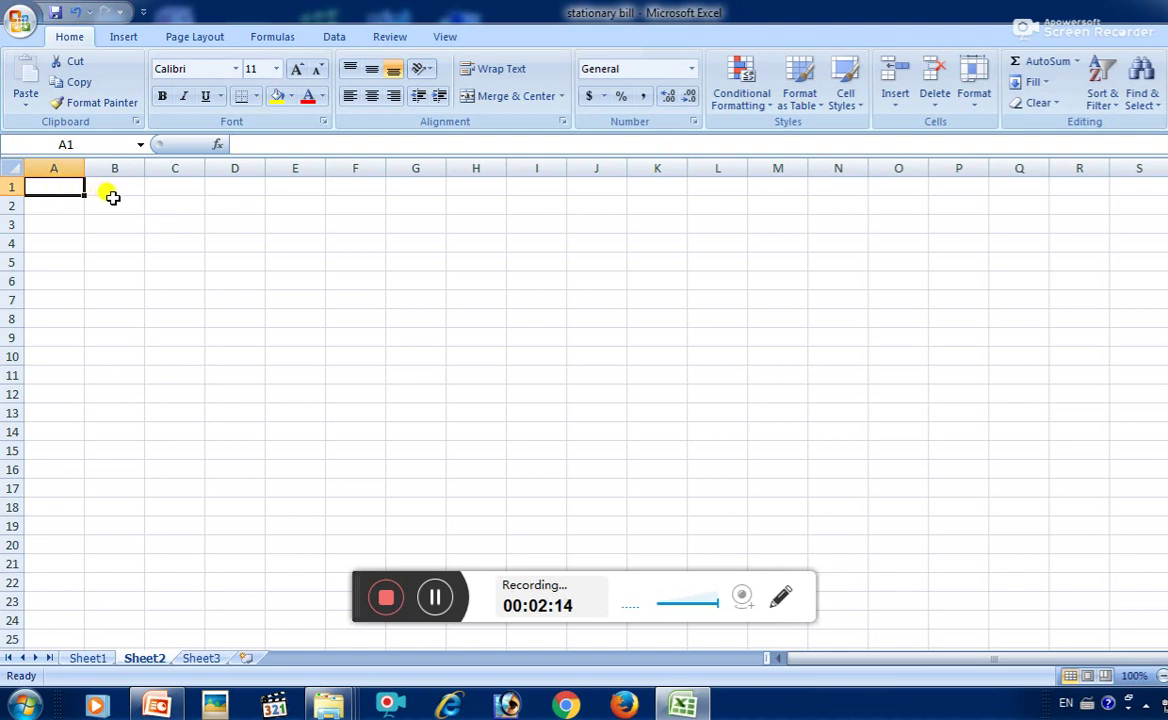
text(Sta)
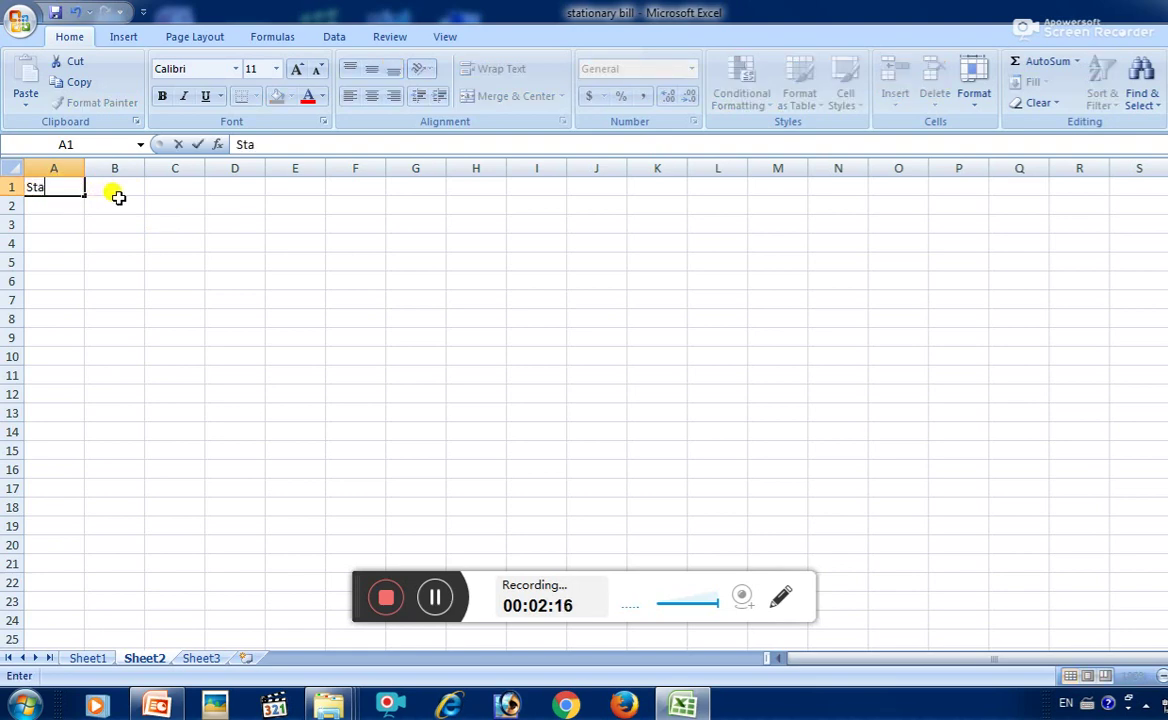
text(tionary)
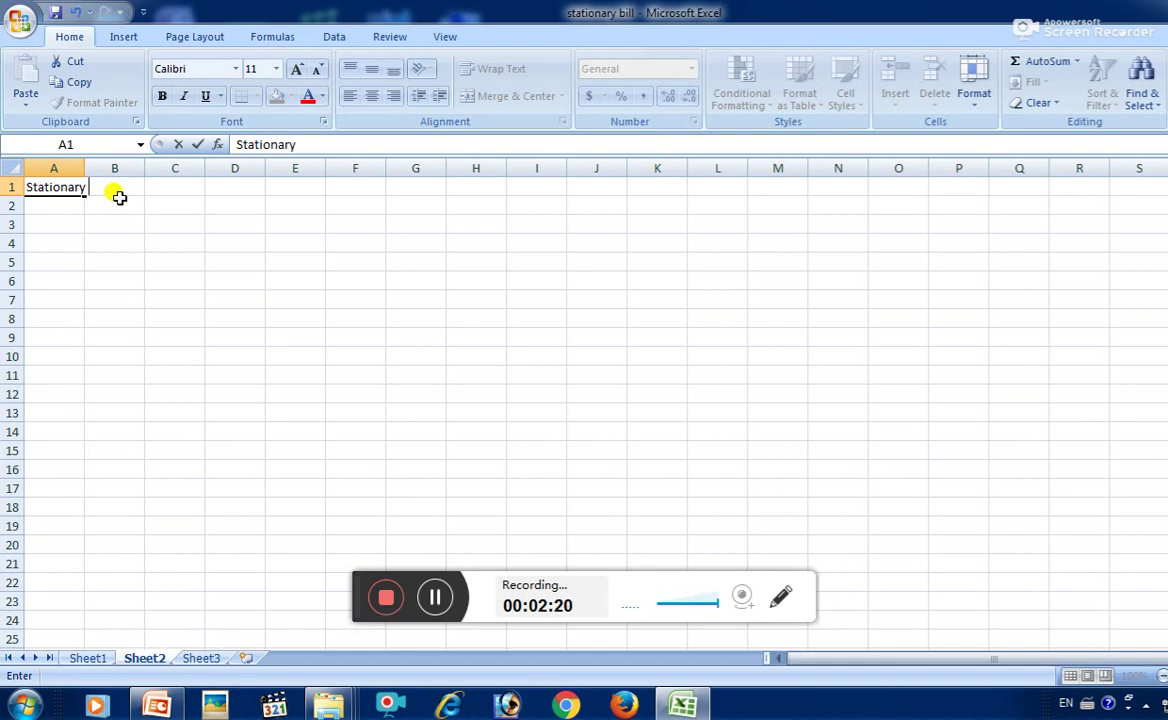
text( Bill)
key(Return)
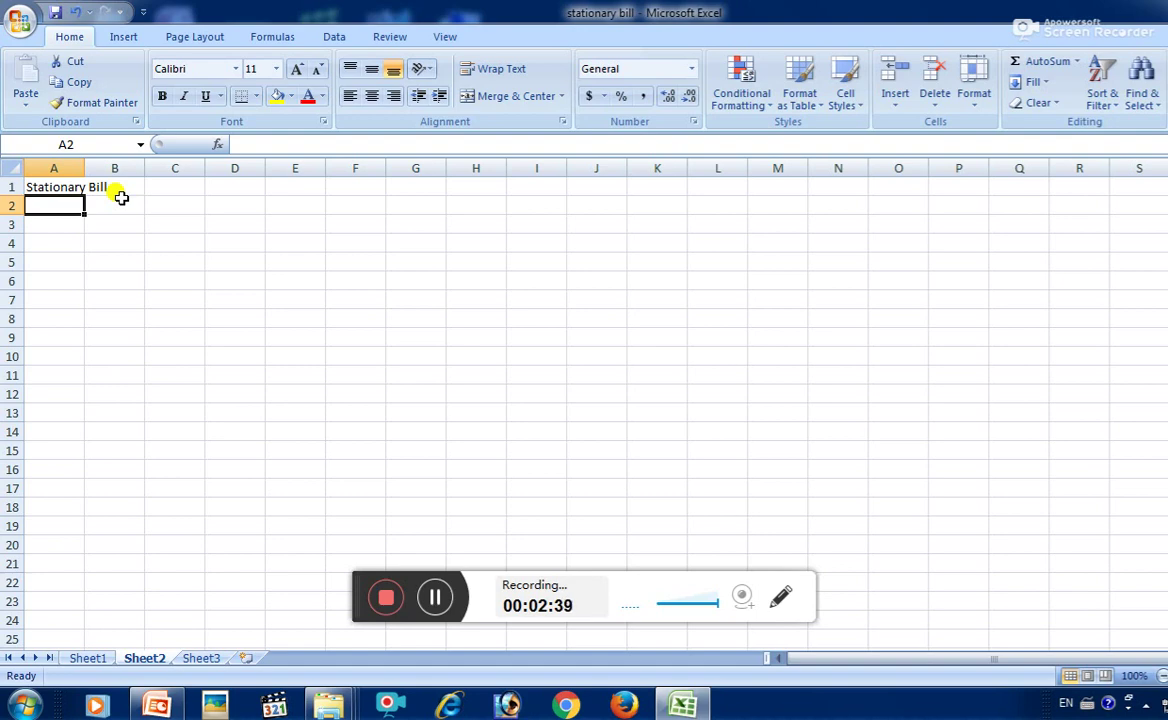
Enter the column headings "No.", "Items" and "Qulity" in cells A2 to C2.
text(No.)
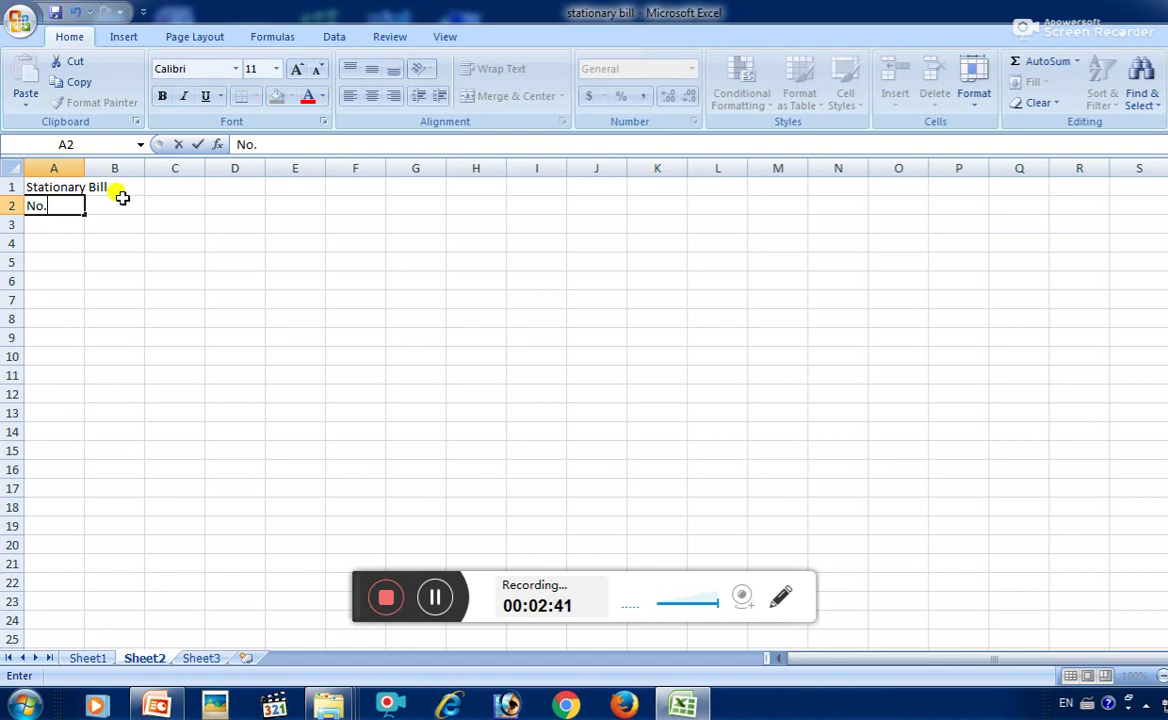
key(Return)
key(Right)
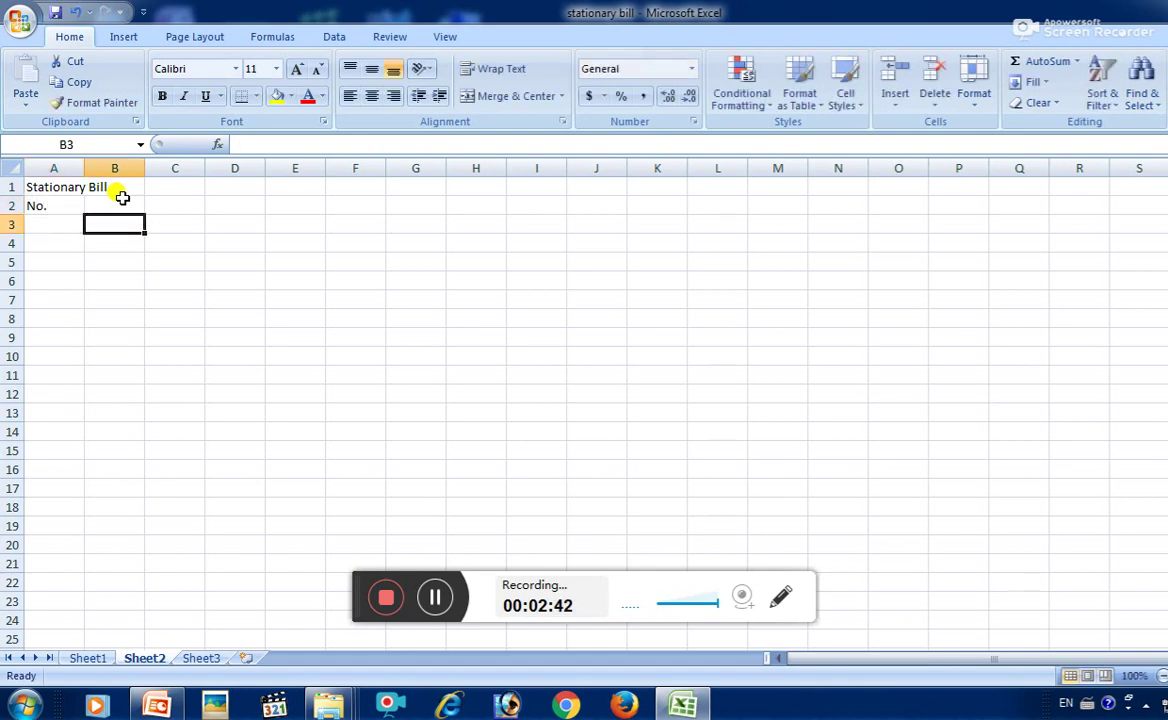
key(Up)
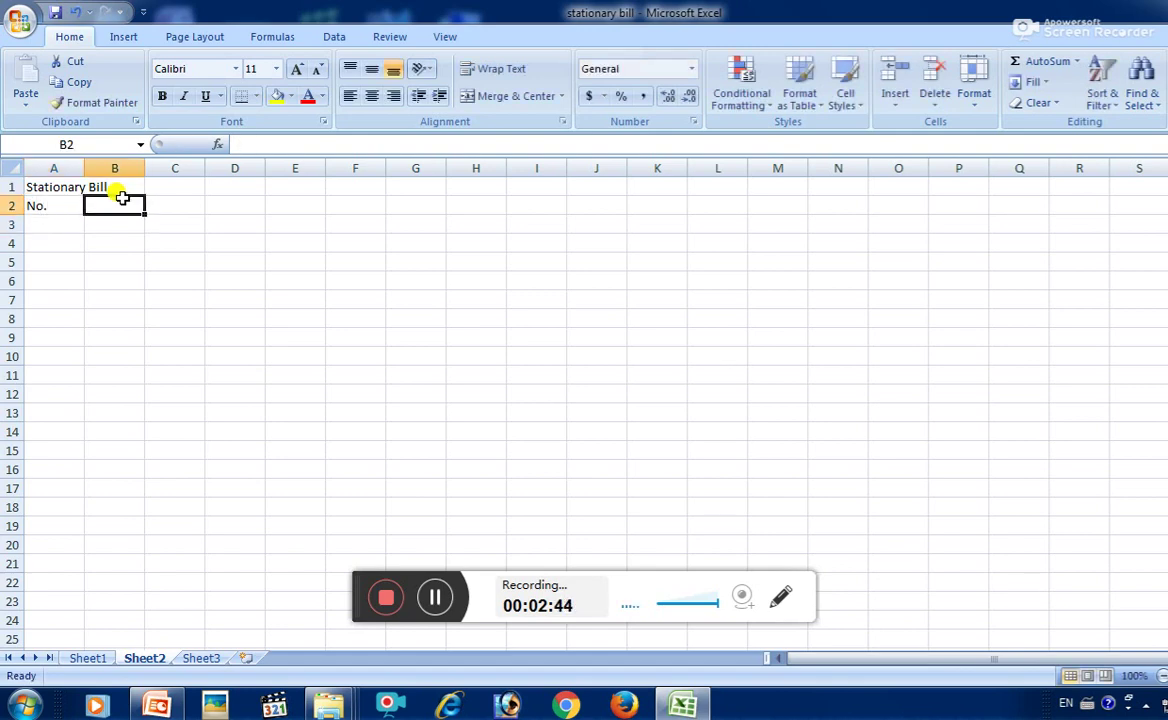
text(Items)
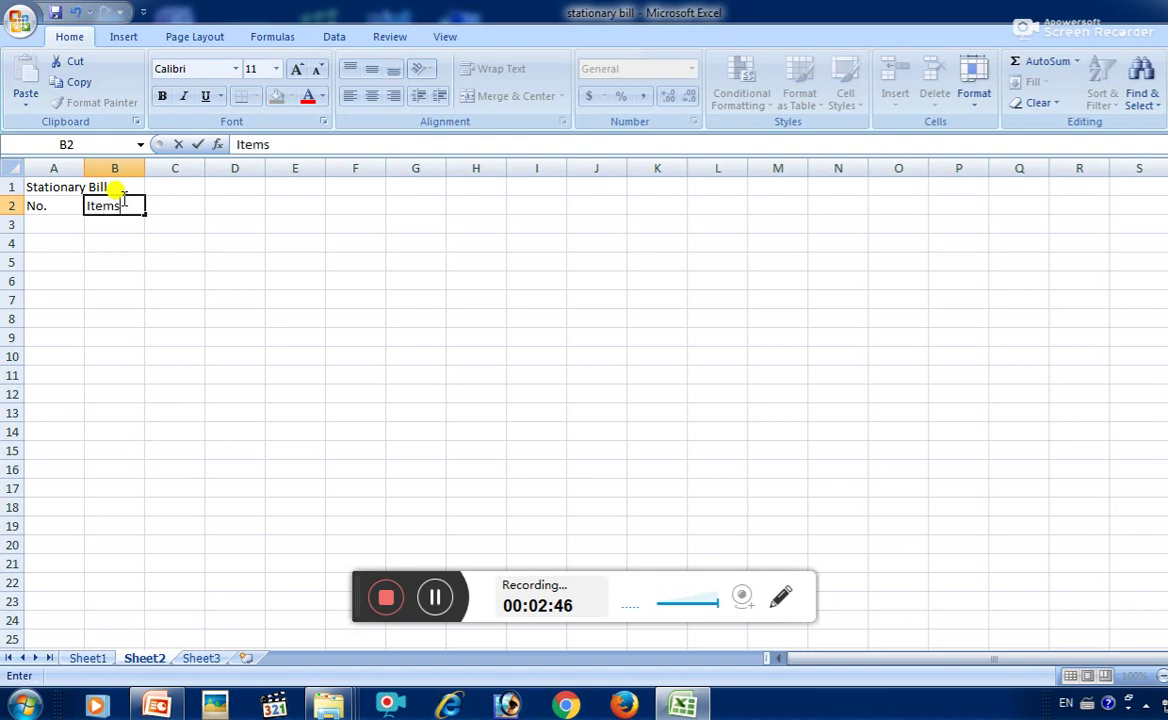
key(Right)
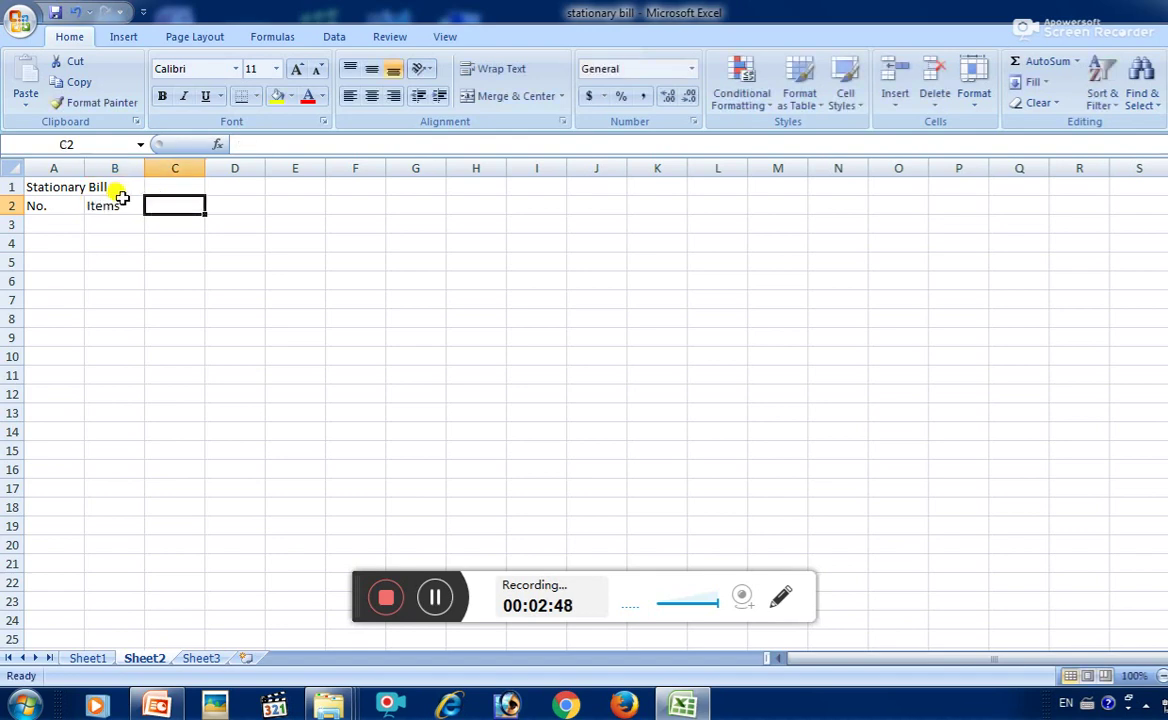
text(Qulity)
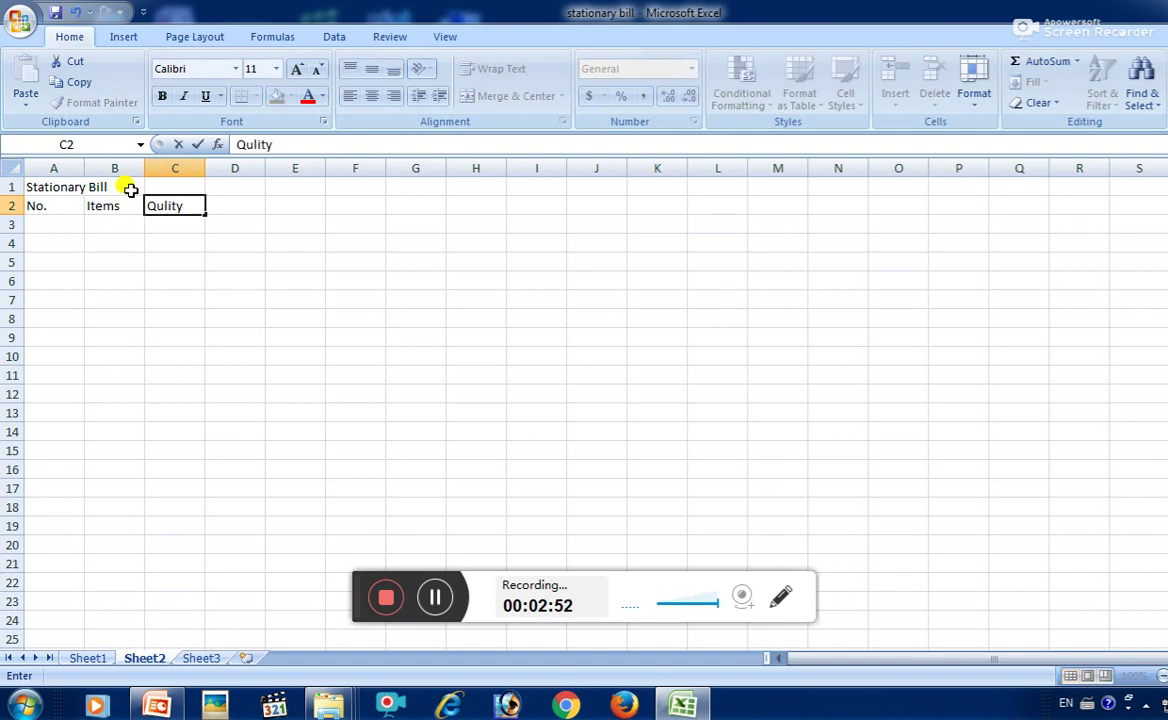
Check the headings of the bill on Sheet1 and enter the heading "Qauntity" in cell D2 of Sheet2.
click(87, 659)
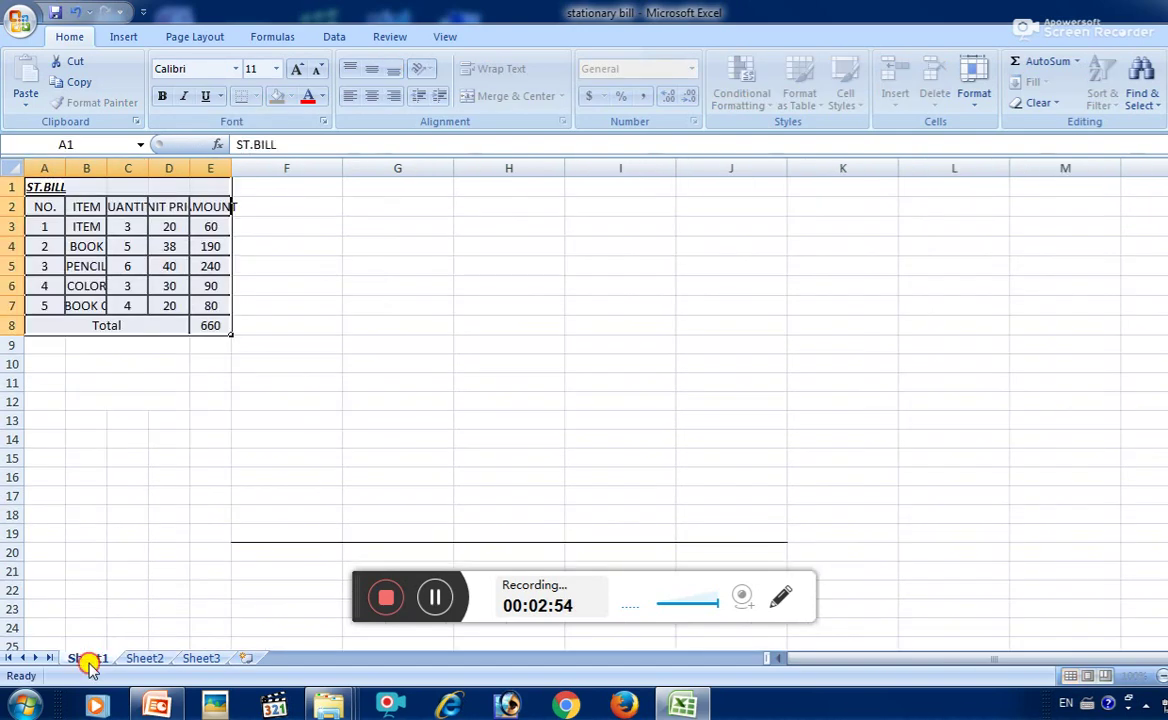
click(144, 658)
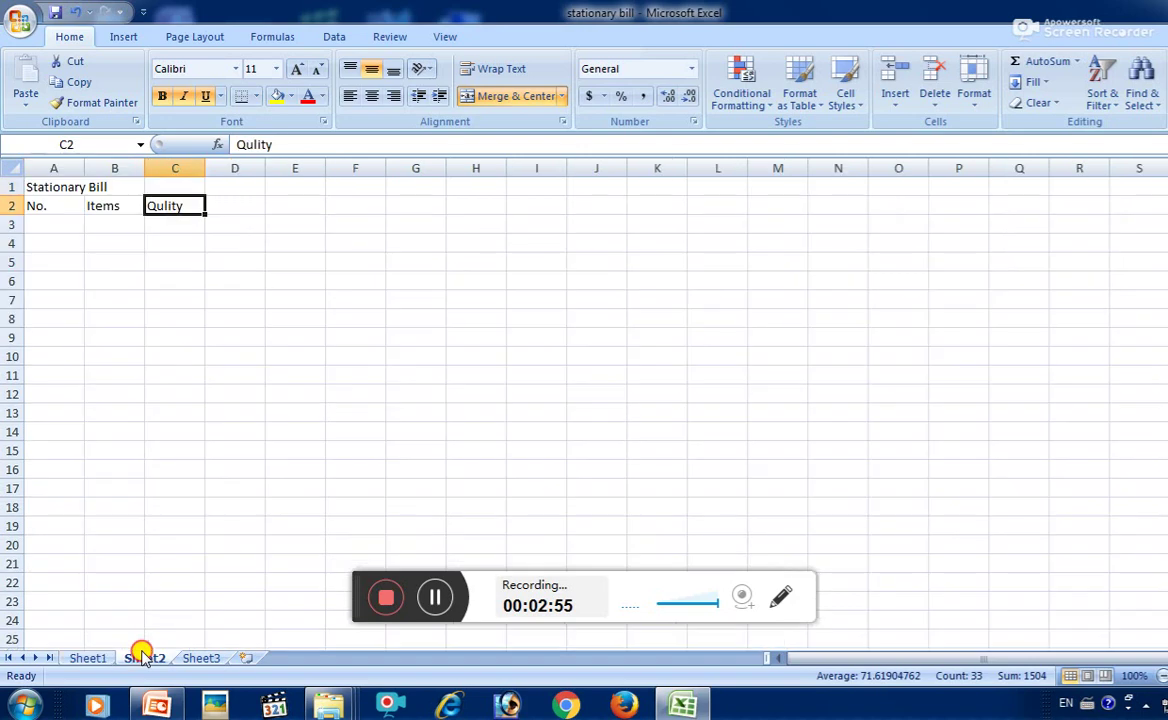
click(234, 207)
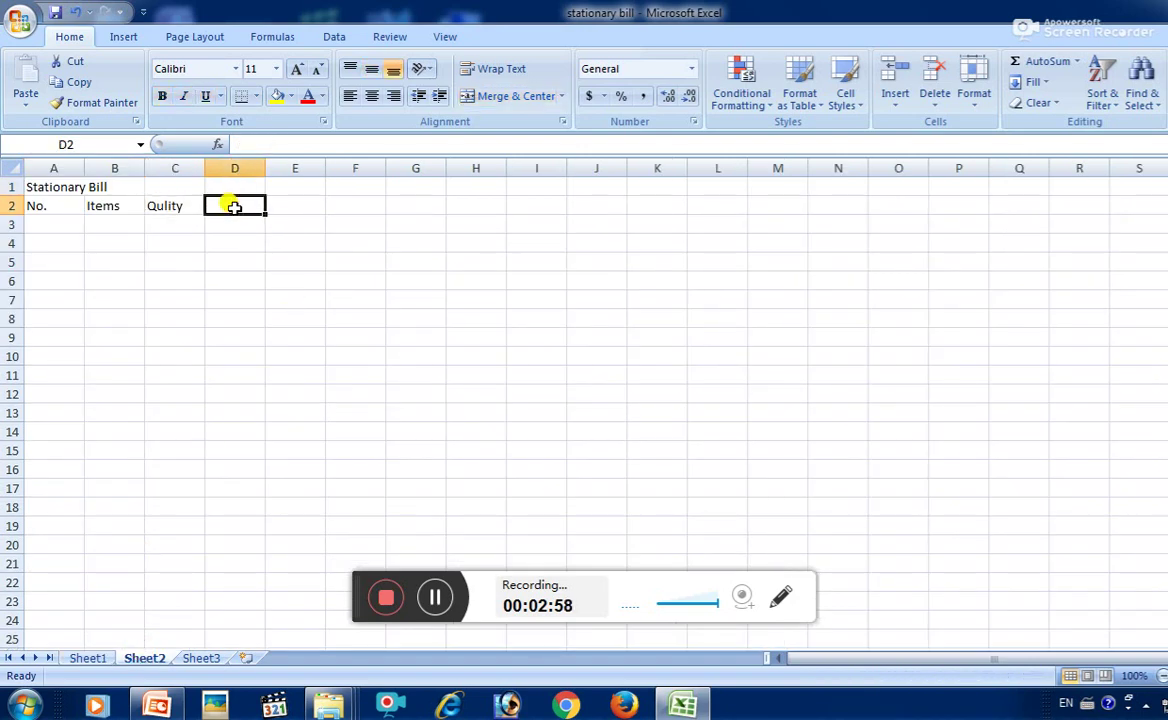
text(U)
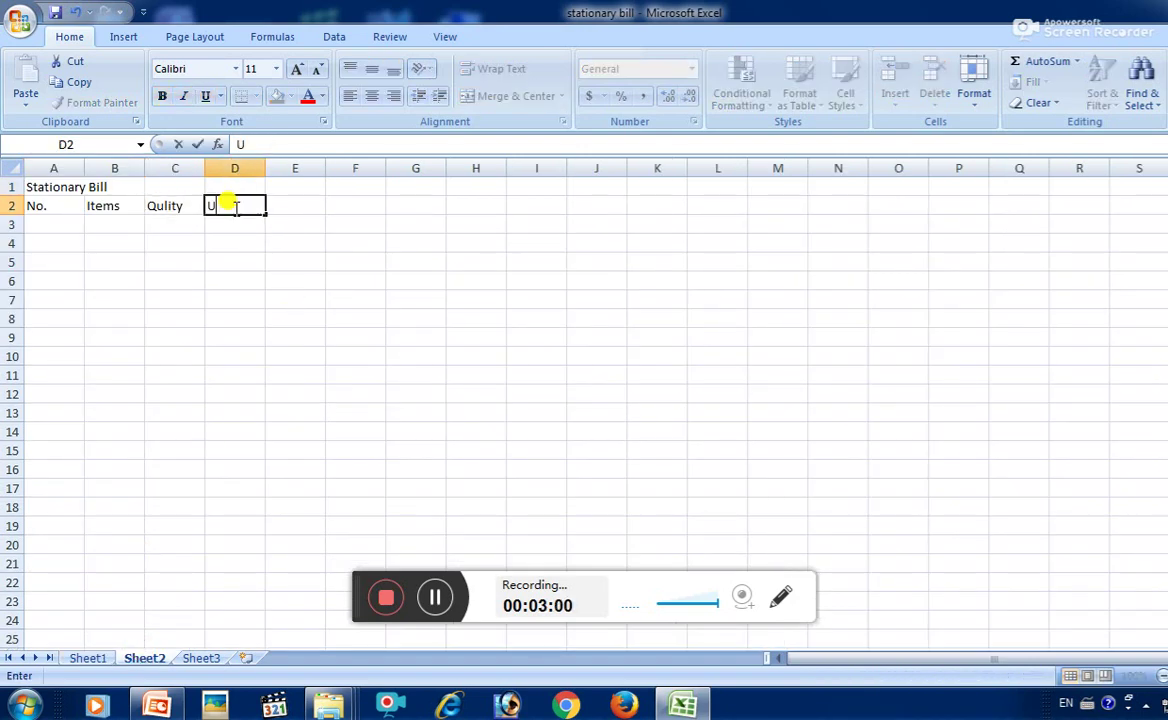
text(auntity)
click(216, 187)
click(218, 204)
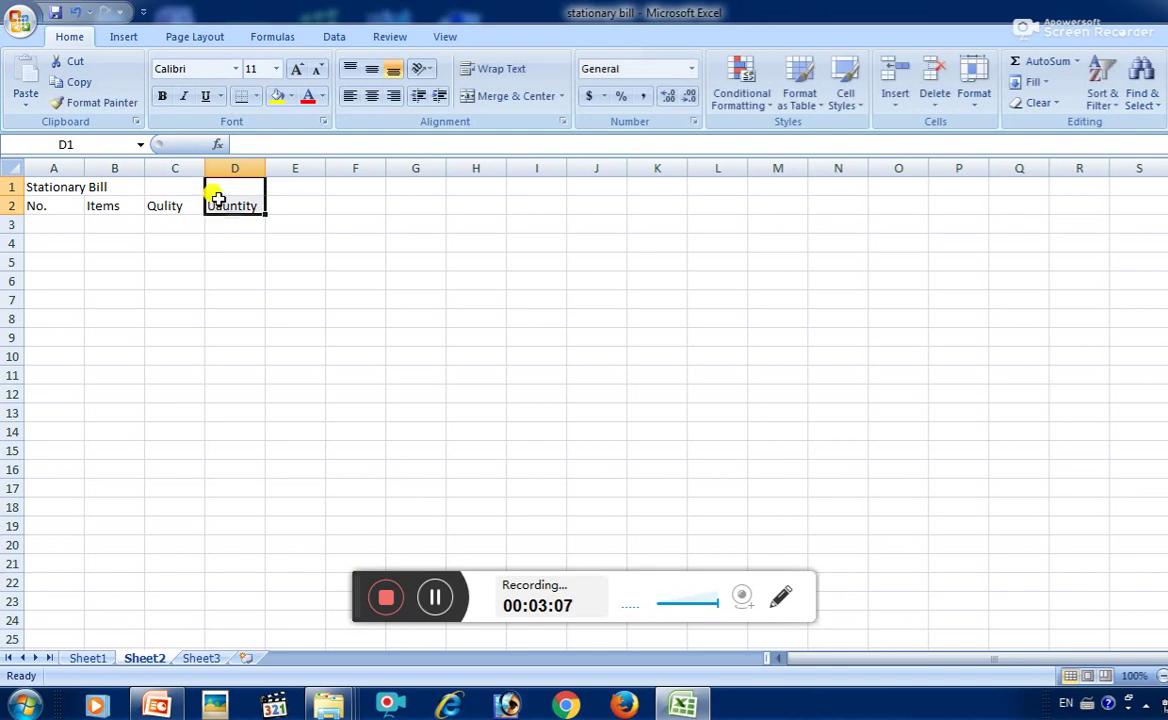
double_click(218, 204)
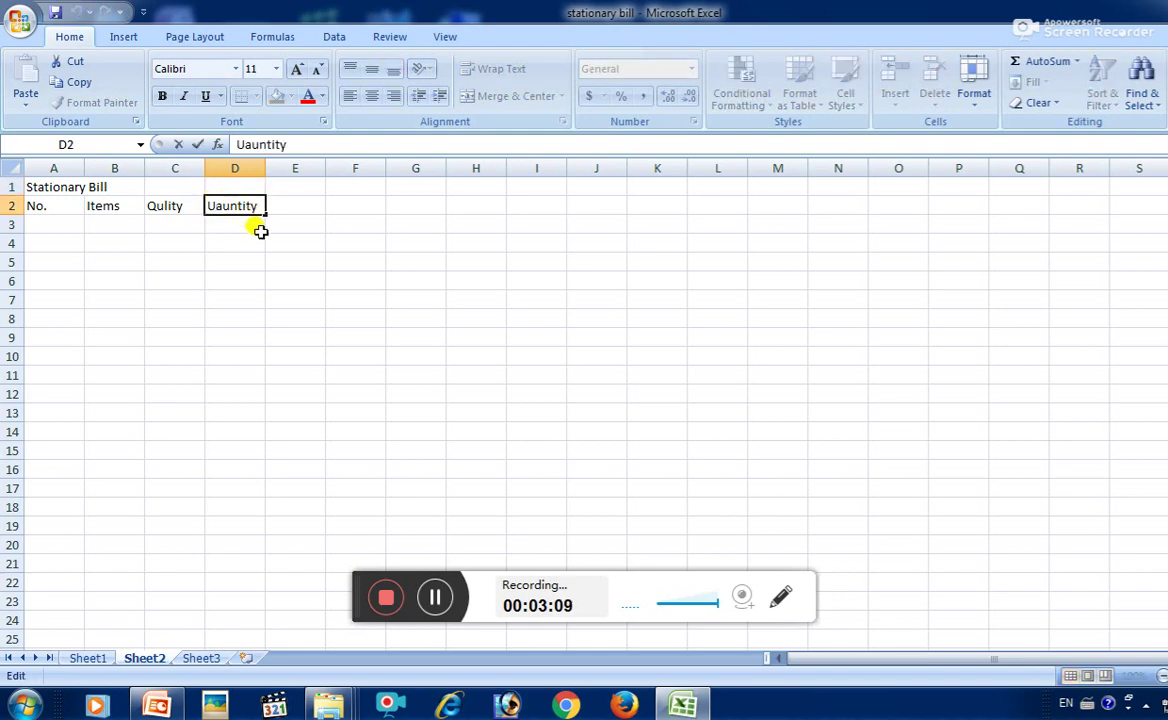
key(BackSpace)
text(Q)
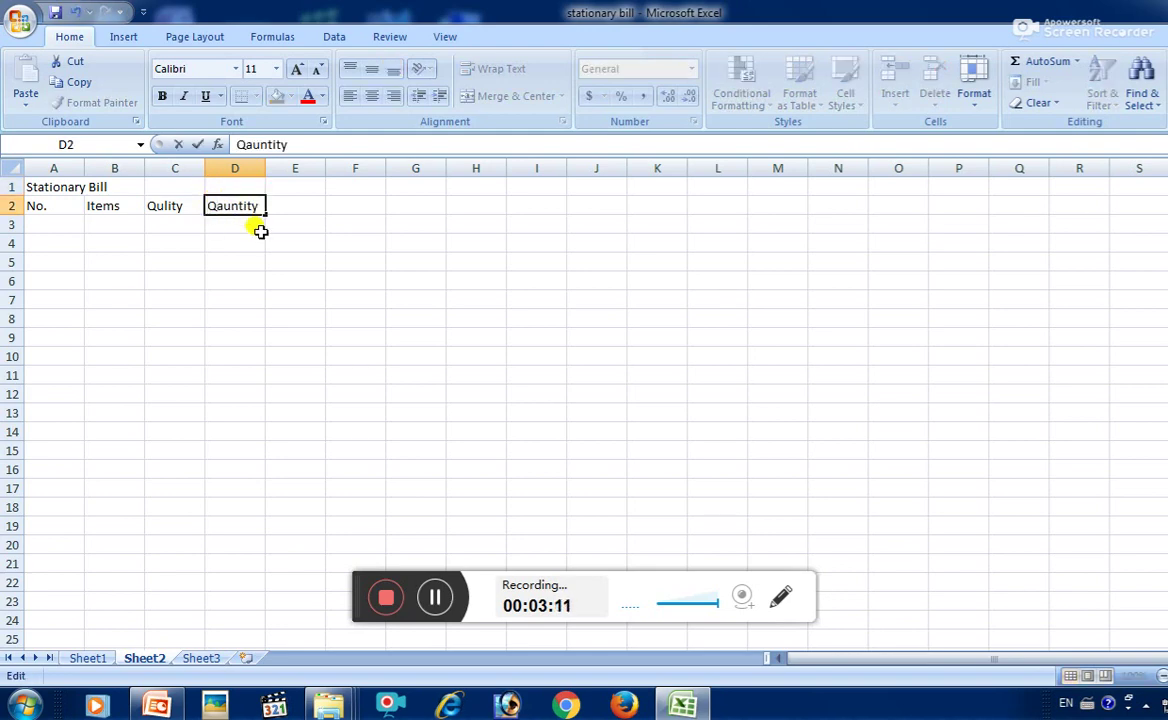
Enter the last column heading "Total" in cell E2.
click(259, 230)
key(Up)
key(Right)
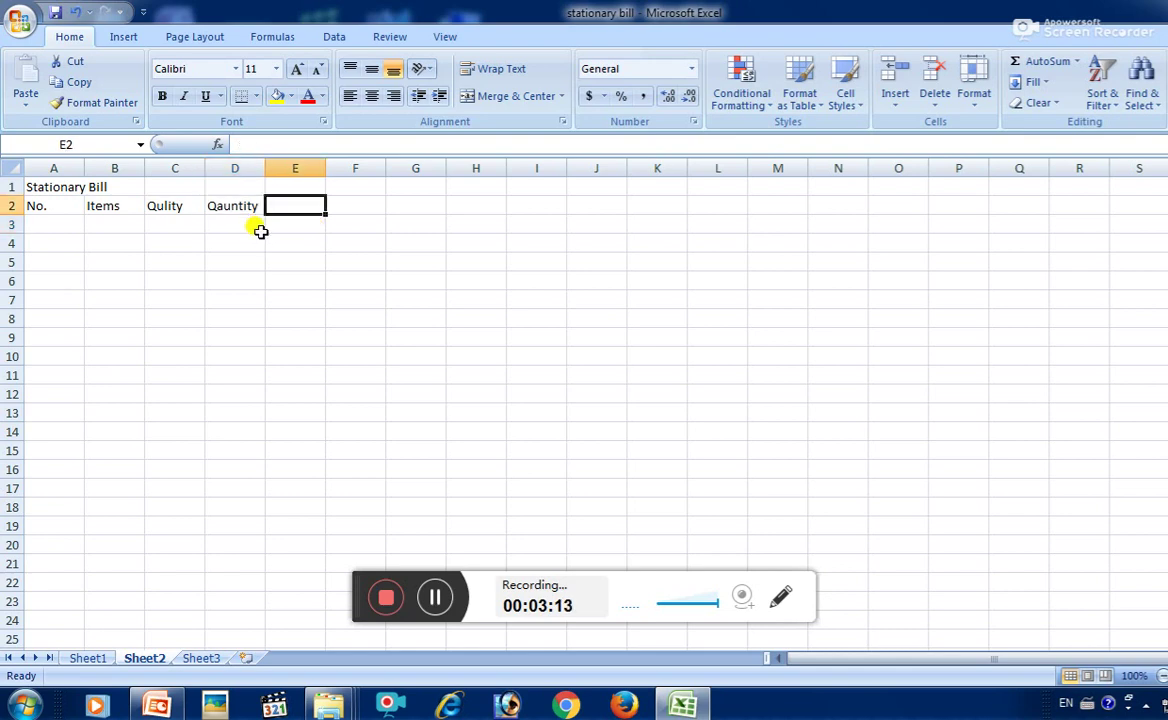
text(Total)
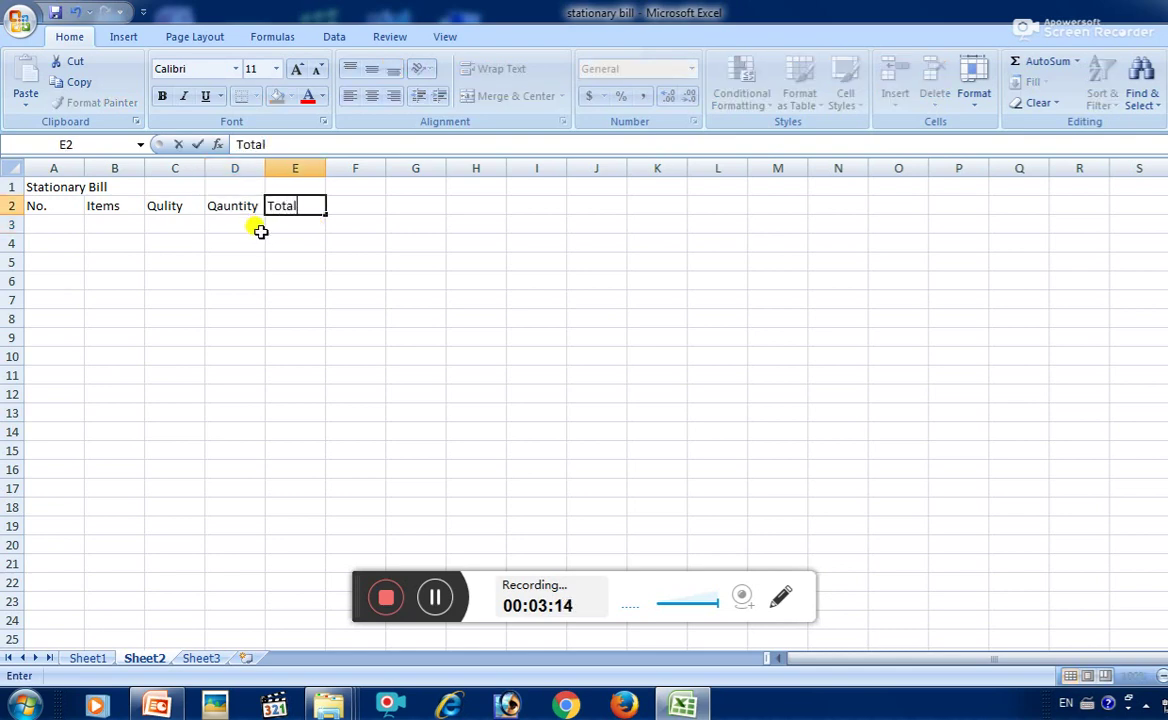
key(Return)
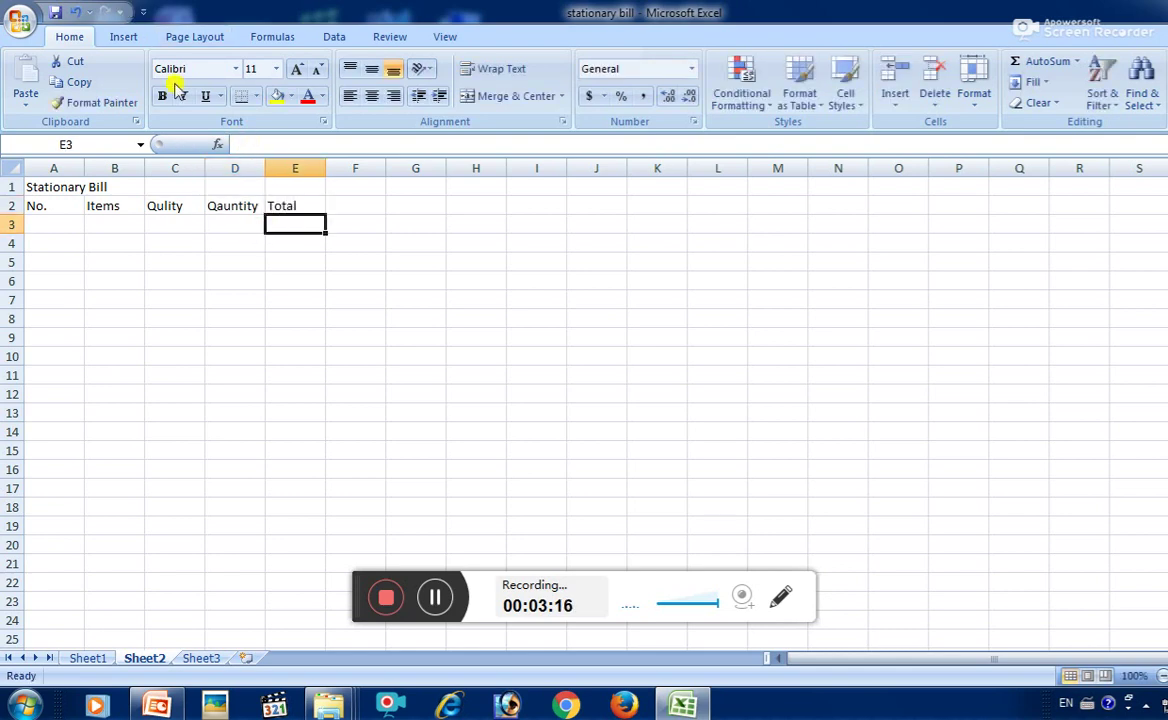
Number the bill rows 1 to 5 under the No. heading in cells A3 to A7.
click(52, 238)
click(46, 222)
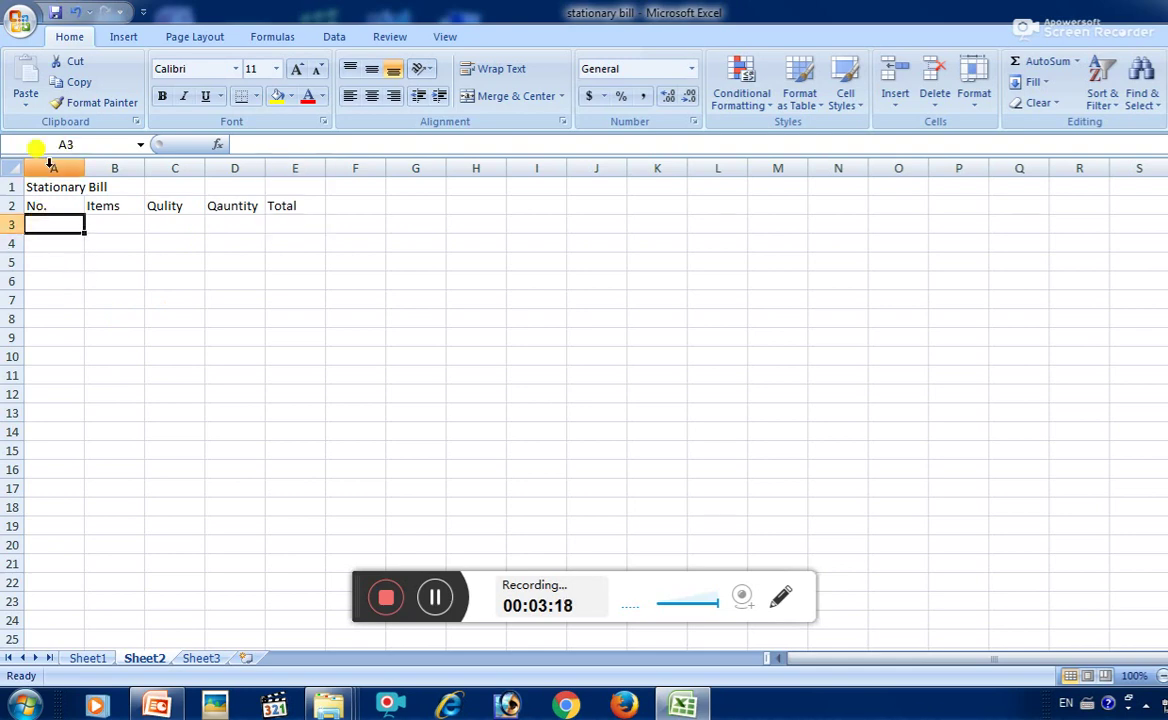
text(1)
key(Return)
text(2)
key(Return)
text(3)
key(Return)
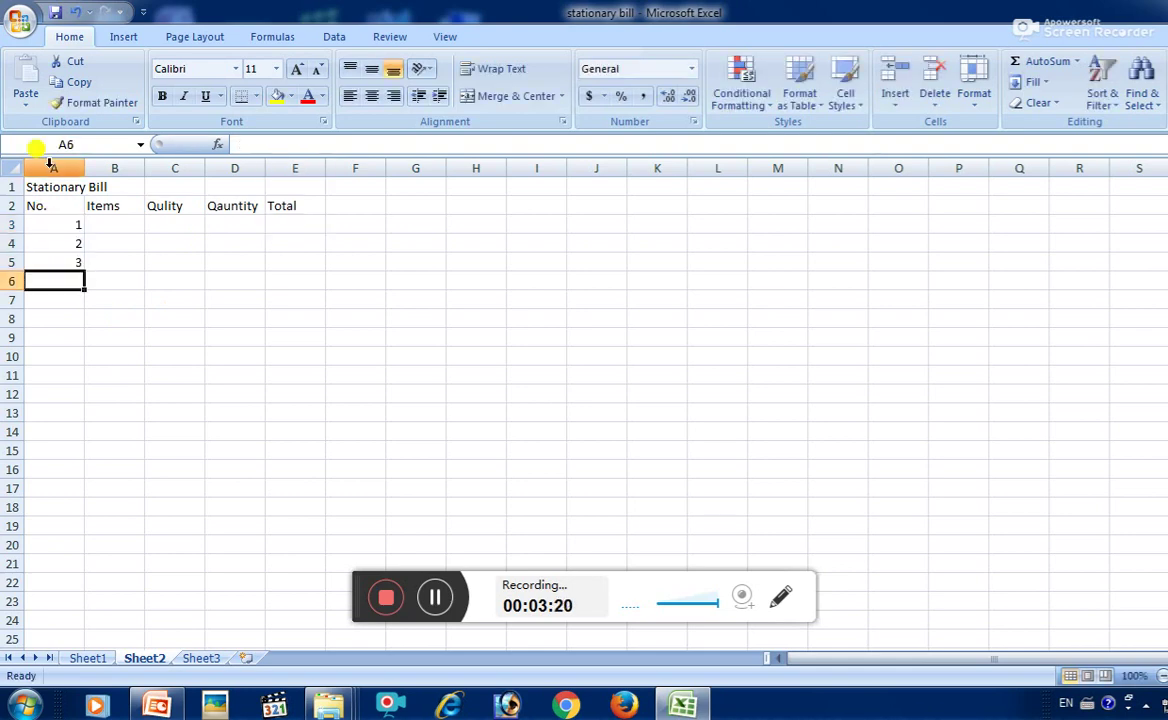
text(4)
key(Return)
text(5)
key(Return)
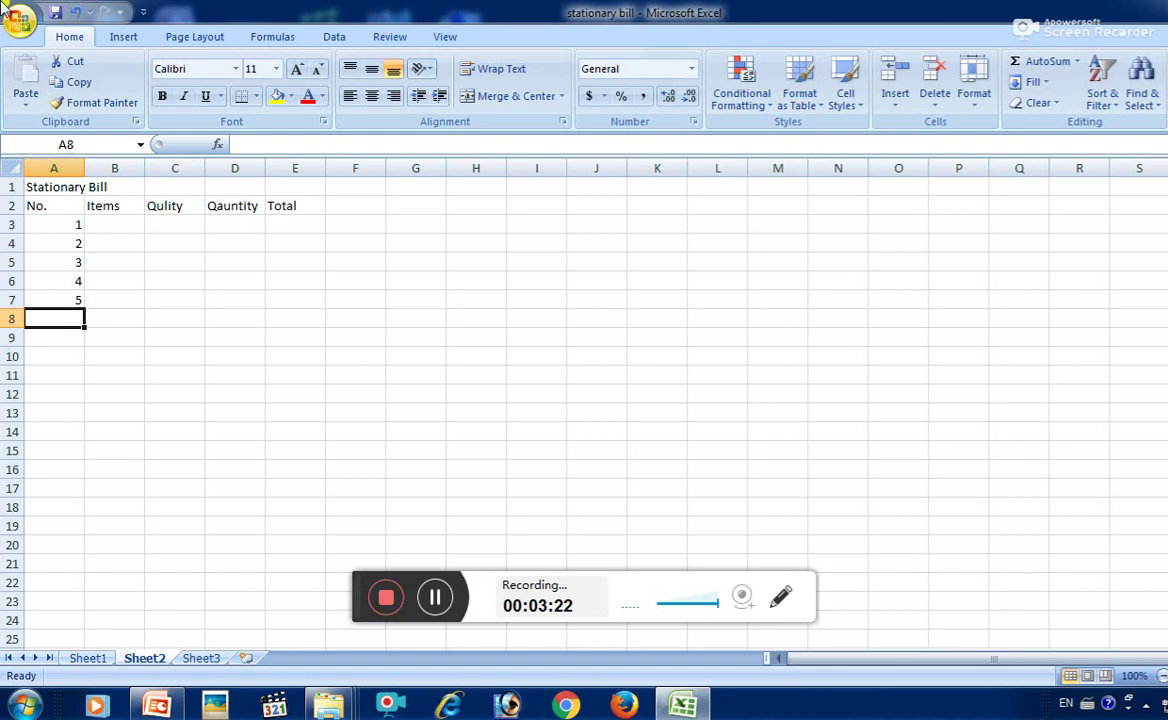
Enter the items "Pen", "Pencil" and "Eraser" in cells B3 to B5 under the Items heading.
click(119, 222)
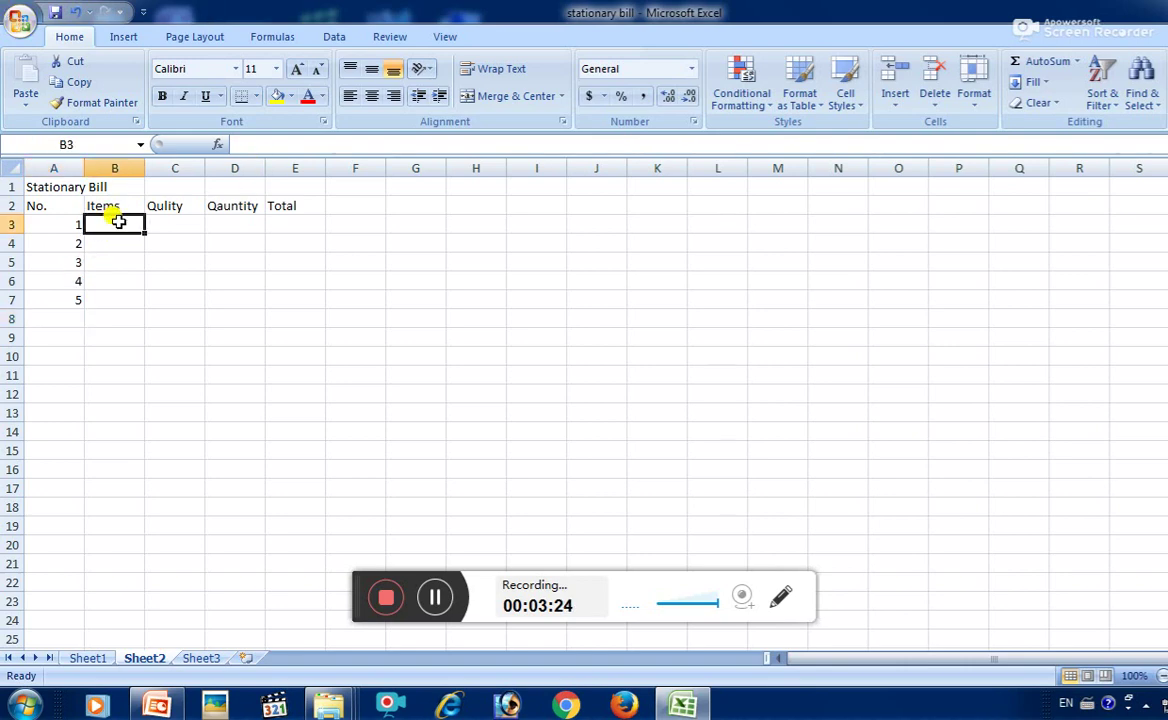
text(Pen)
key(Return)
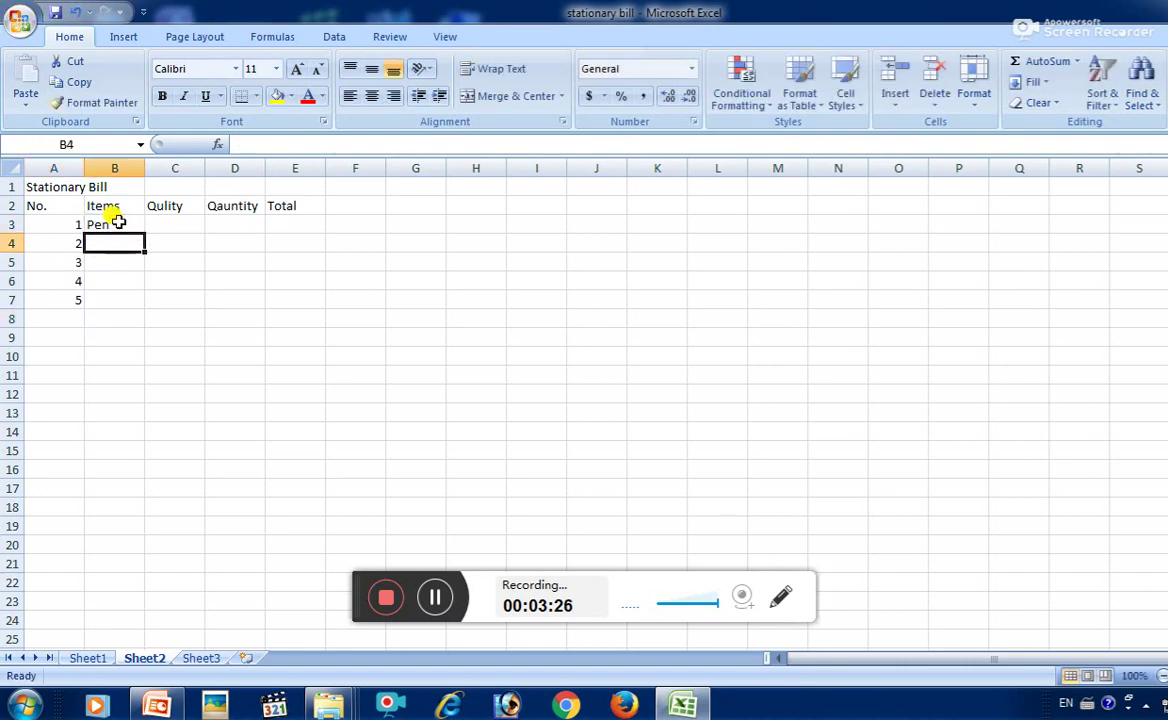
text(Pencil)
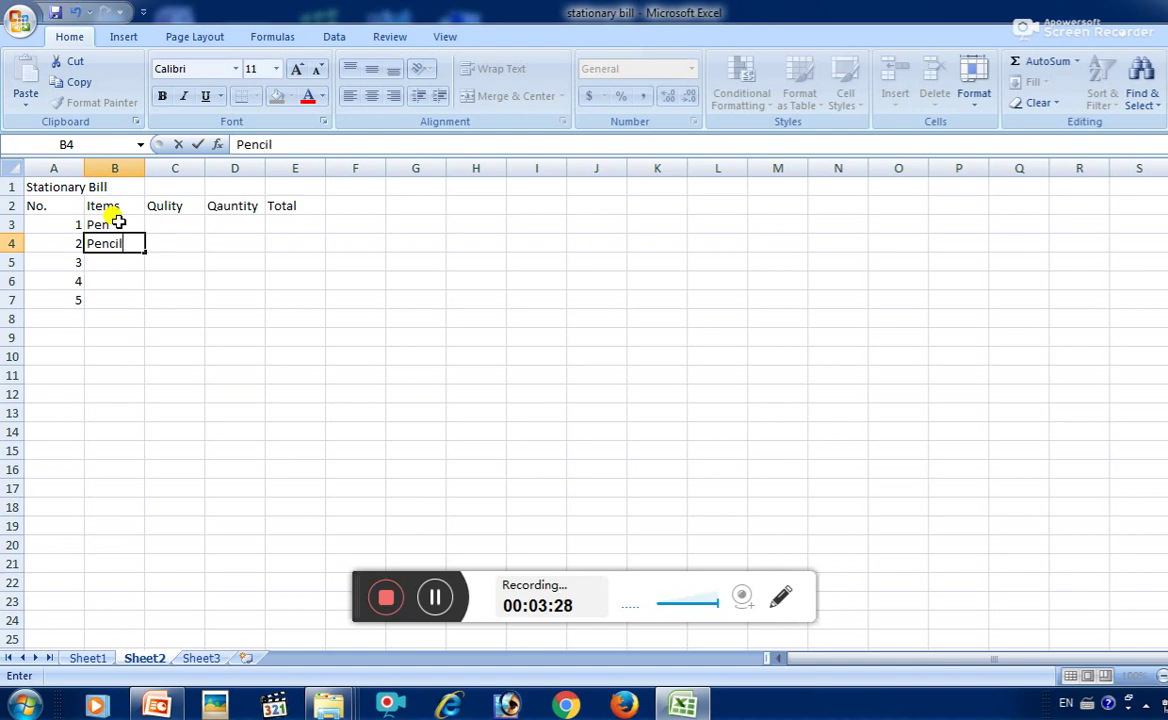
key(Return)
text(Era)
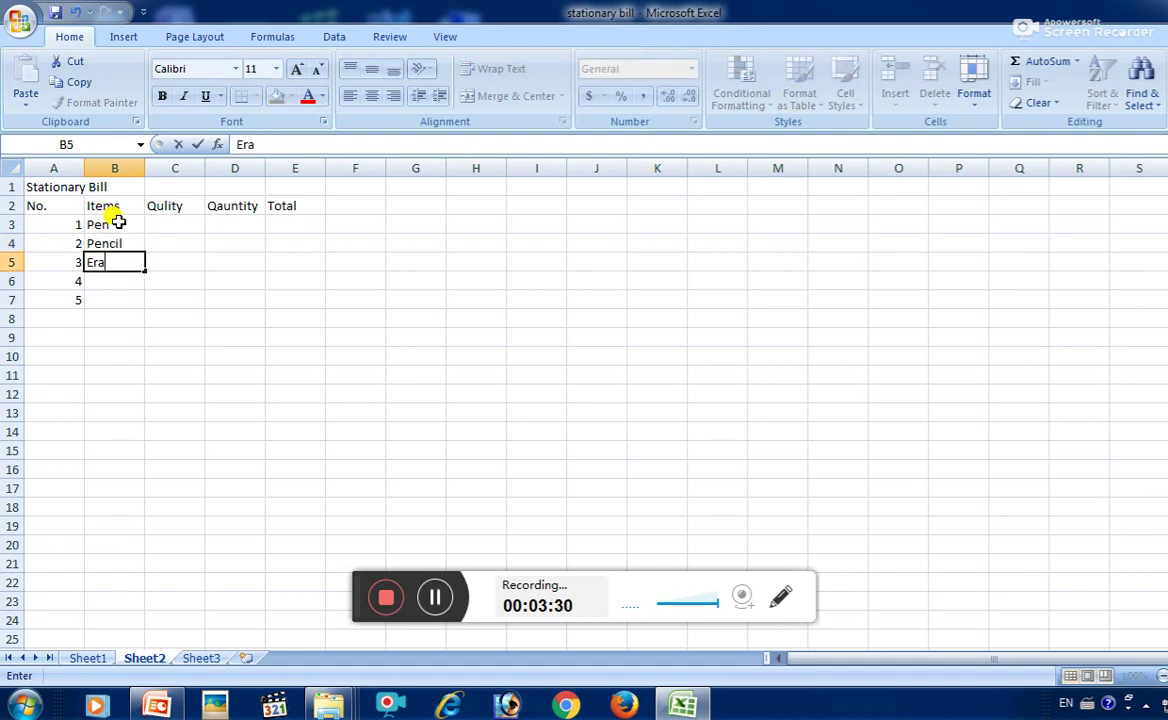
text(ser)
key(Return)
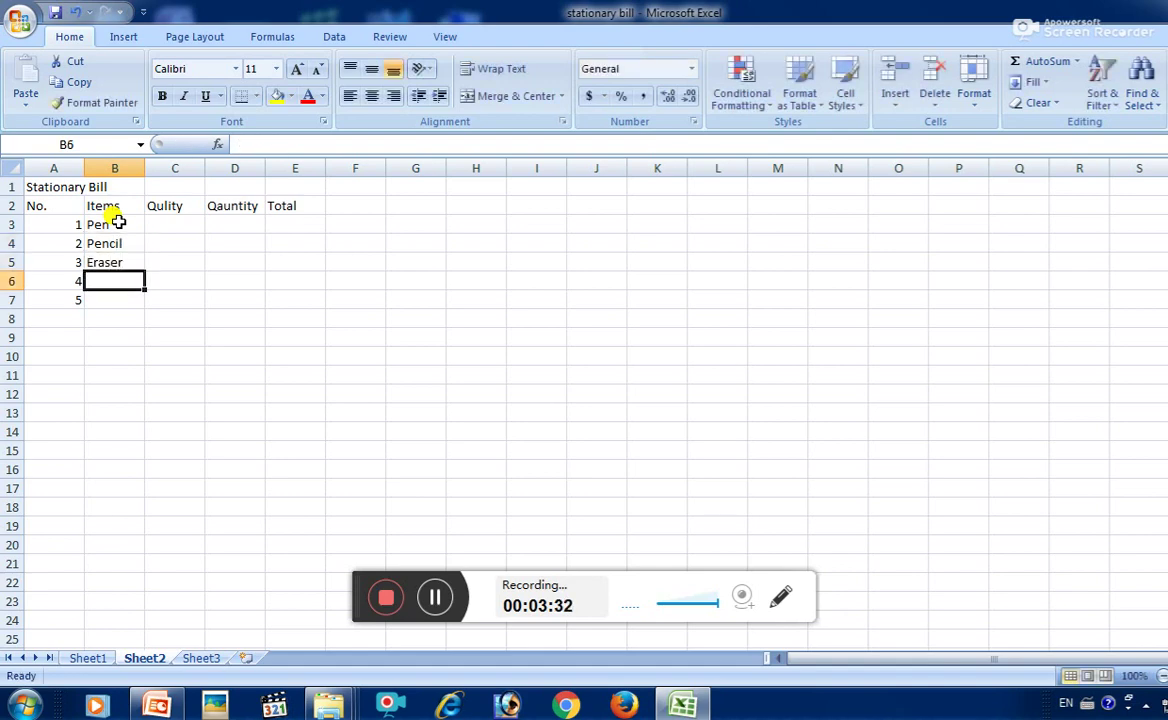
Enter the remaining items "Stapler" and "Scale" in cells B6 and B7.
text(Stap)
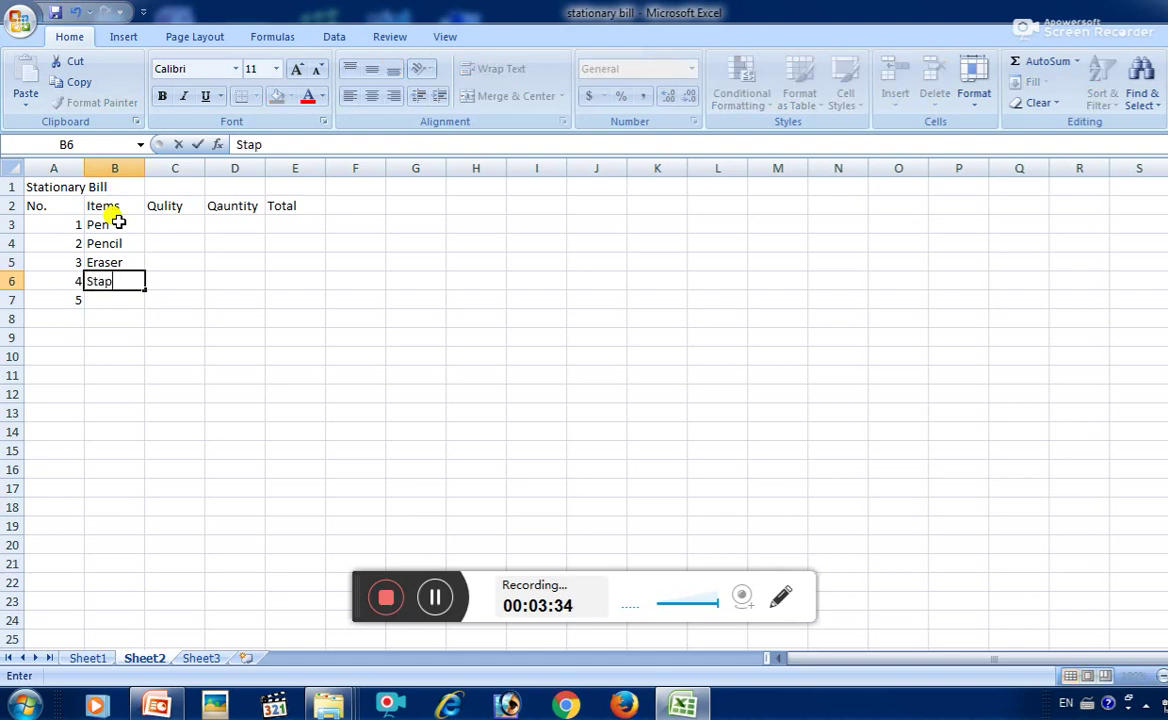
text(ler)
key(Return)
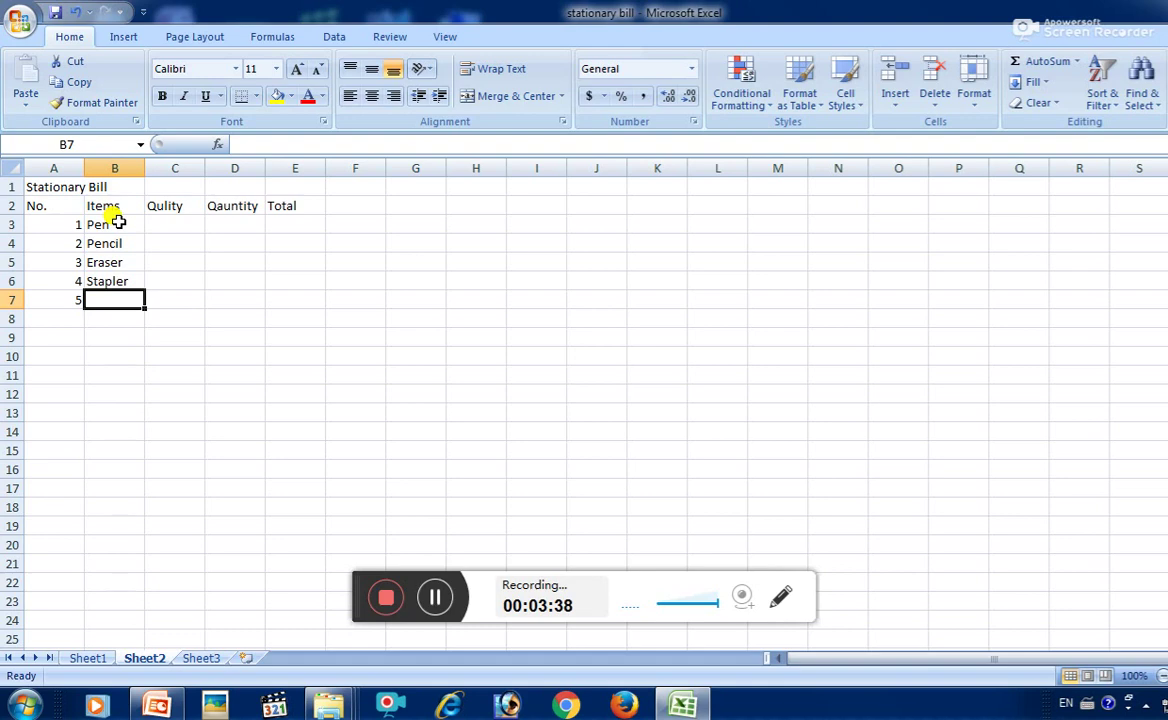
text(Ska)
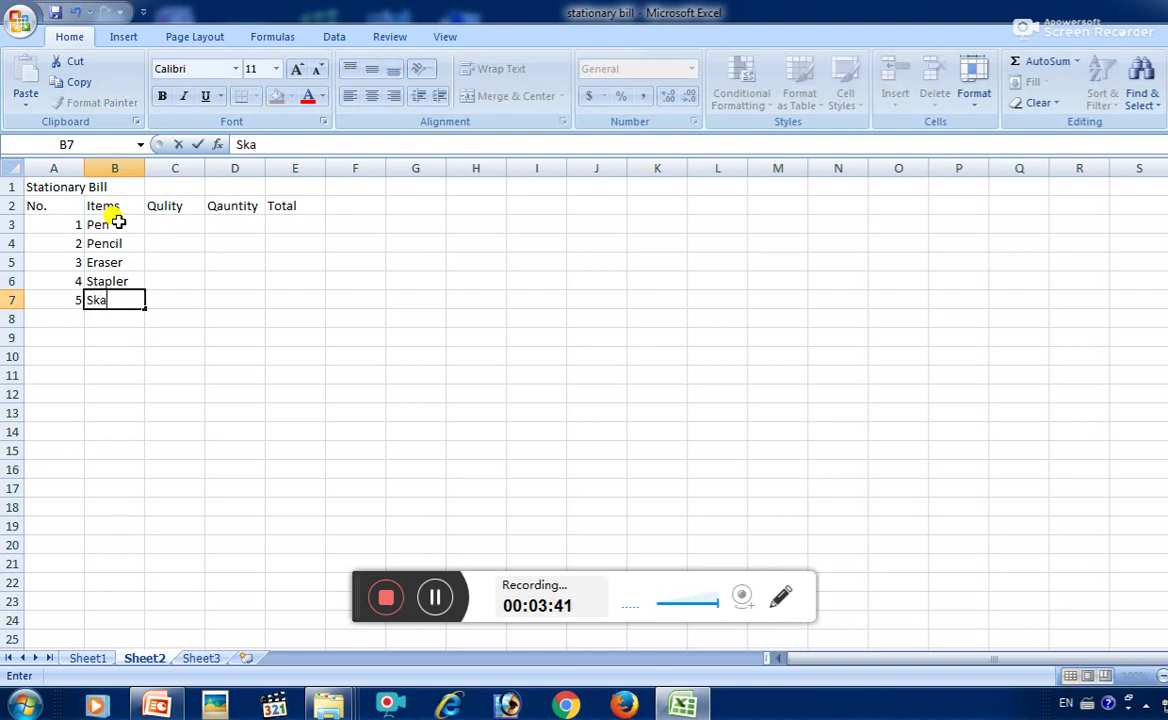
key(BackSpace)
key(BackSpace)
key(Return)
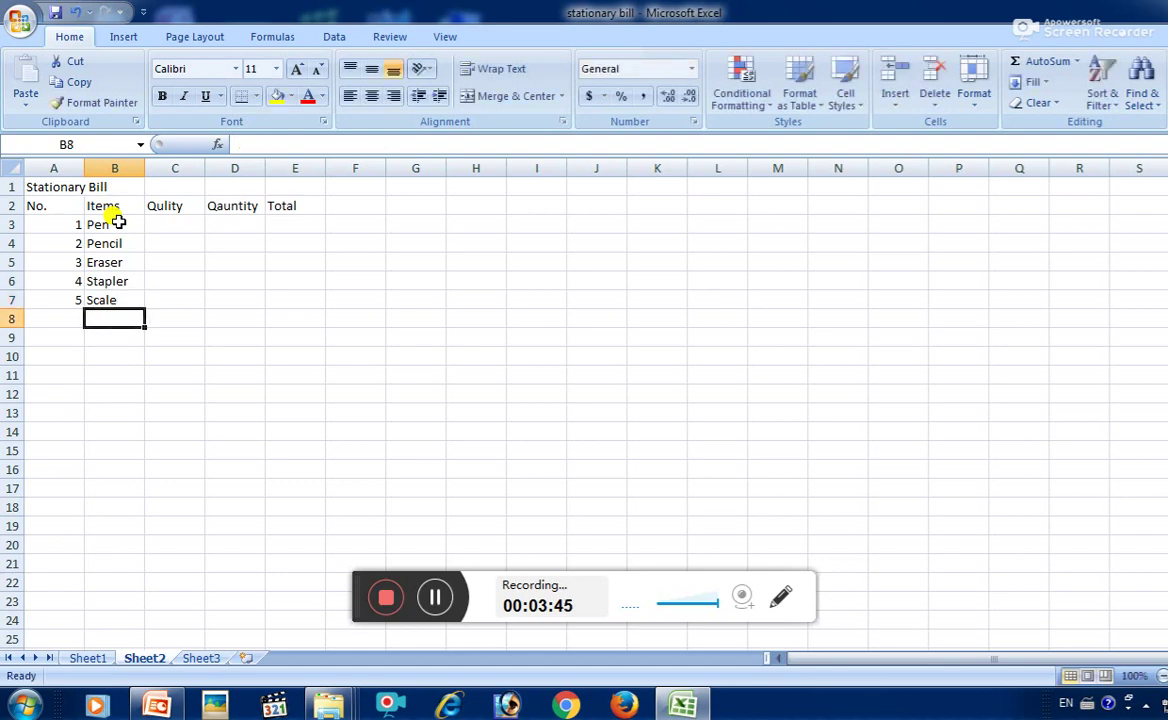
key(Up)
key(Up)
key(Up)
key(Up)
key(Up)
key(Right)
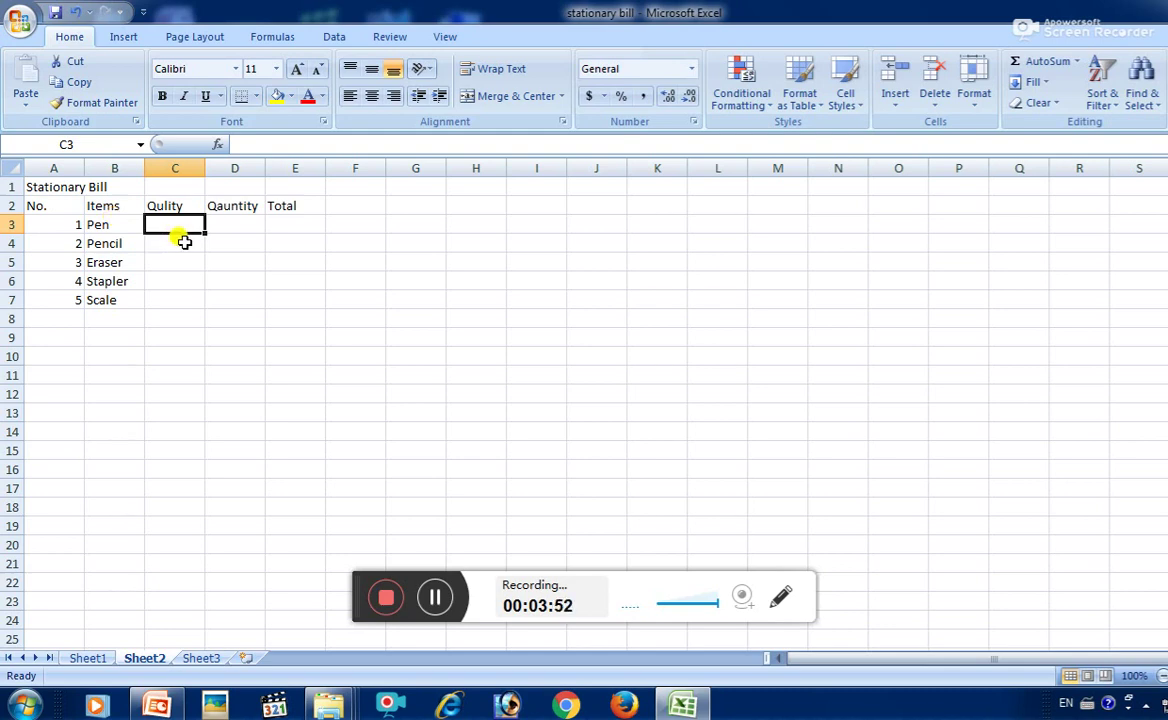
click(214, 203)
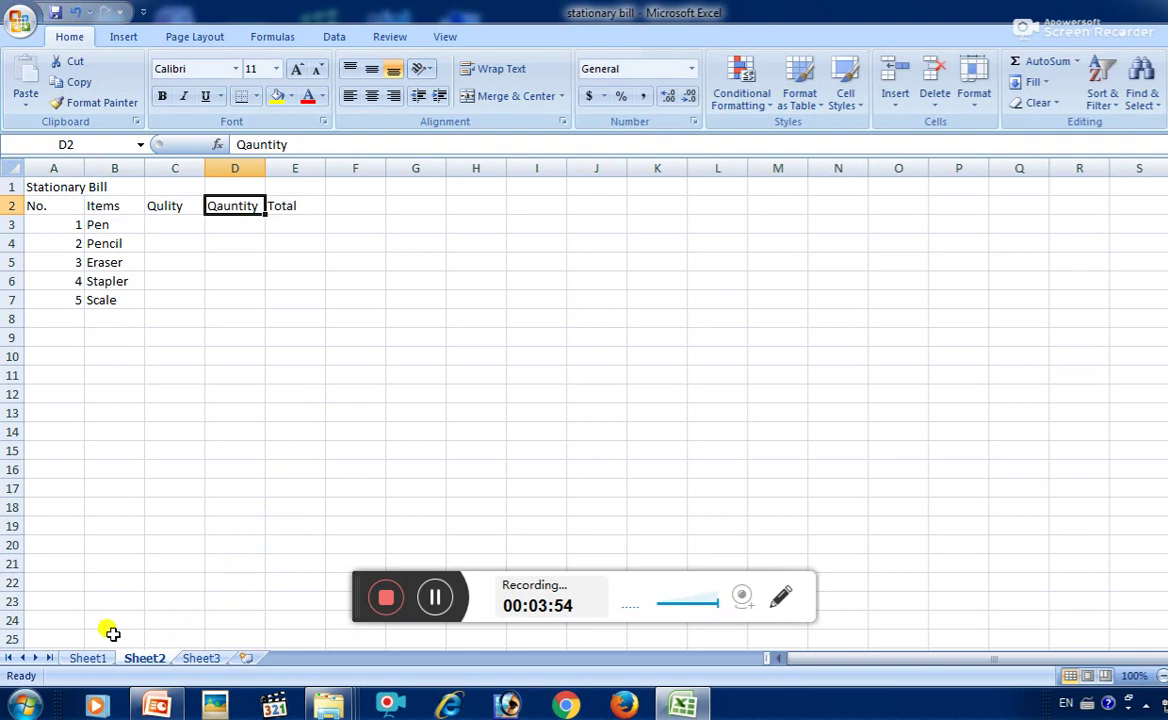
click(438, 598)
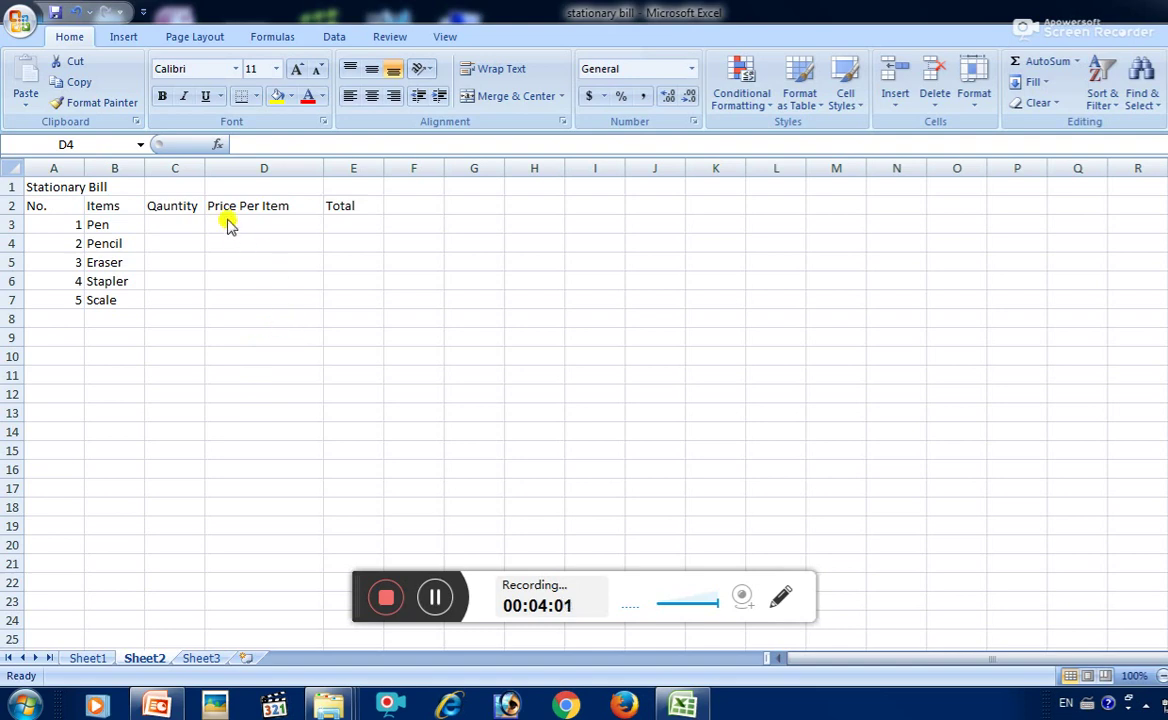
Enter the quantities 15, 100, 150, 15 and 160 in cells C3 to C7 under the Qauntity heading.
click(189, 223)
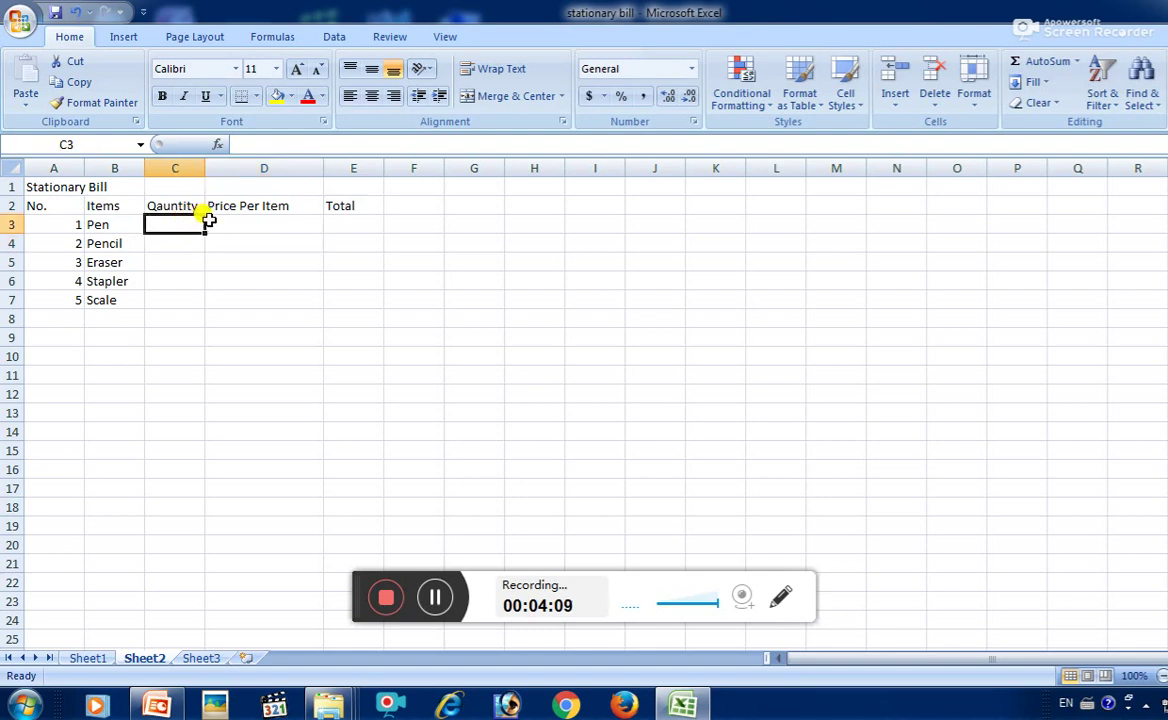
click(187, 206)
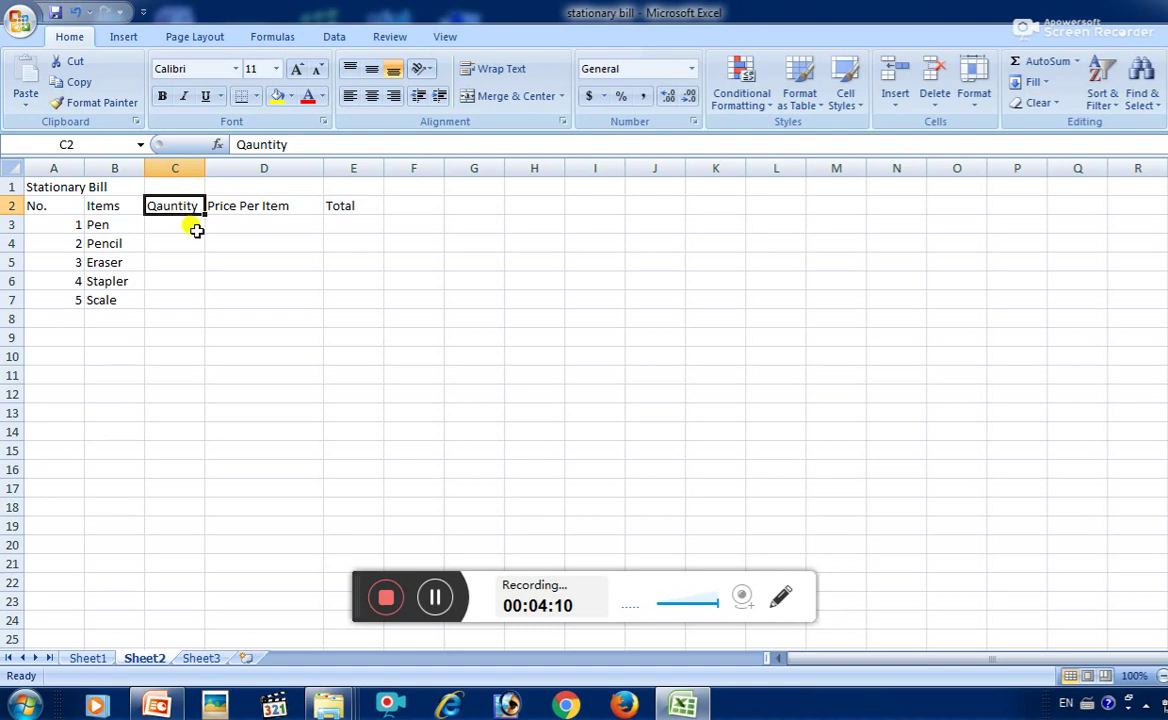
click(194, 226)
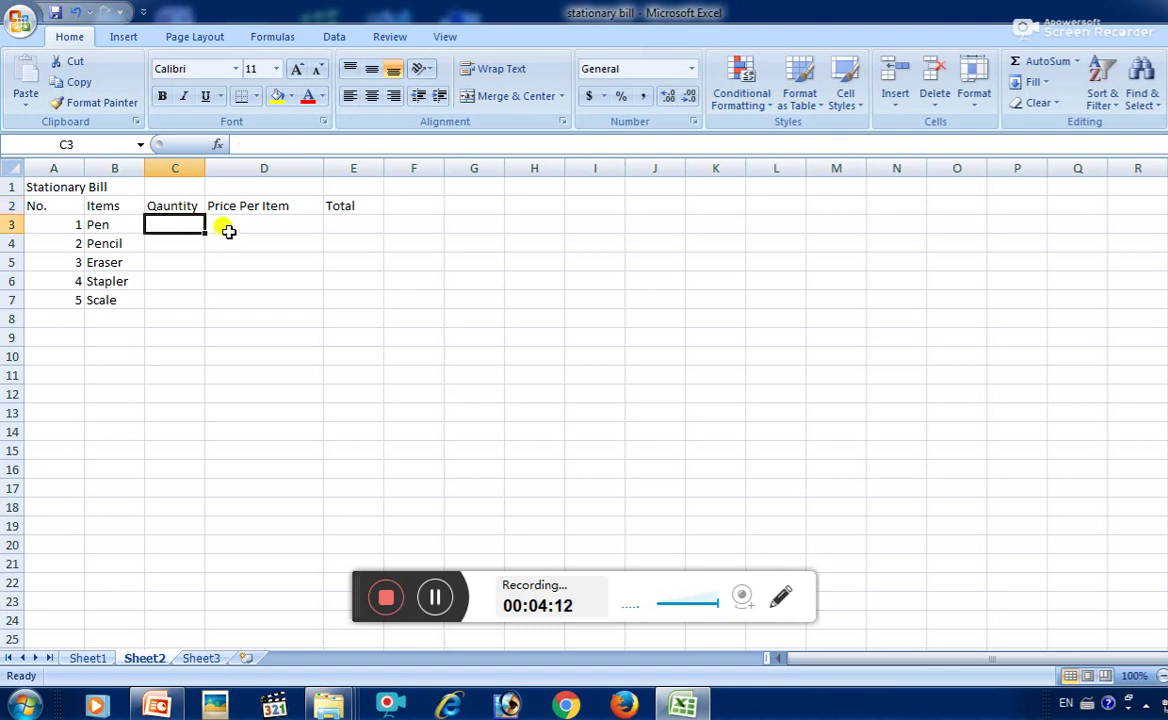
text(15)
key(Return)
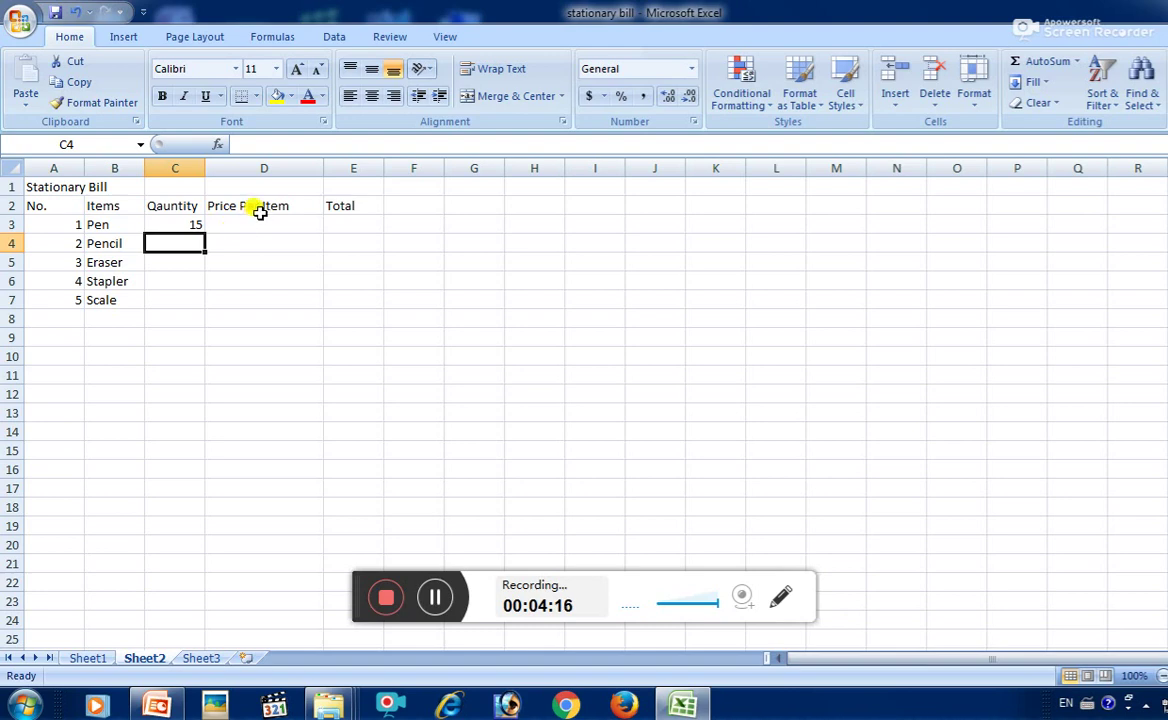
text(100)
key(Return)
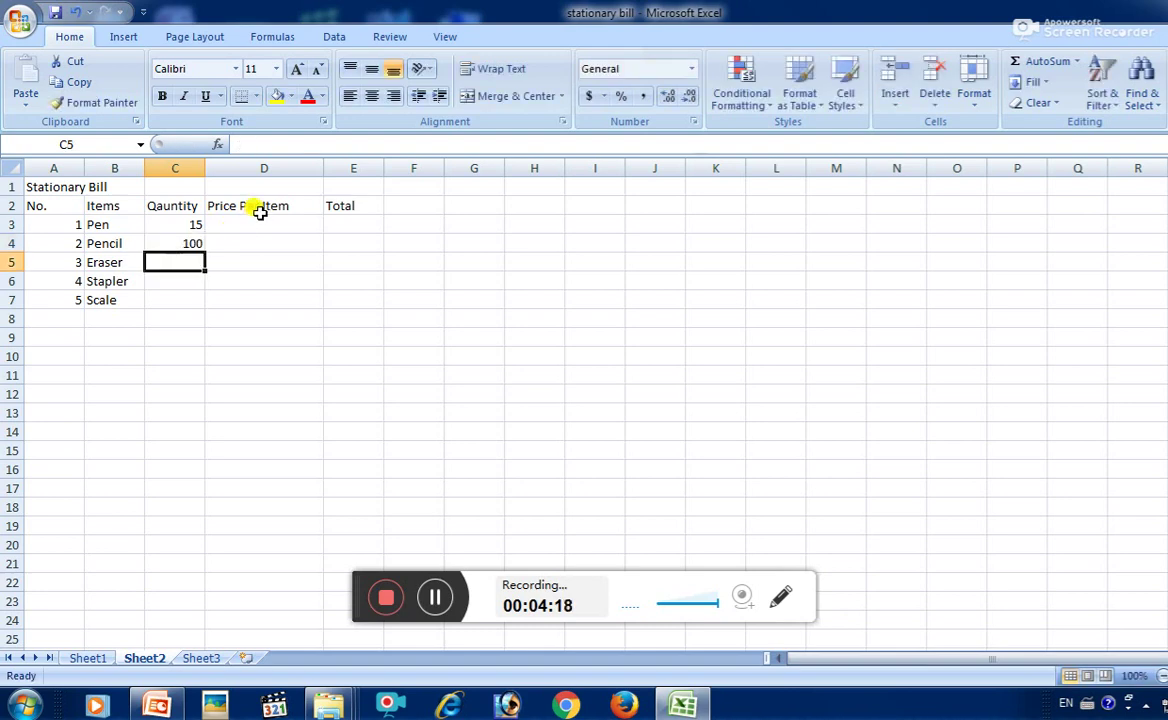
text(150)
key(Return)
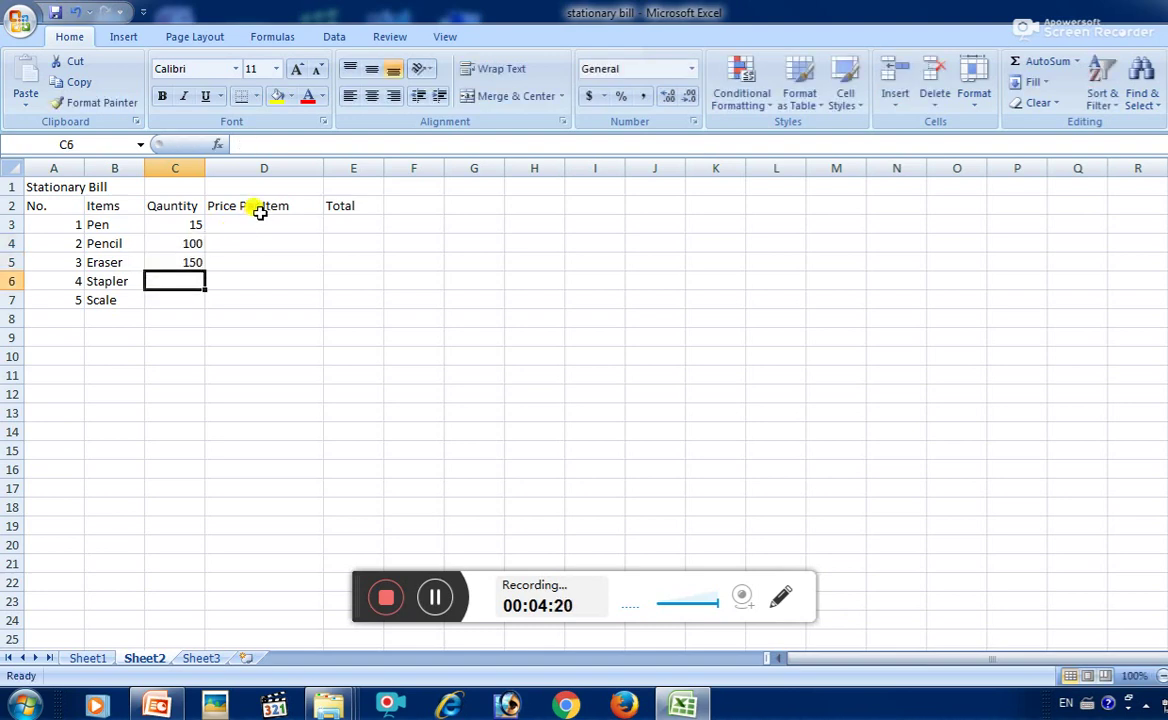
text(15)
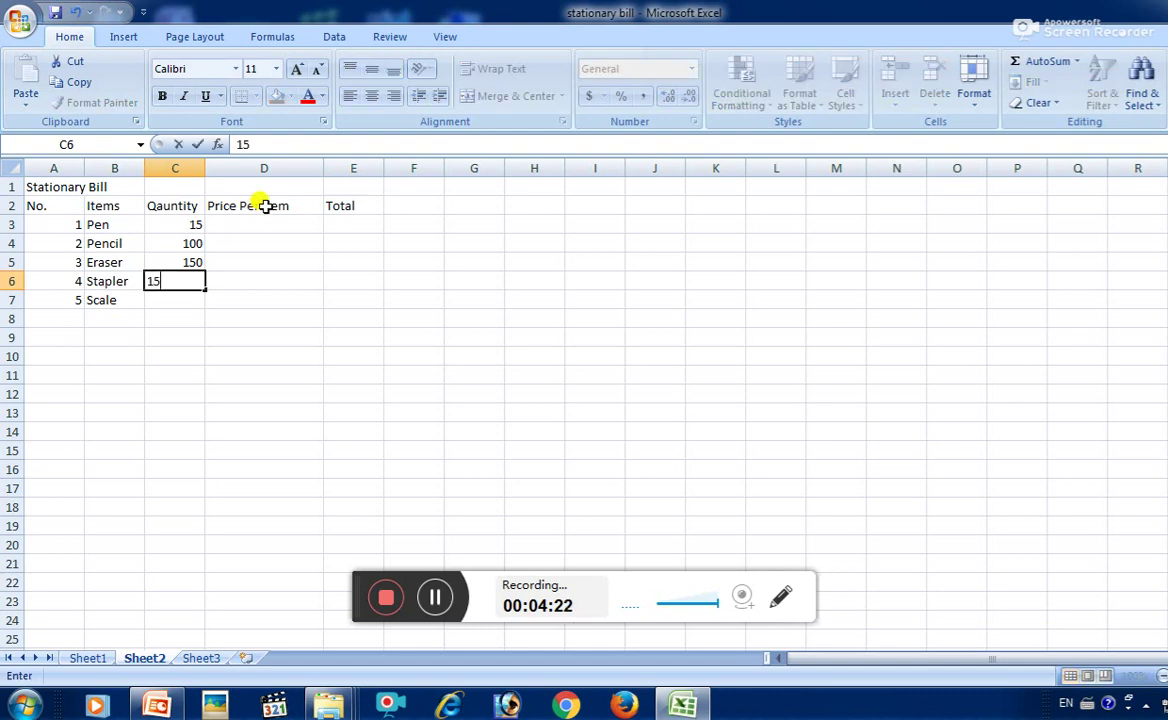
key(Return)
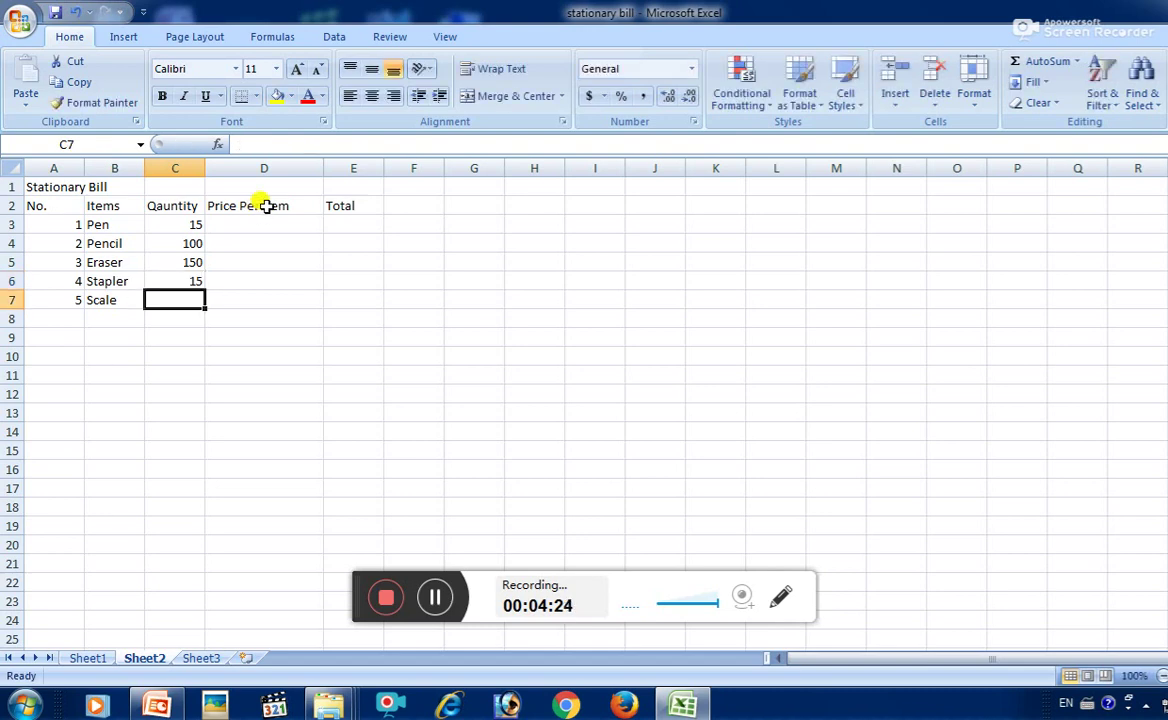
text(160)
key(Tab)
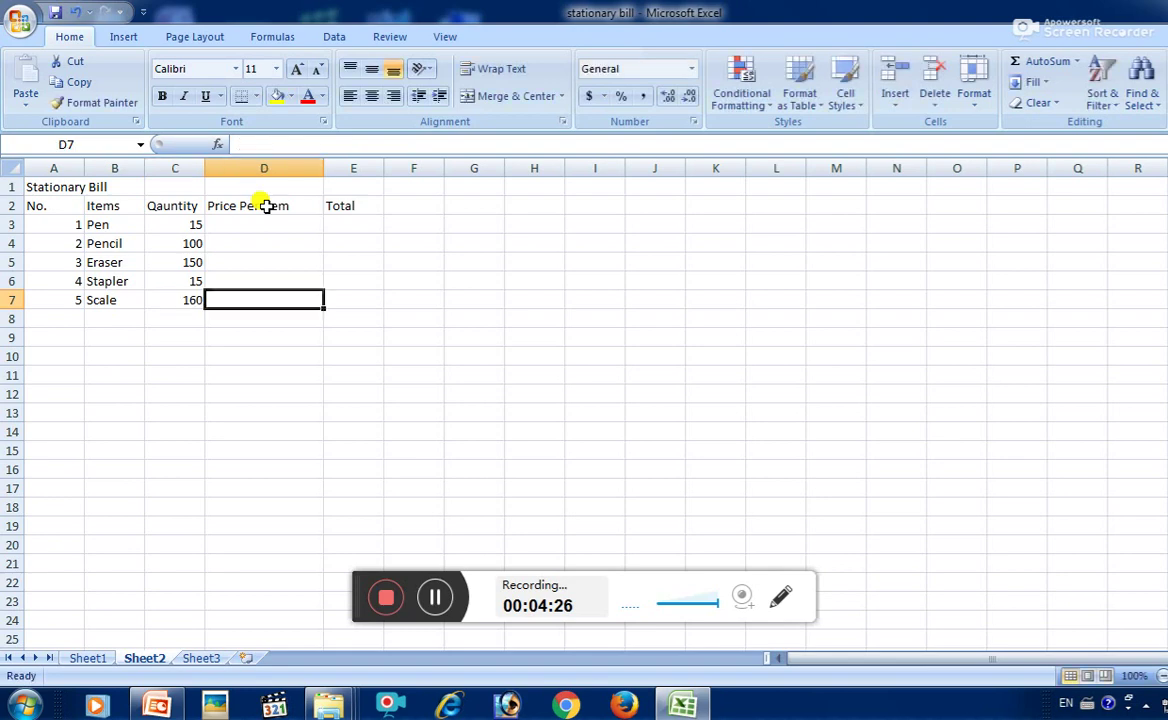
Enter the price per item for the pen as 4 in cell D3 and for the pencil as 3 in D4.
key(Up)
key(Up)
key(Up)
key(Up)
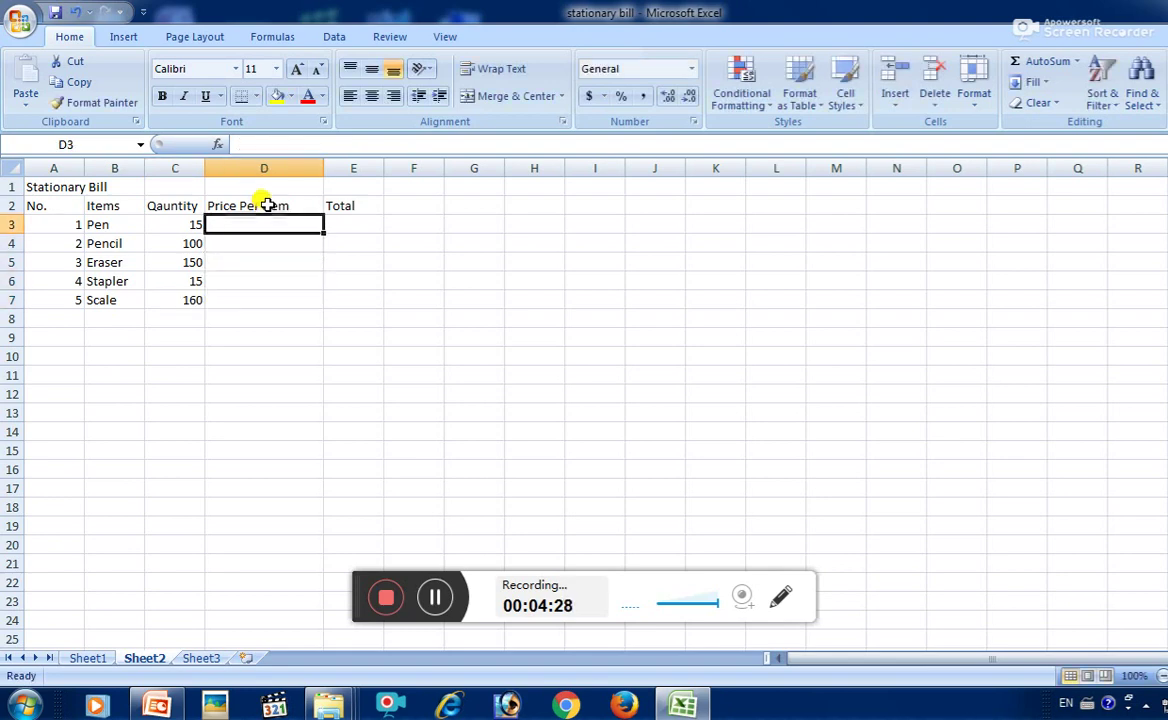
text(4)
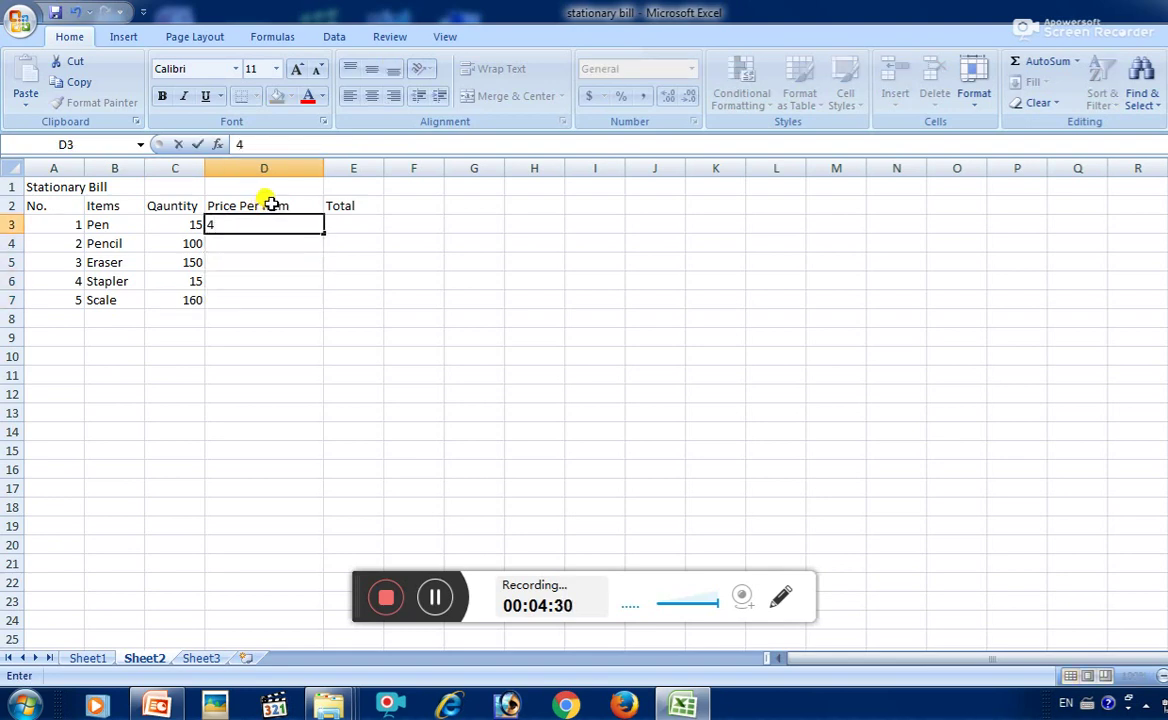
key(Return)
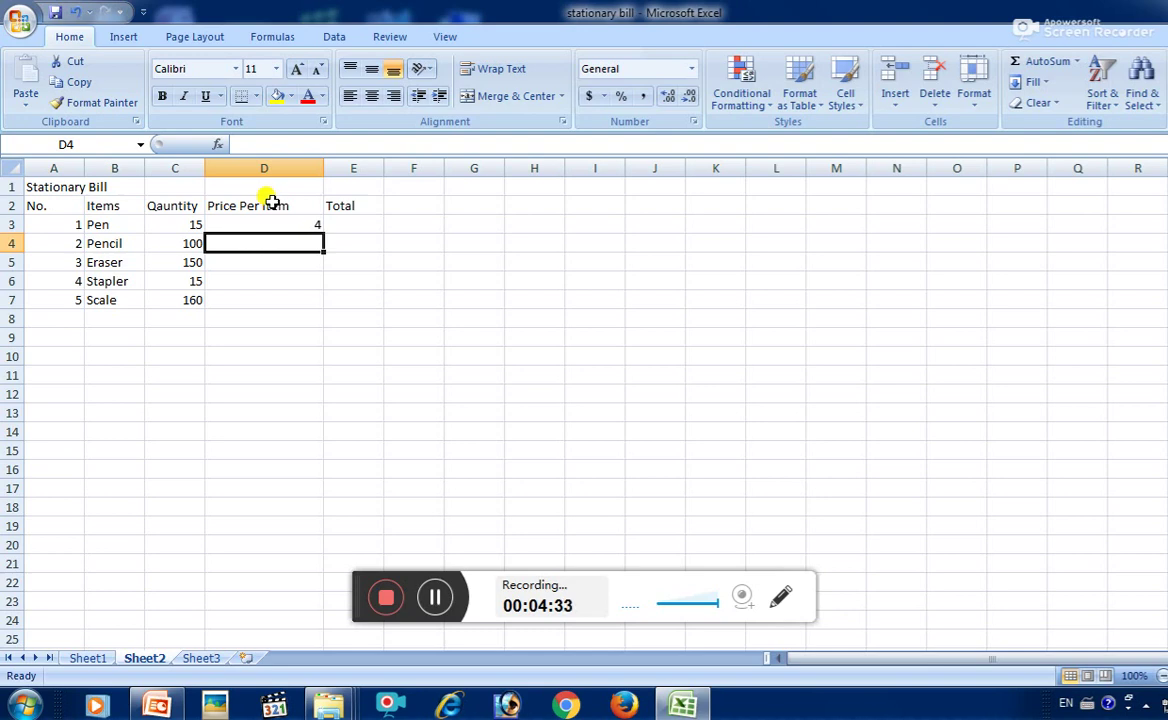
key(Up)
key(Down)
text(3)
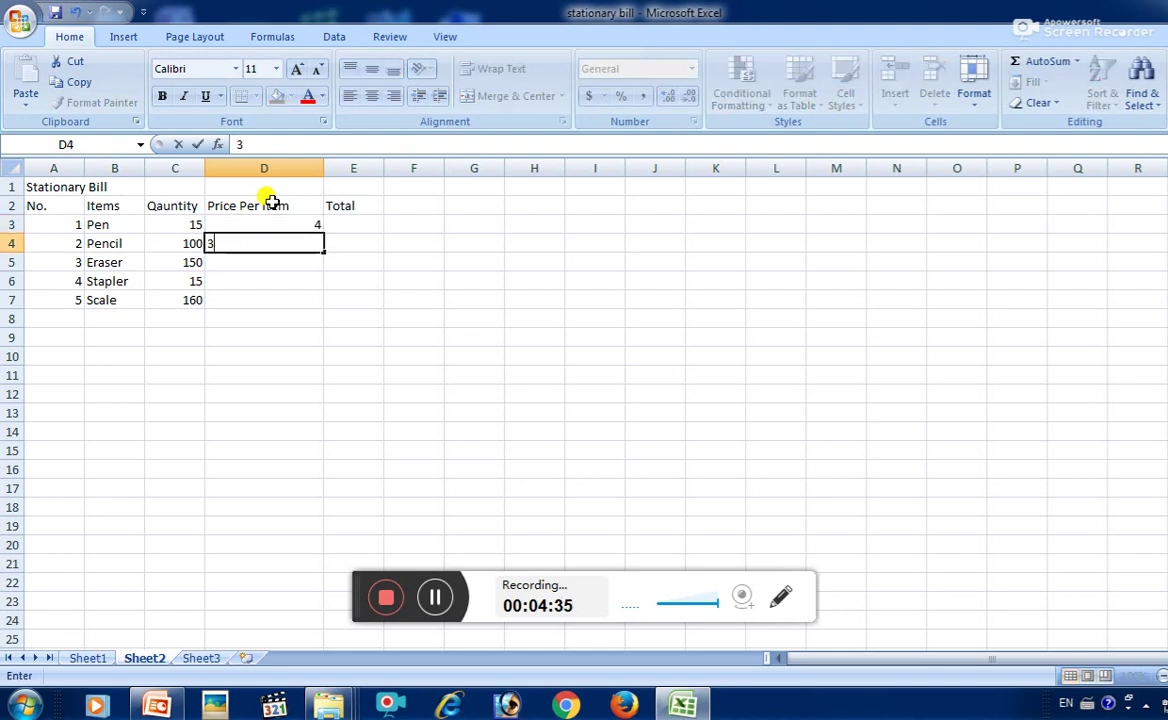
key(Return)
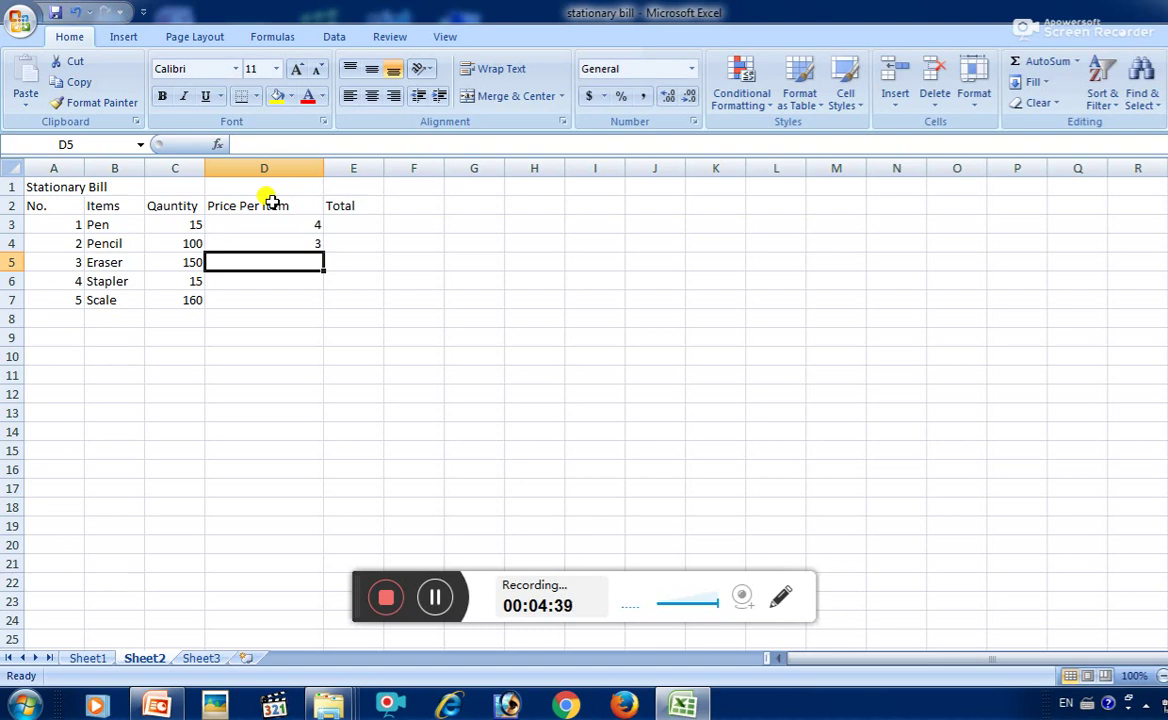
Enter the prices per item 2.5, 70 and 5 for the eraser, stapler and scale in cells D5 to D7.
text(2.5)
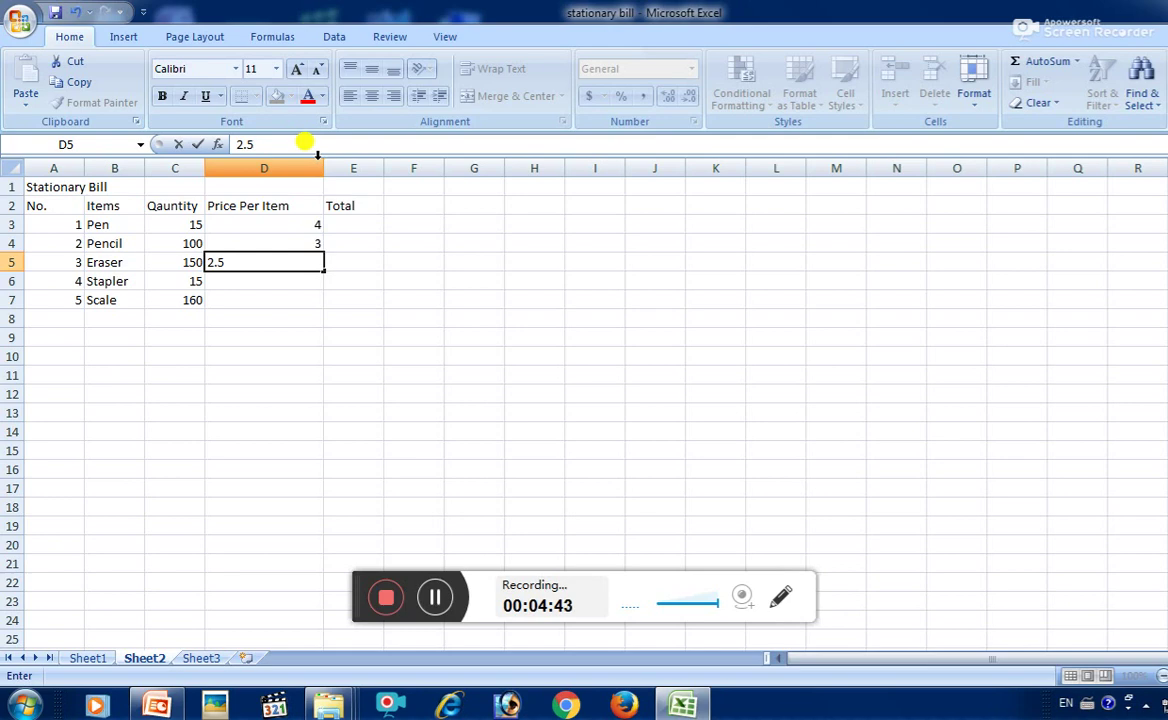
key(Return)
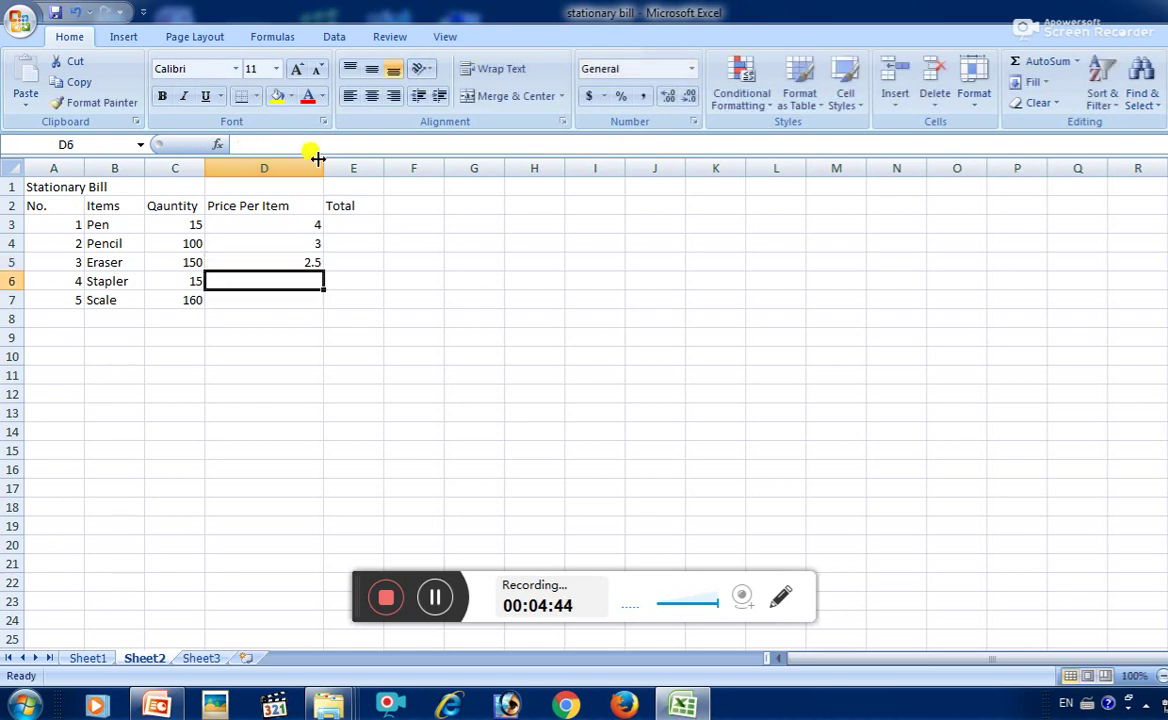
text(70)
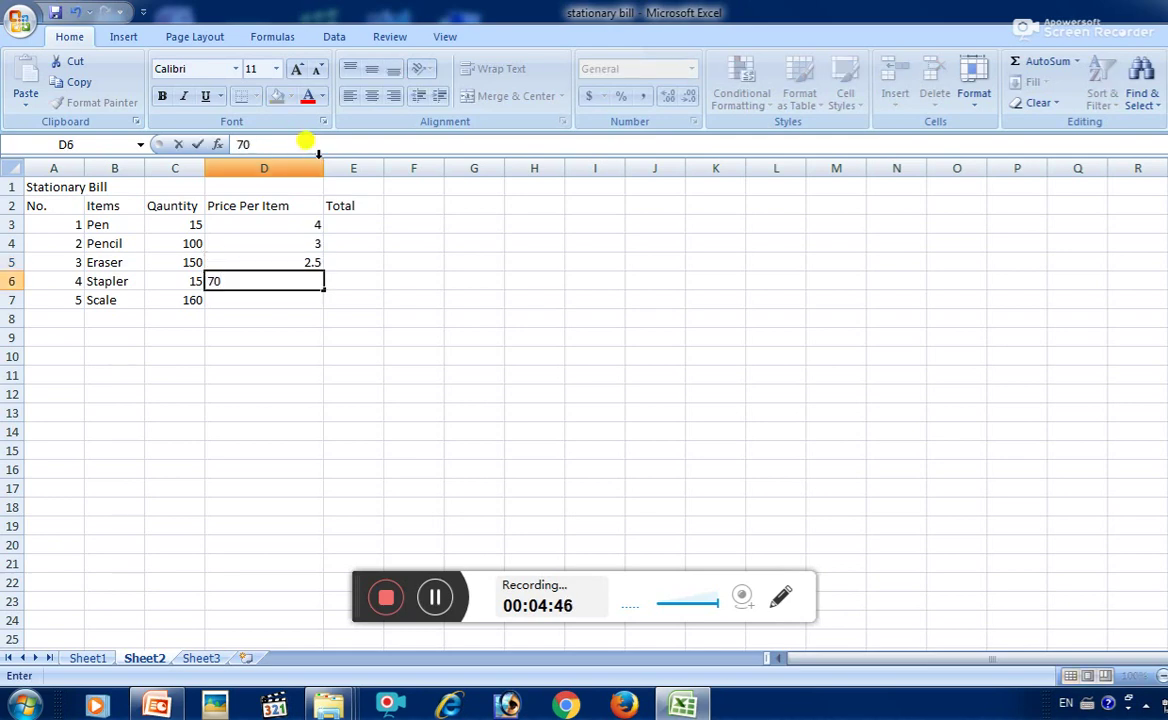
key(Return)
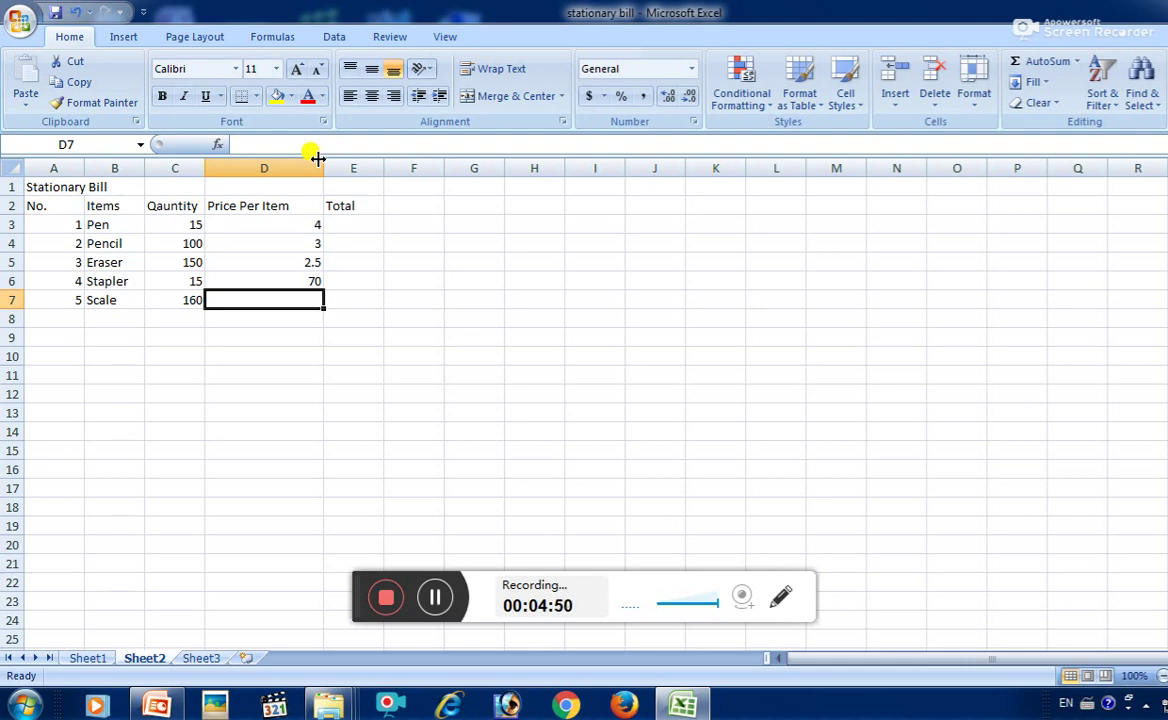
text(5)
key(Return)
Calculate the pen's total in cell E3 with the formula =(C3*D3).
key(Up)
key(Up)
key(Up)
key(Up)
key(Up)
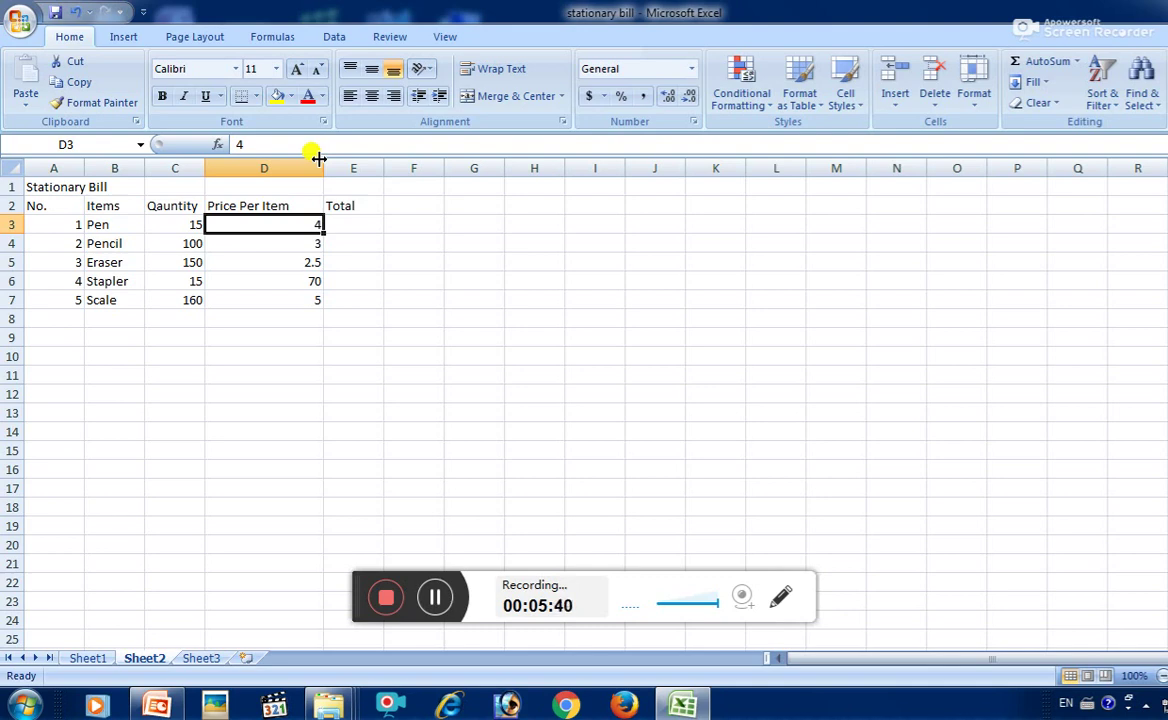
key(Right)
text(=)
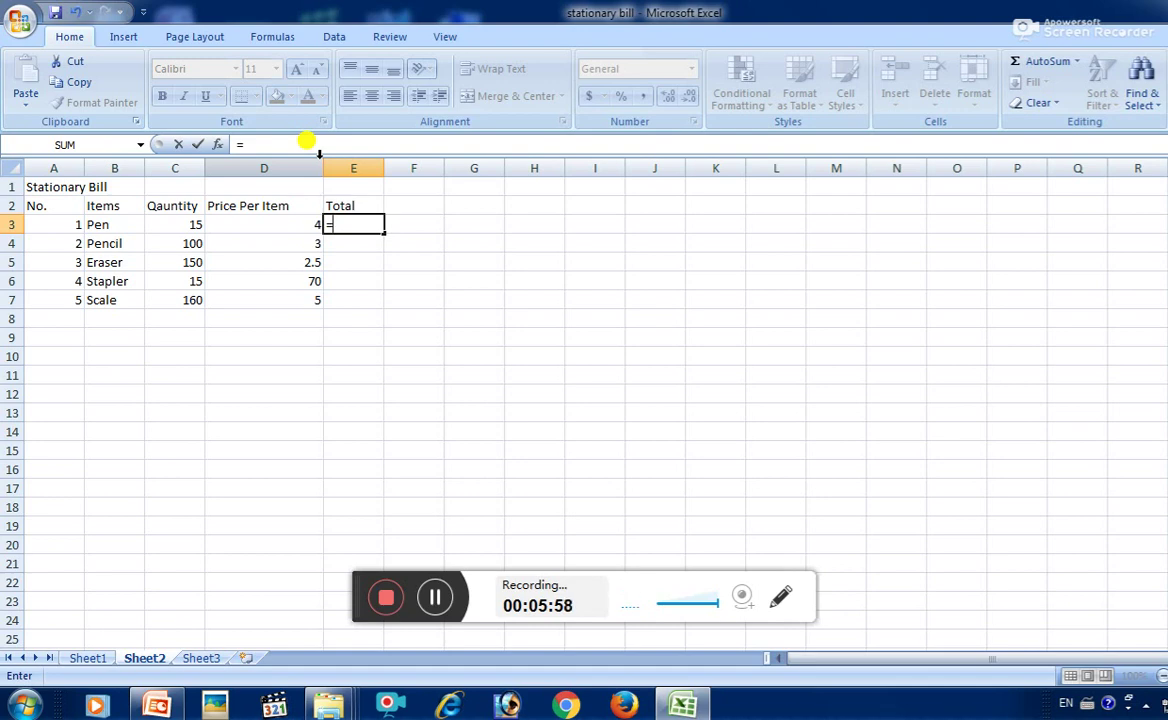
text(()
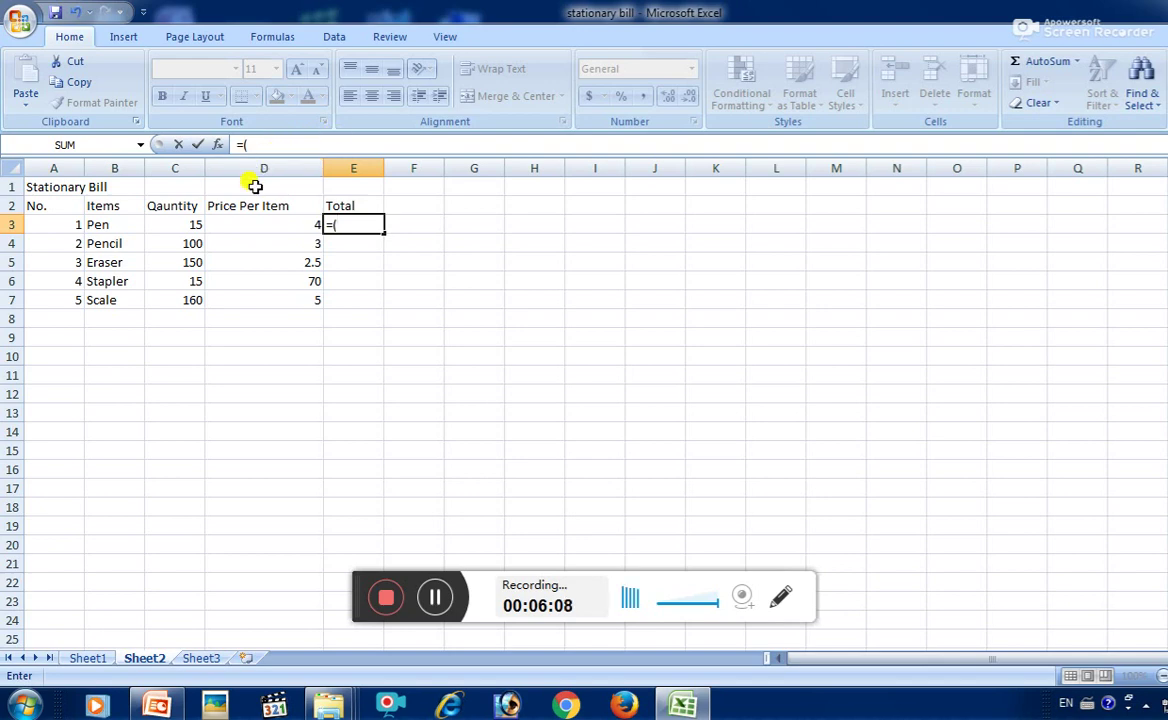
click(190, 222)
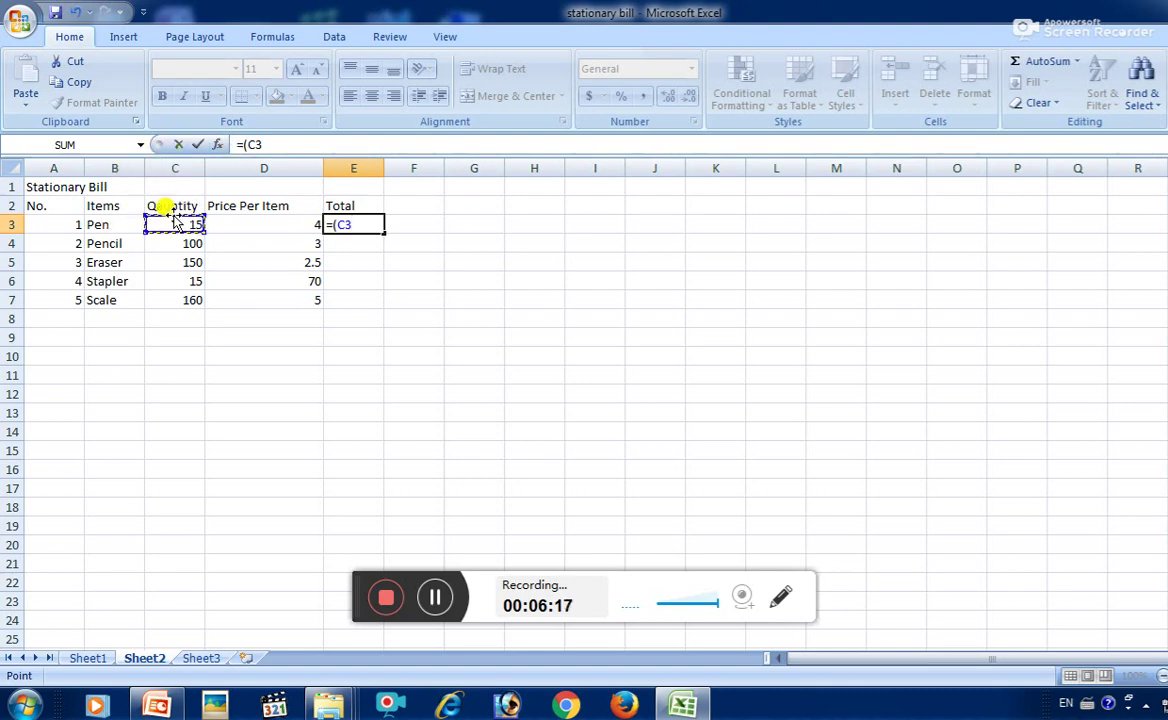
text(*)
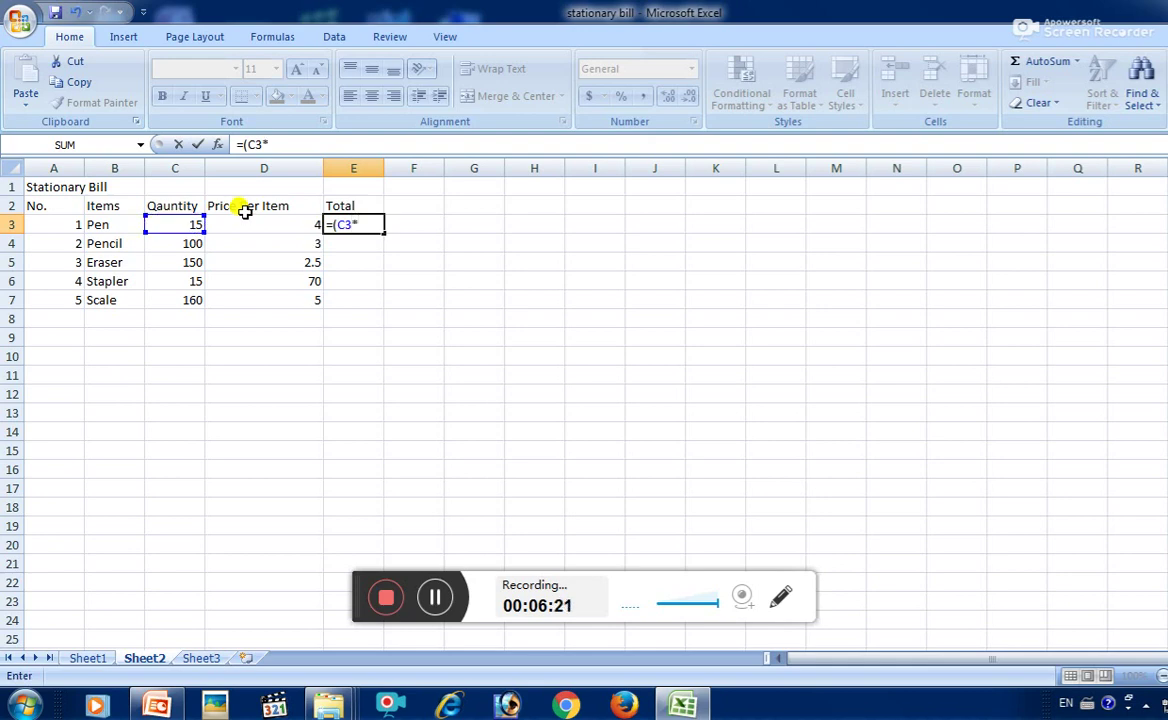
click(301, 227)
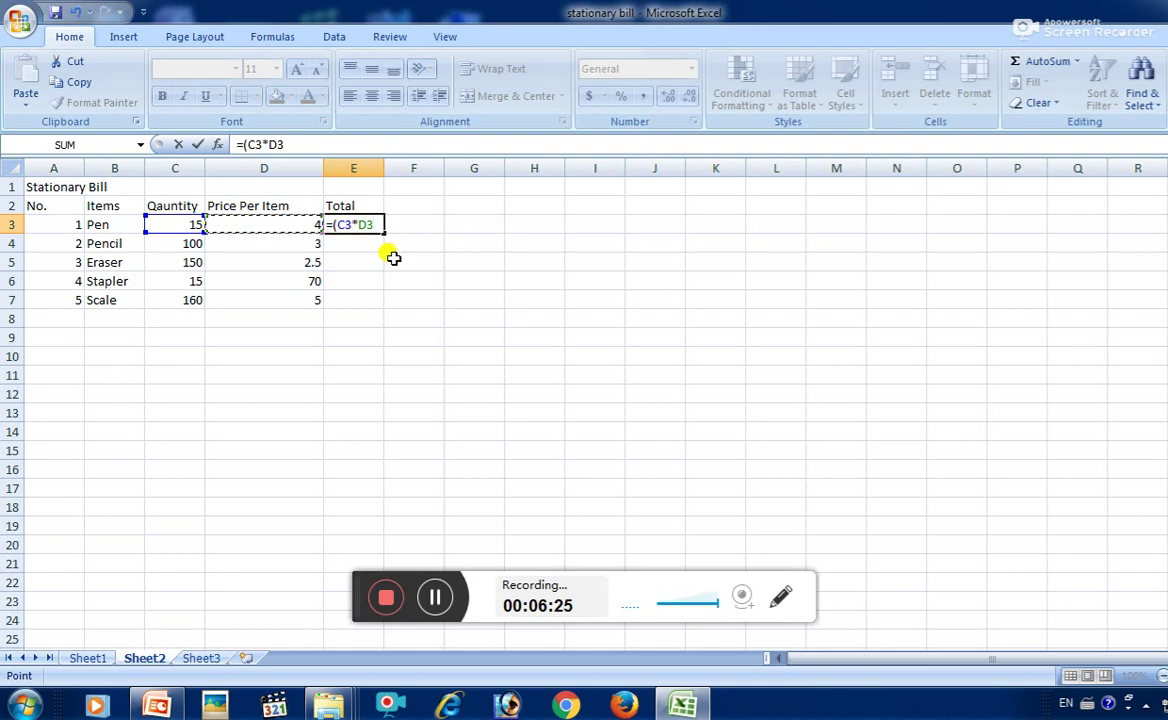
text())
key(Return)
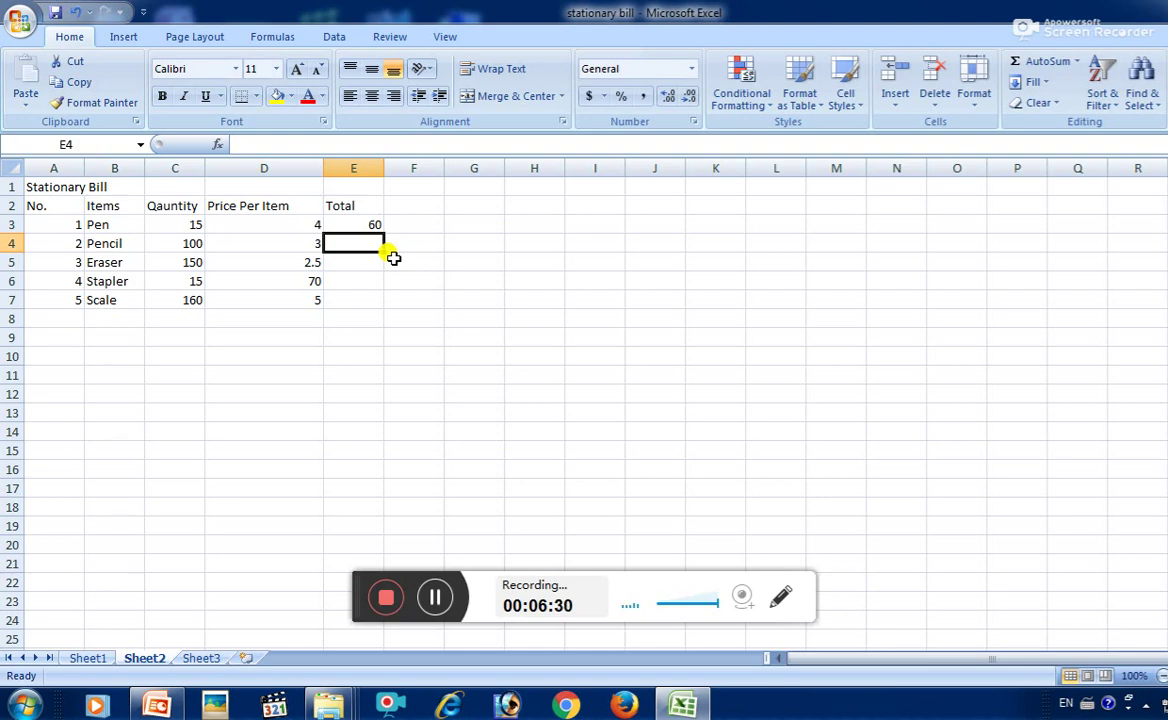
Calculate the pencil's total in cell E4 with the formula =(C4*D4).
text(=)
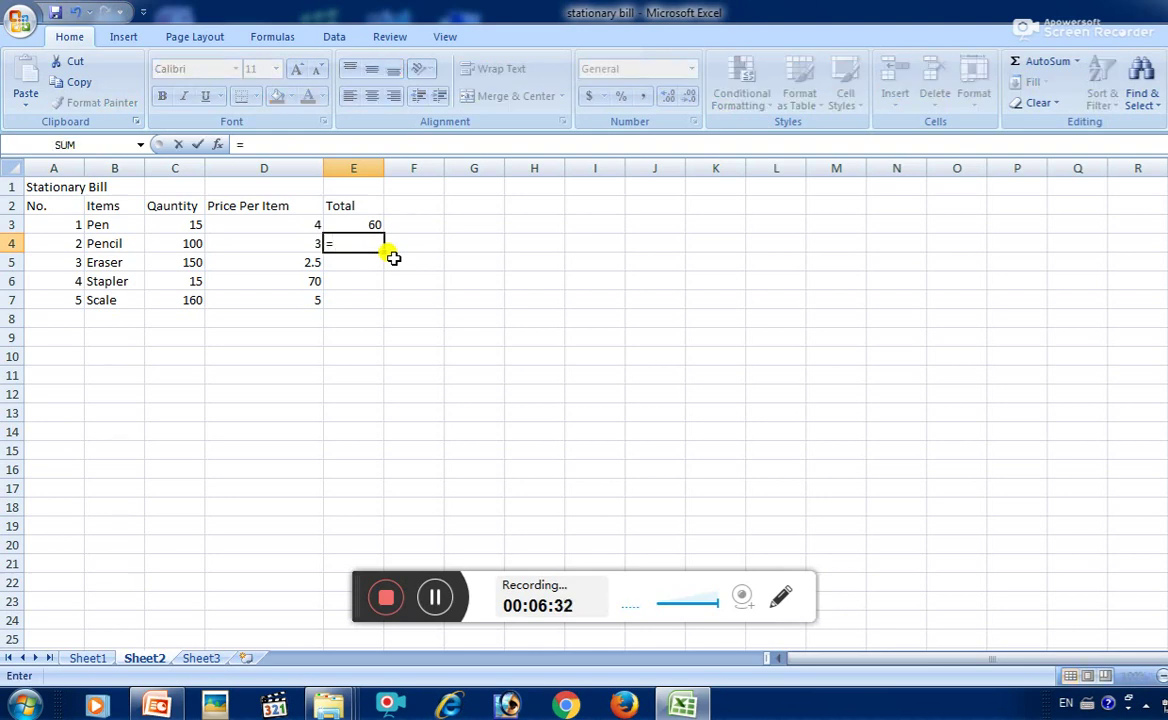
text(()
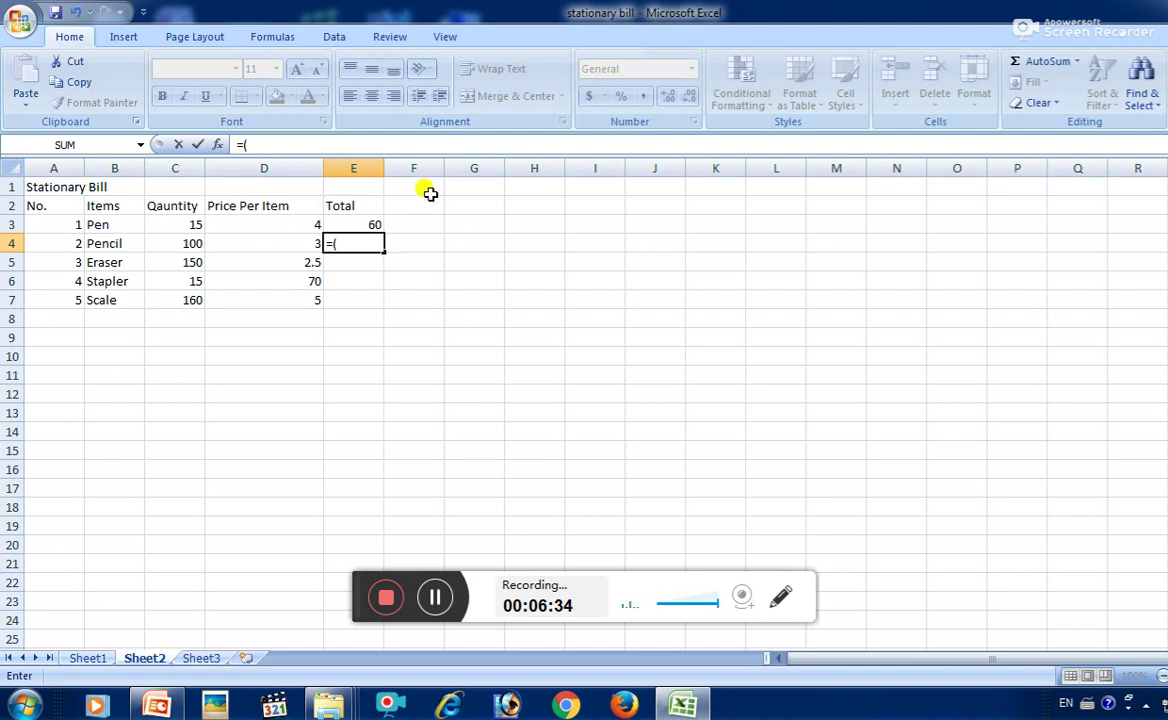
click(181, 245)
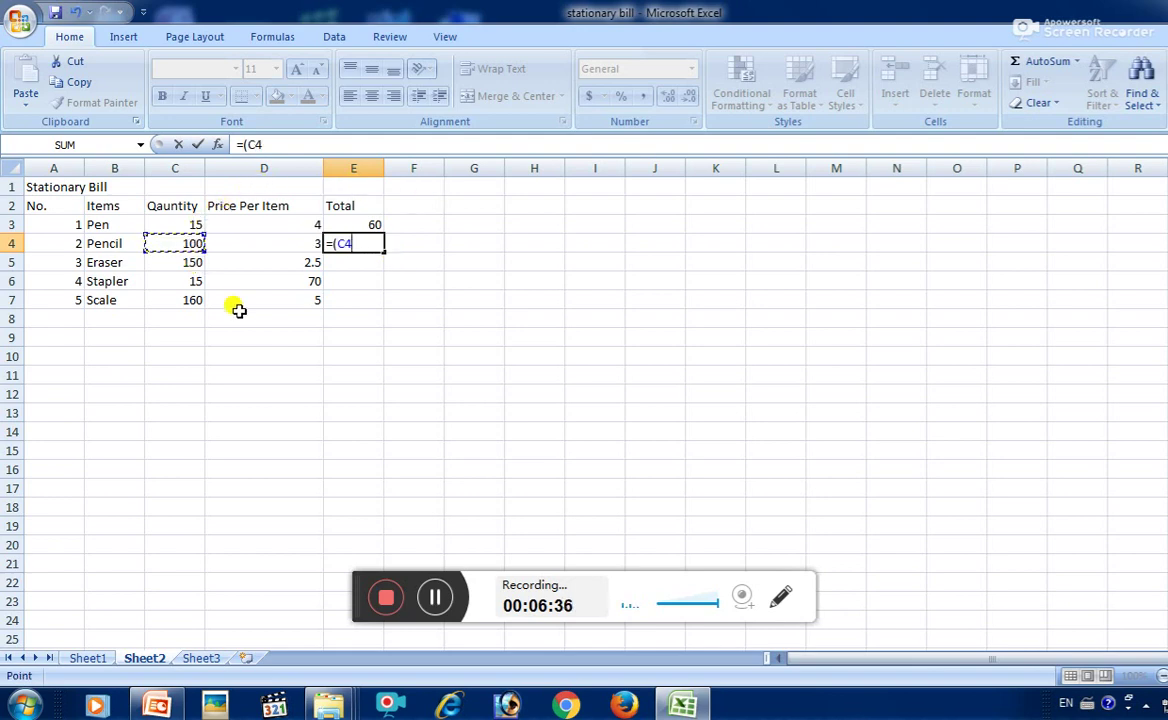
text(*)
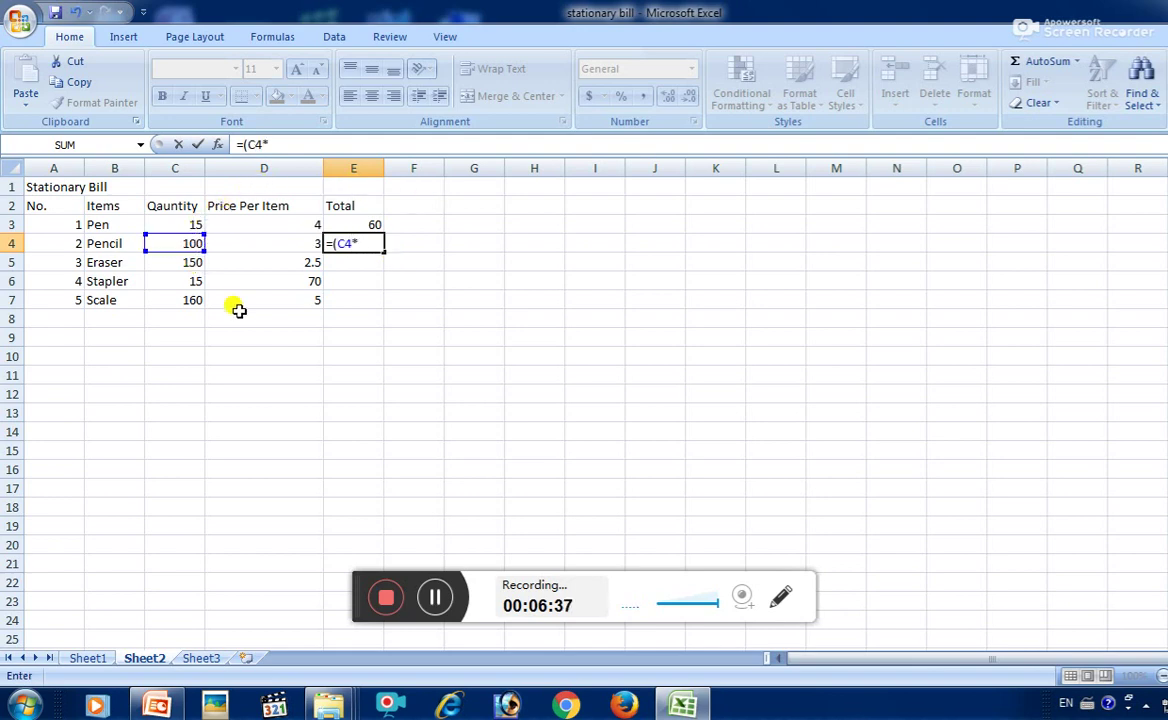
click(279, 237)
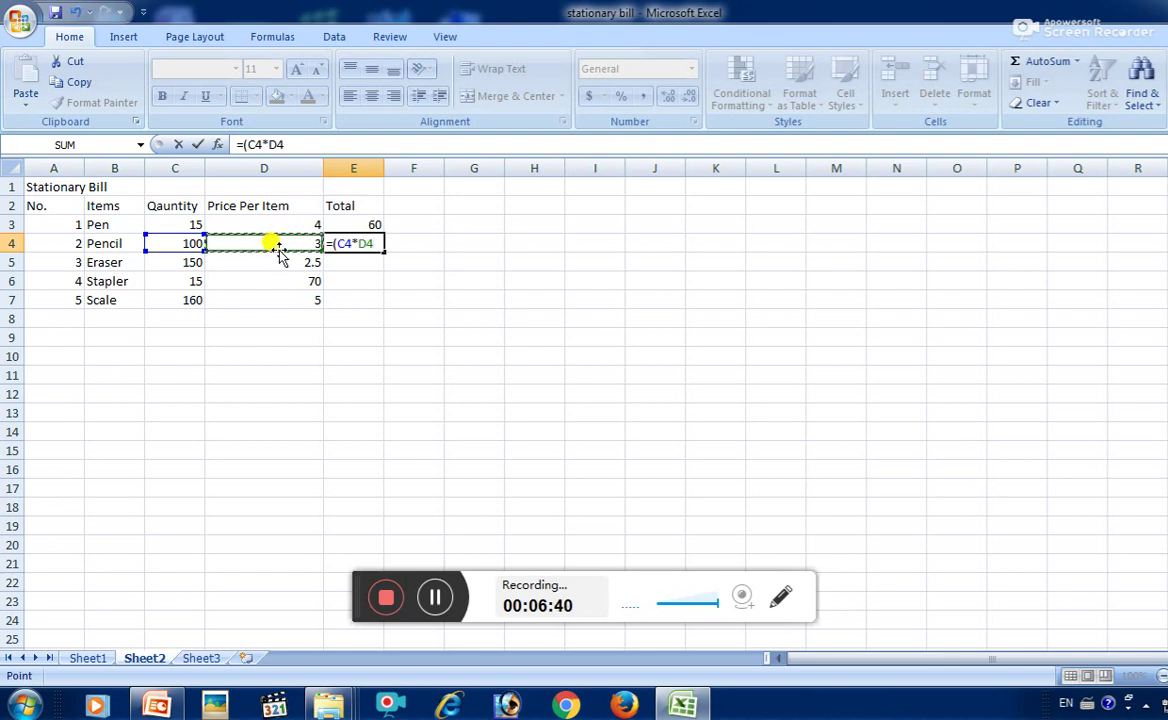
text())
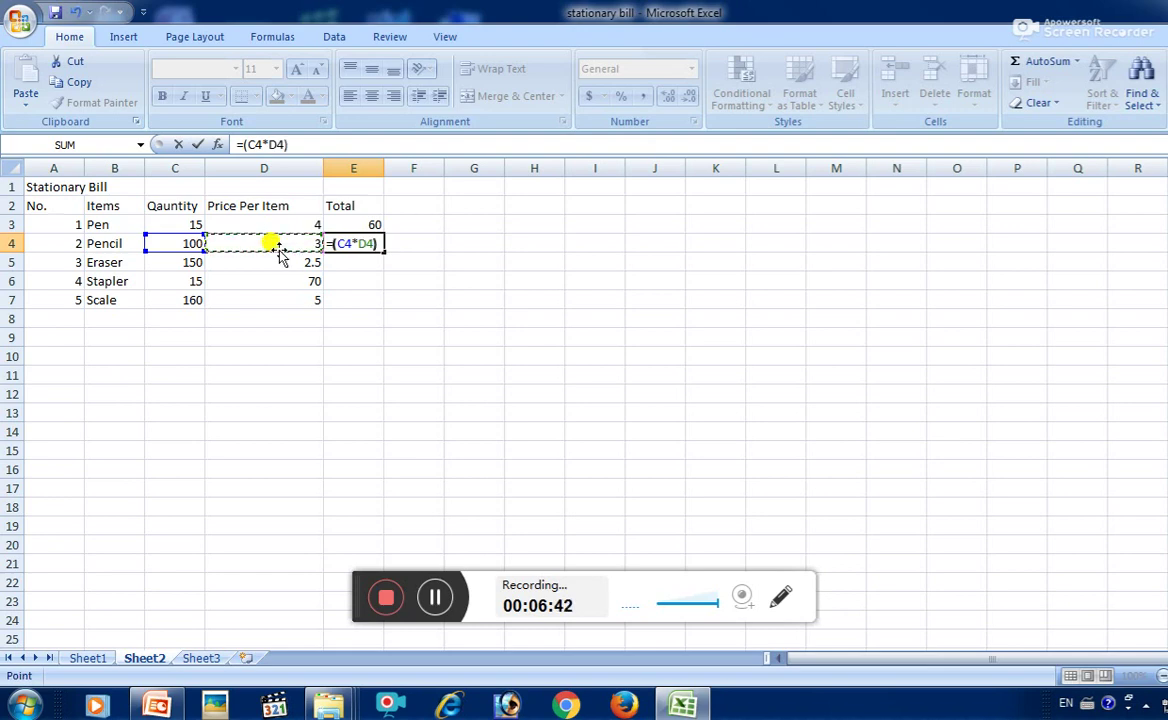
key(Return)
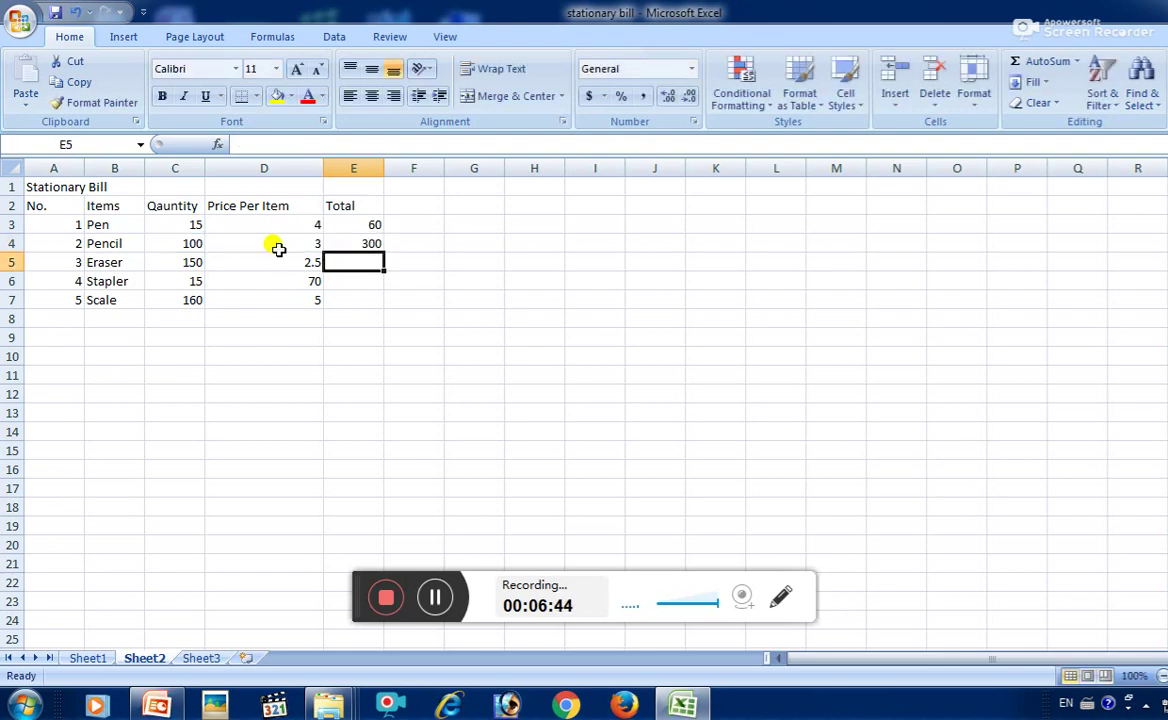
Calculate the eraser's total in cell E5 with the formula =(c5*d5).
text(=)
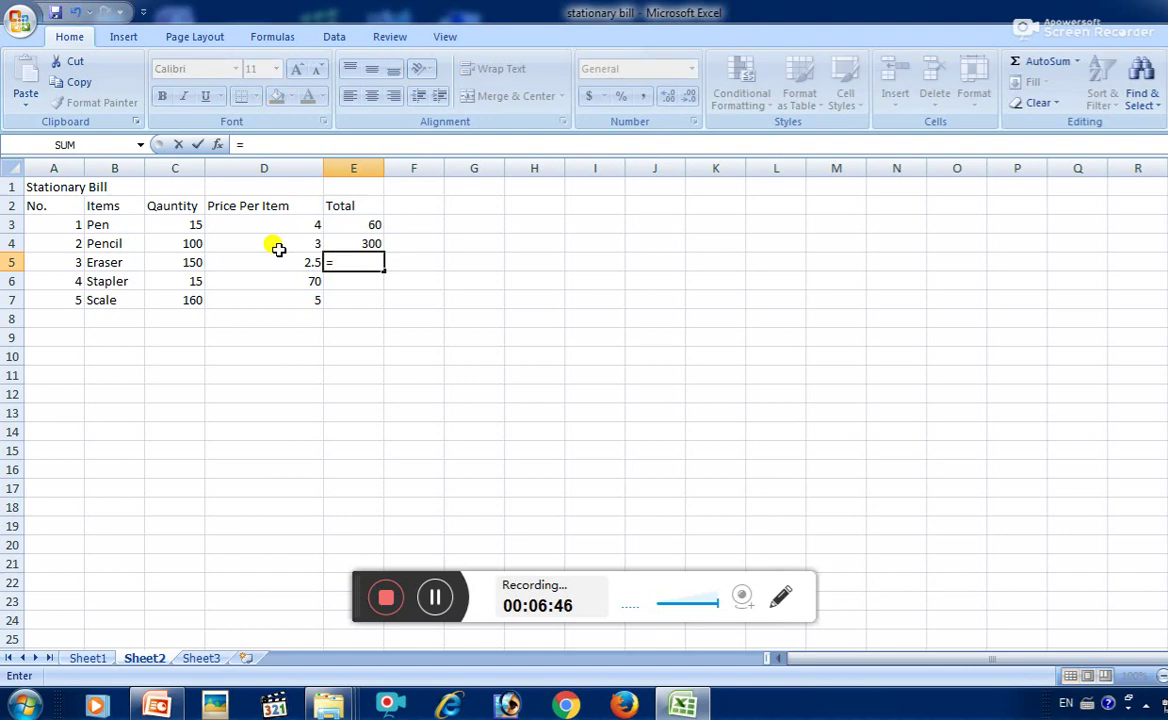
text(()
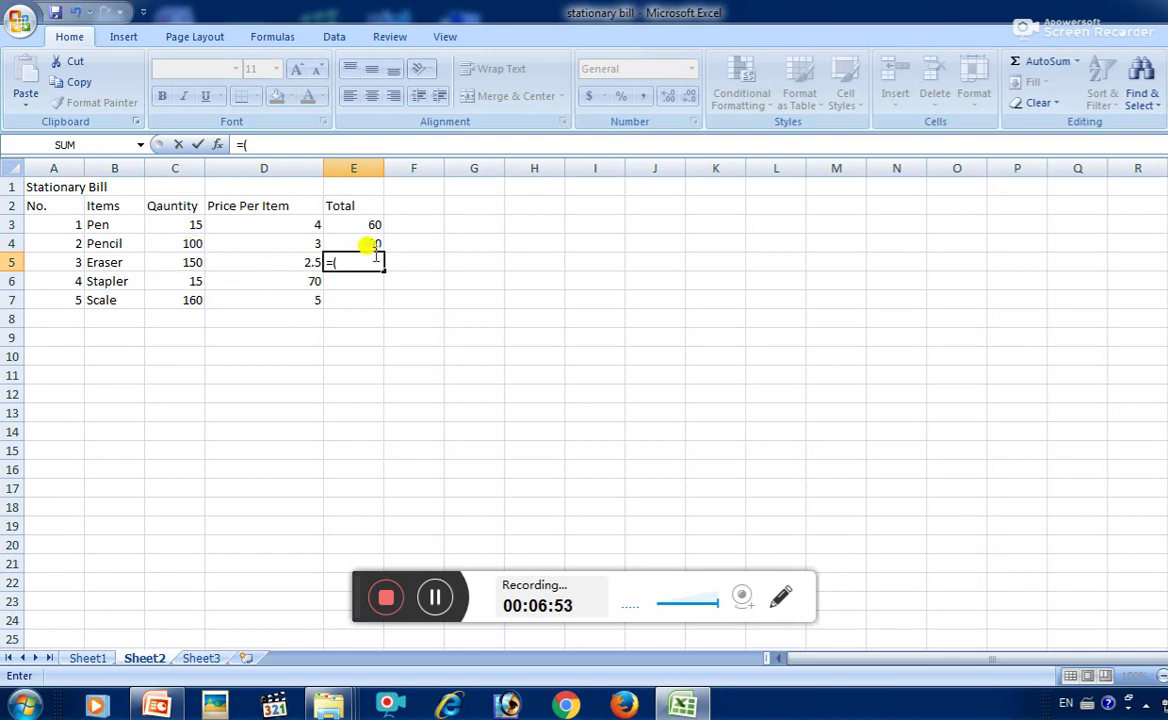
text(c5)
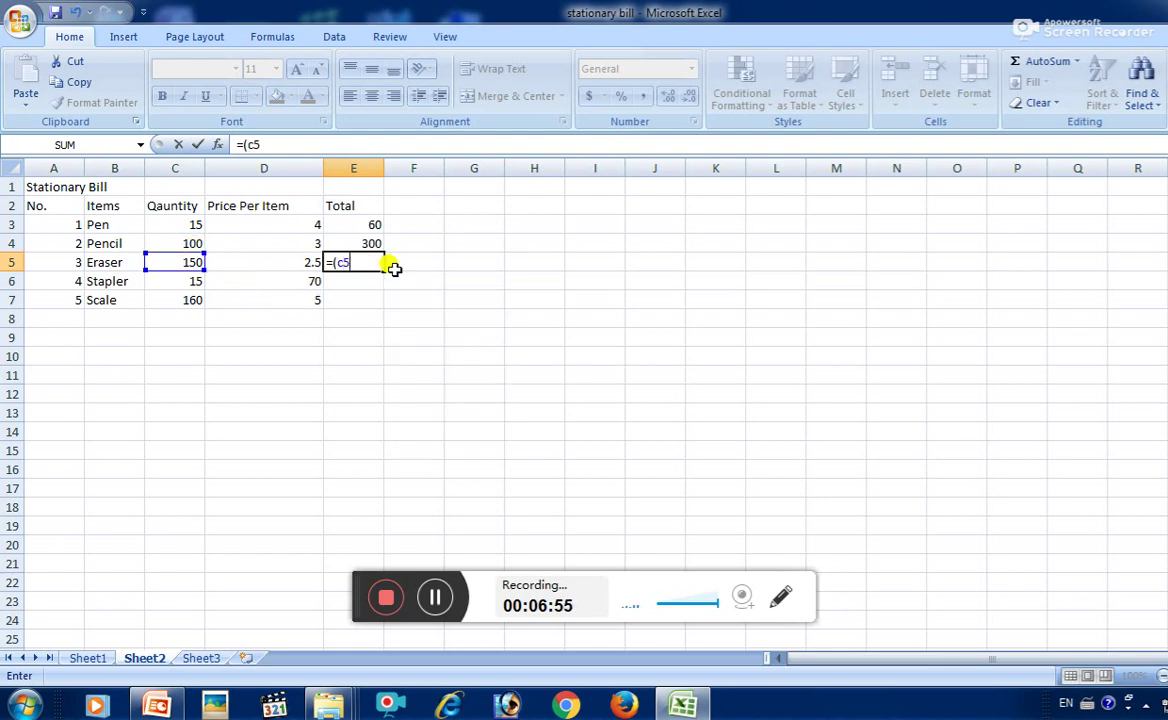
text(*d5))
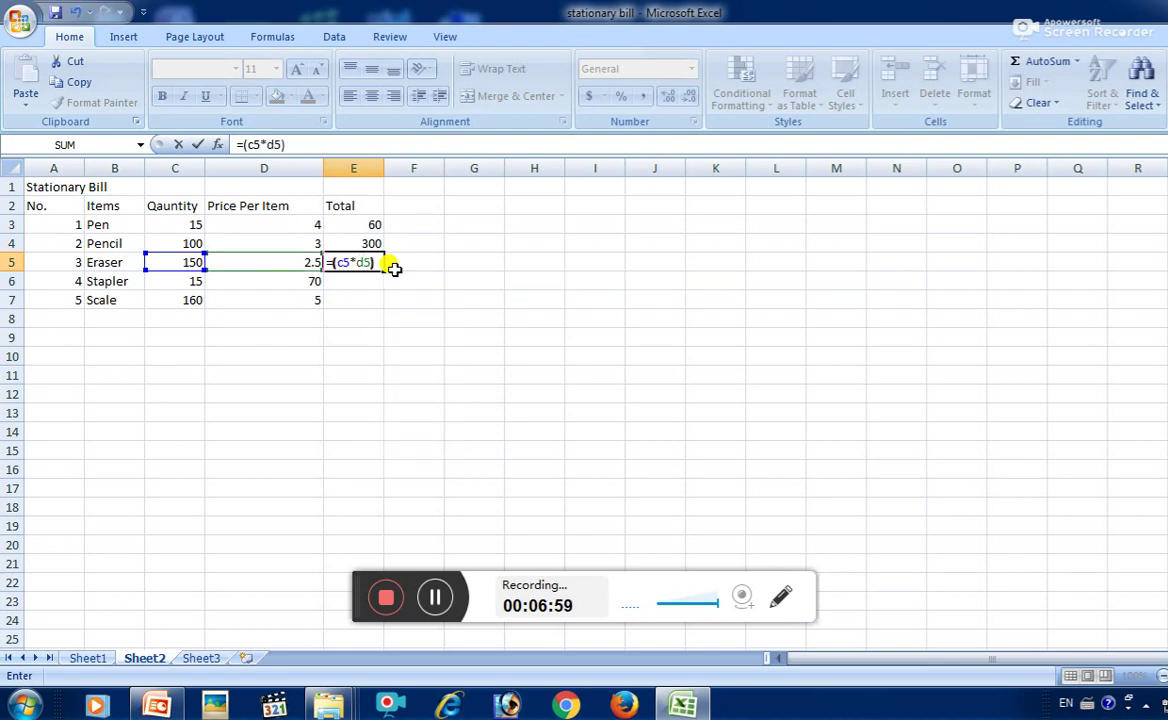
key(Return)
Calculate the stapler's total in cell E6 with the formula =(C6*D6).
text(\)
key(BackSpace)
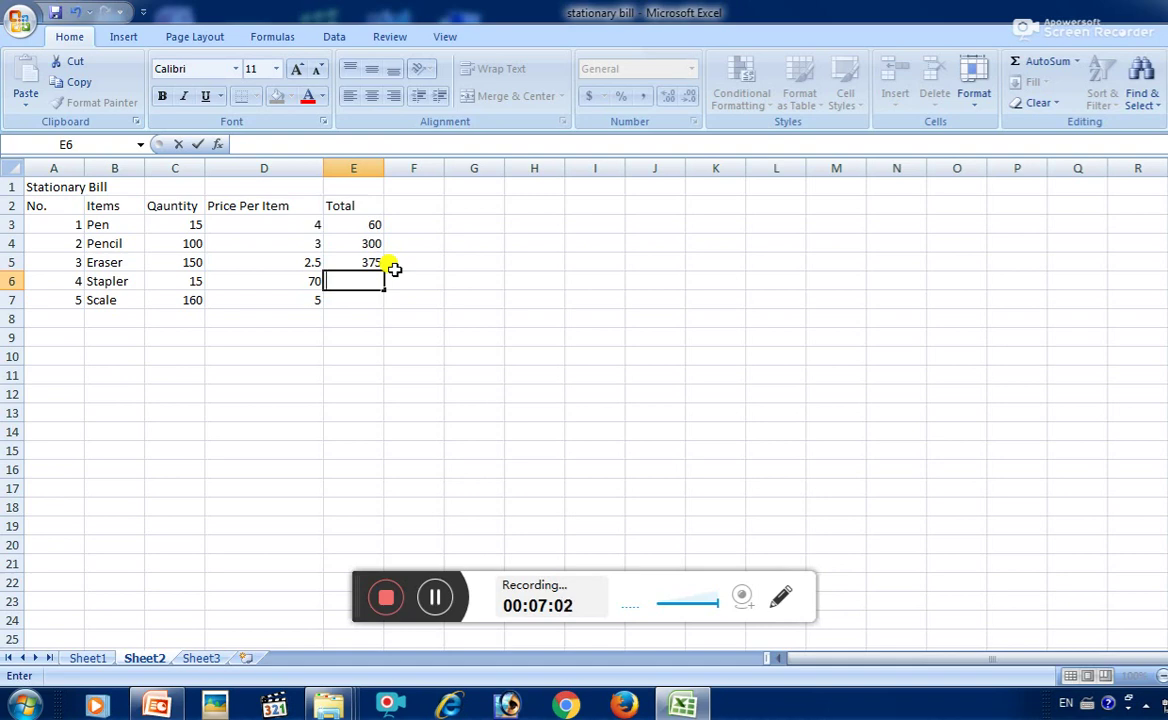
text(=()
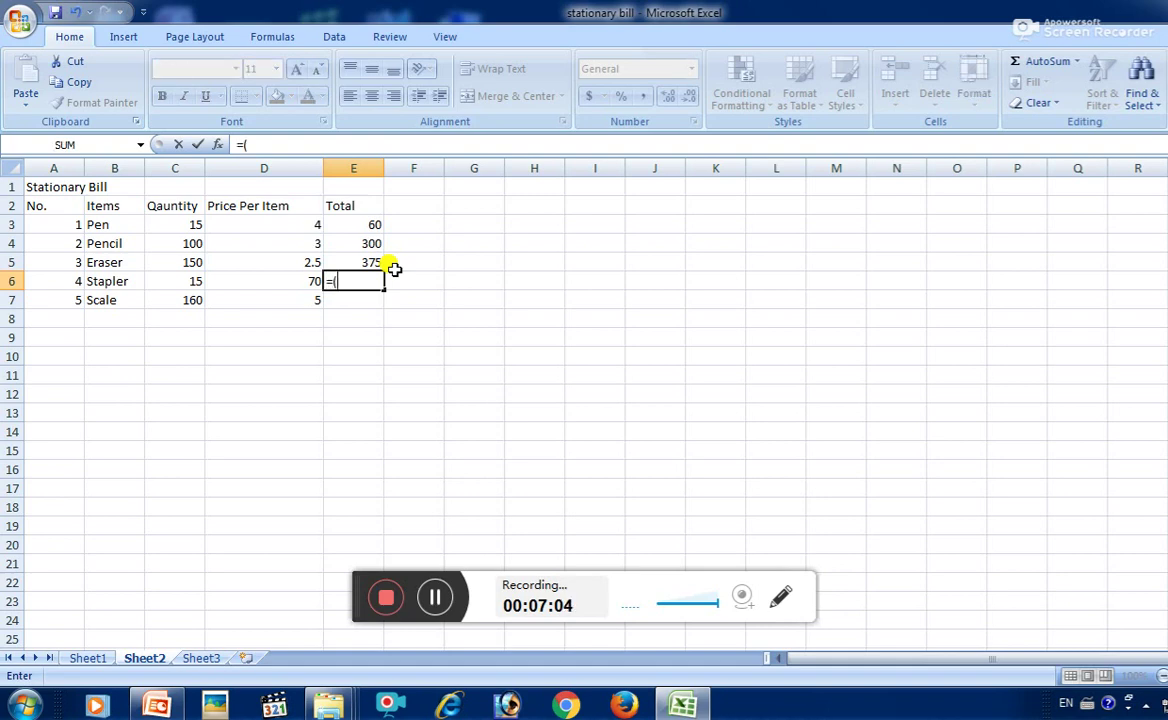
click(176, 280)
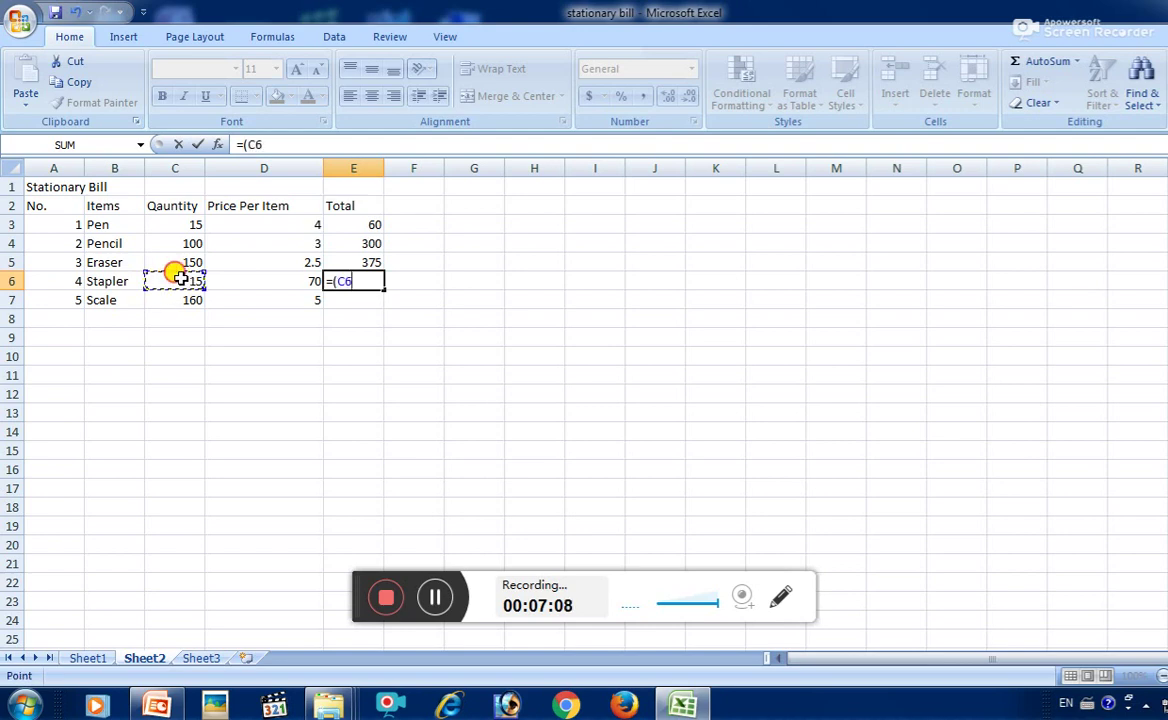
drag(172, 275, 290, 279)
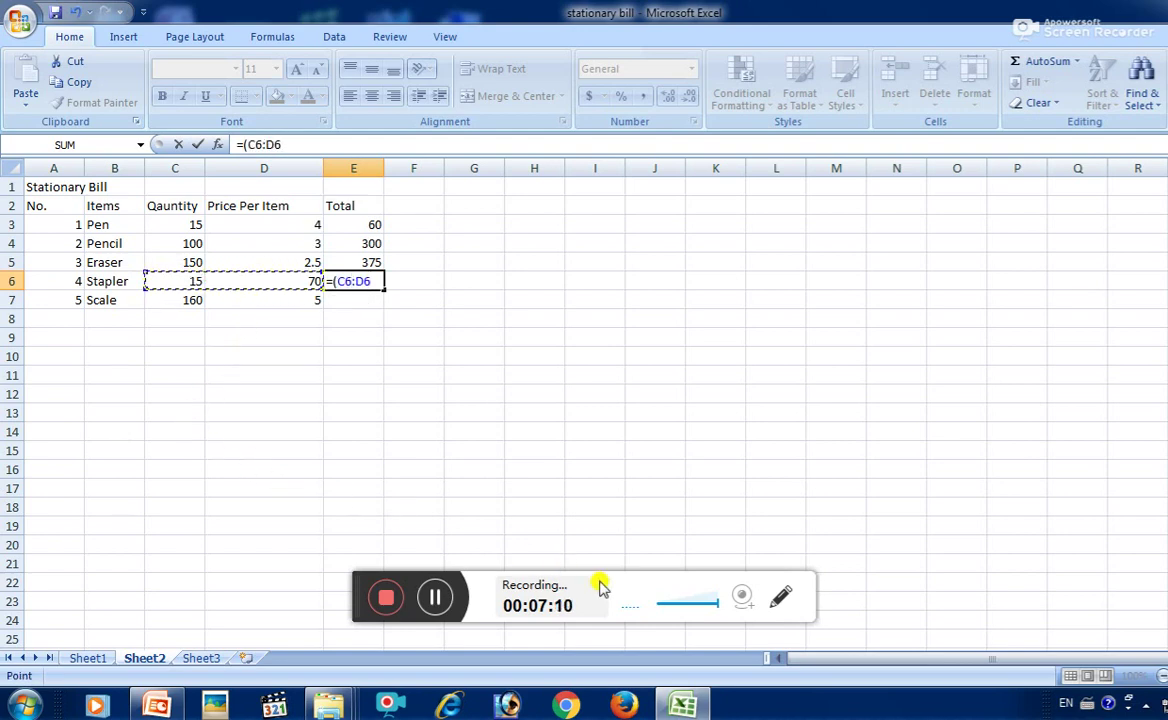
key(BackSpace)
key(BackSpace)
key(BackSpace)
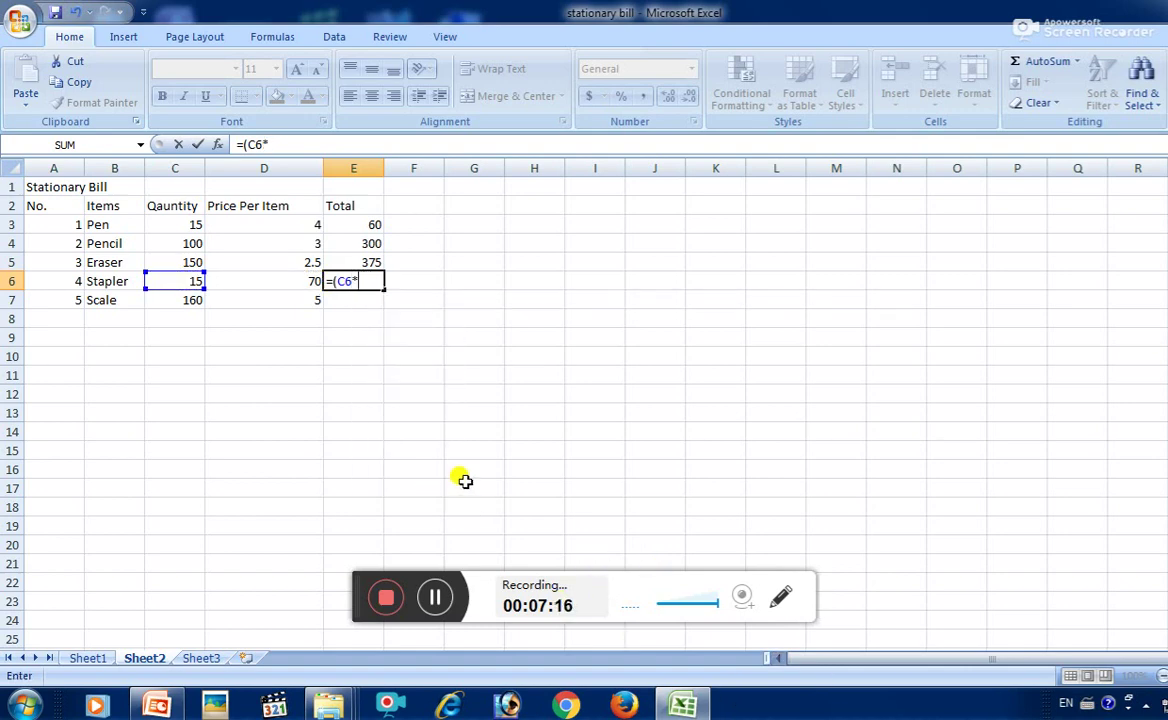
click(303, 280)
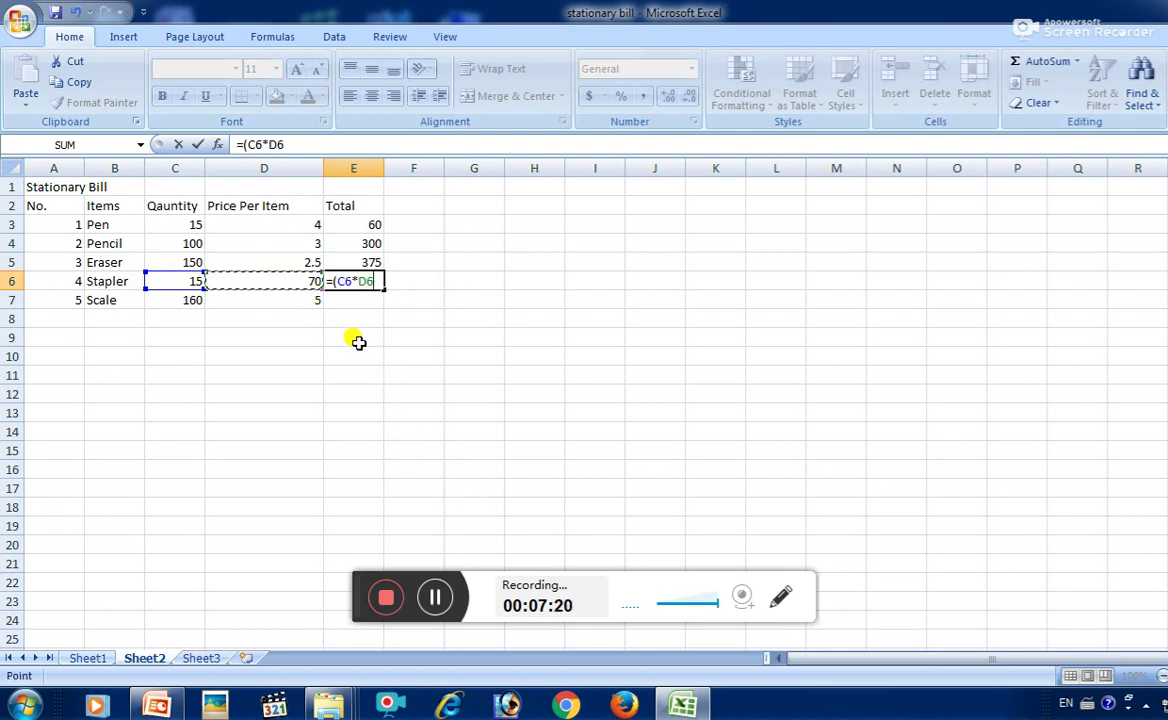
text())
key(Return)
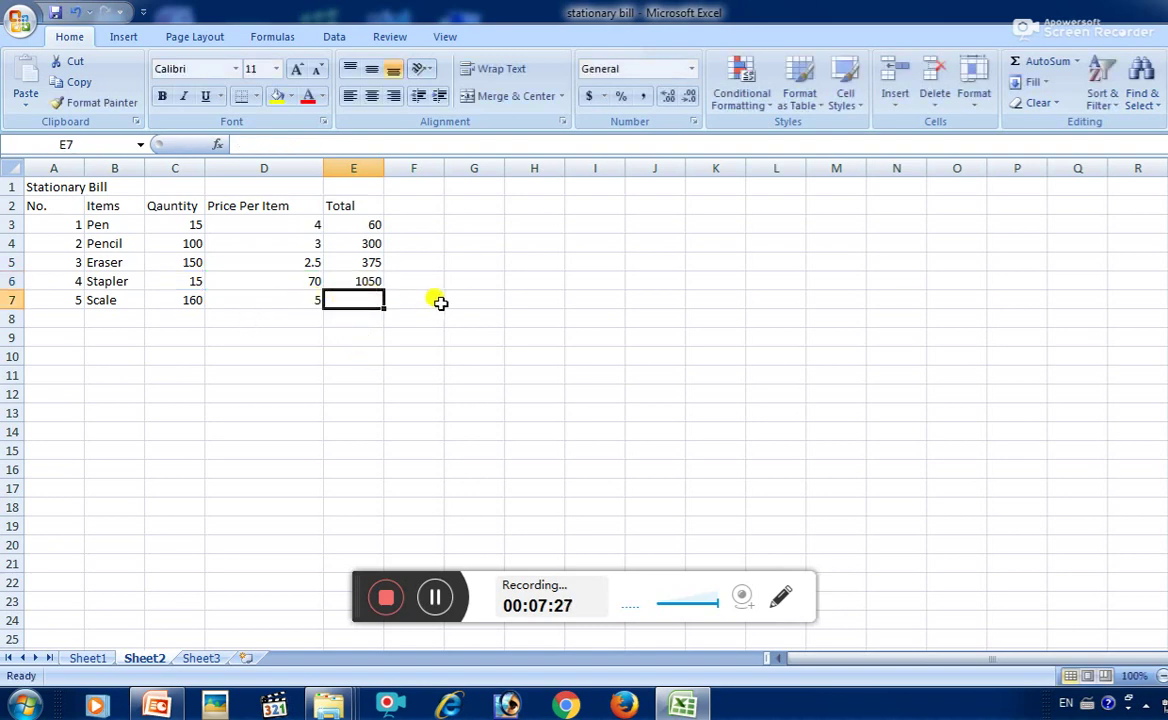
Calculate the scale's total in cell E7 with the formula =(C7*D7).
text(=s)
key(BackSpace)
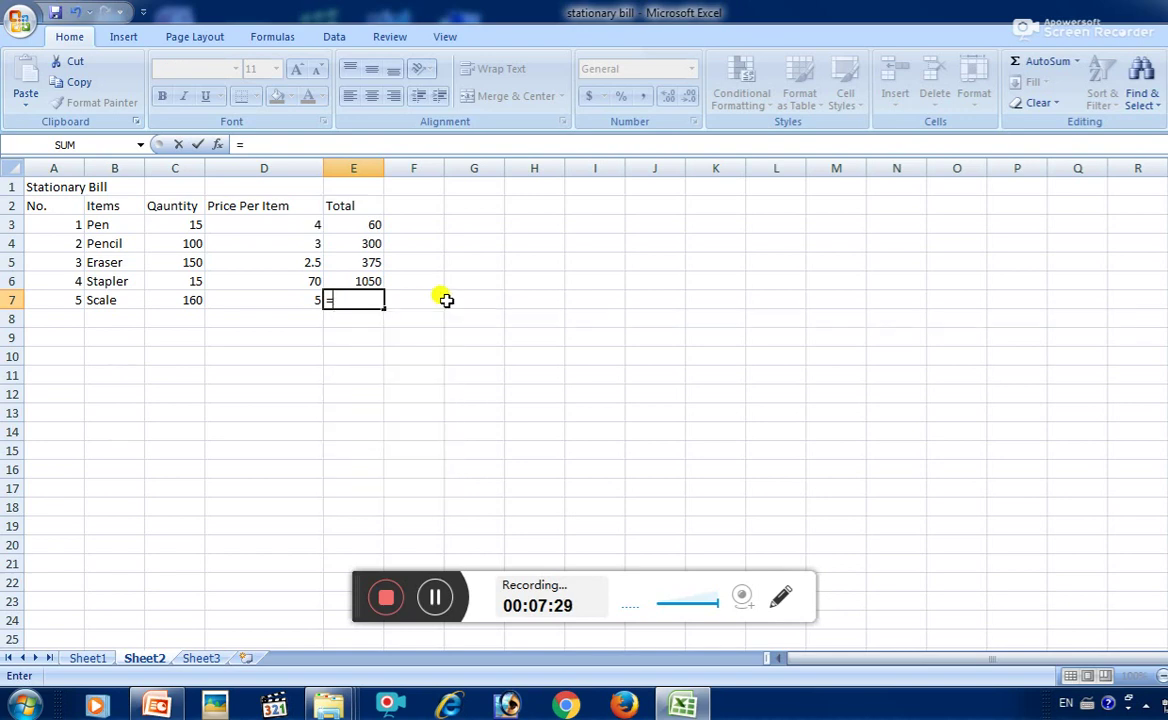
text(()
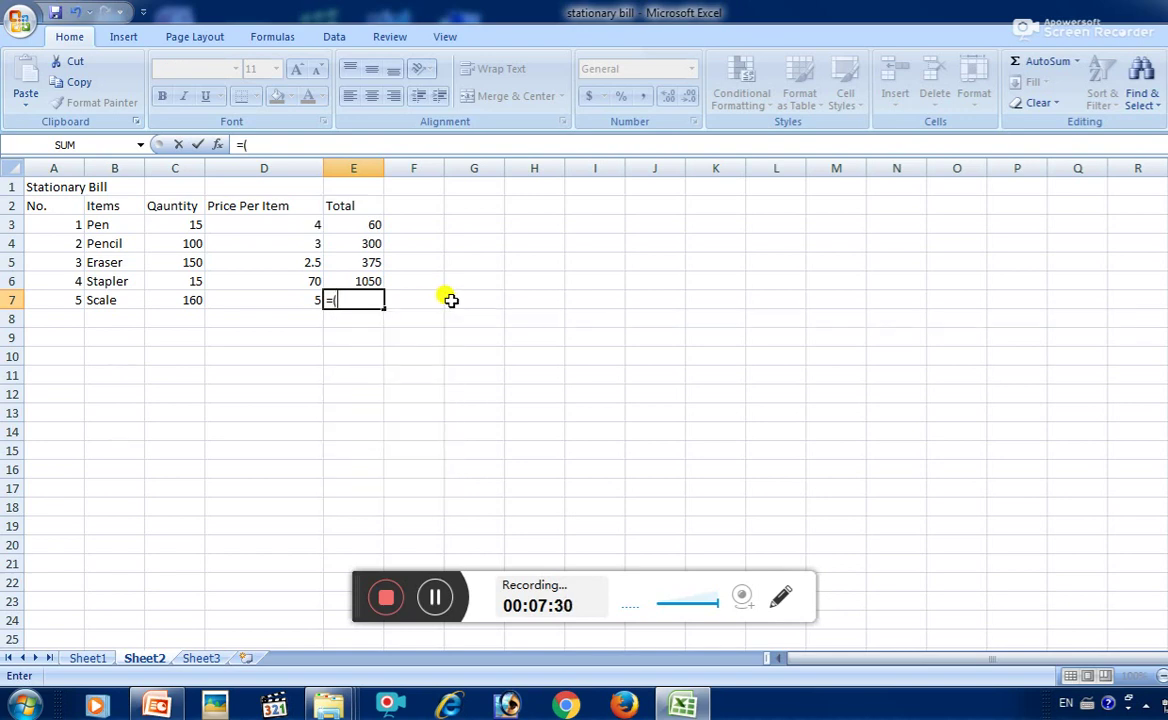
click(175, 299)
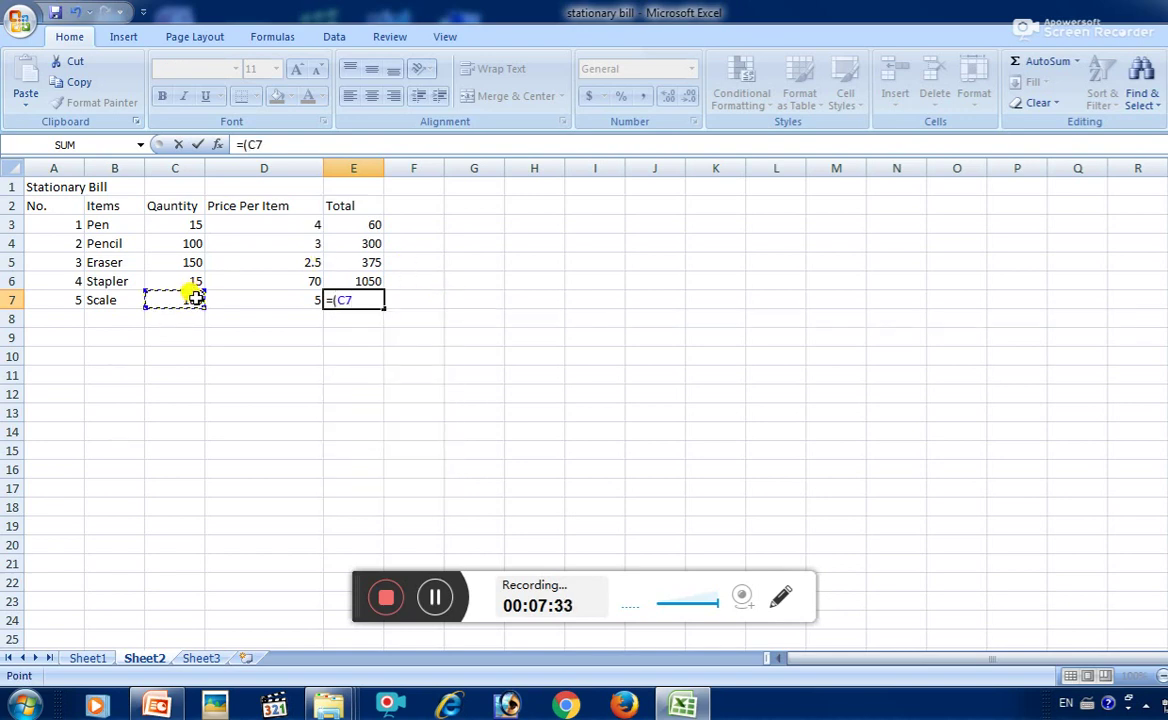
text(*)
click(244, 300)
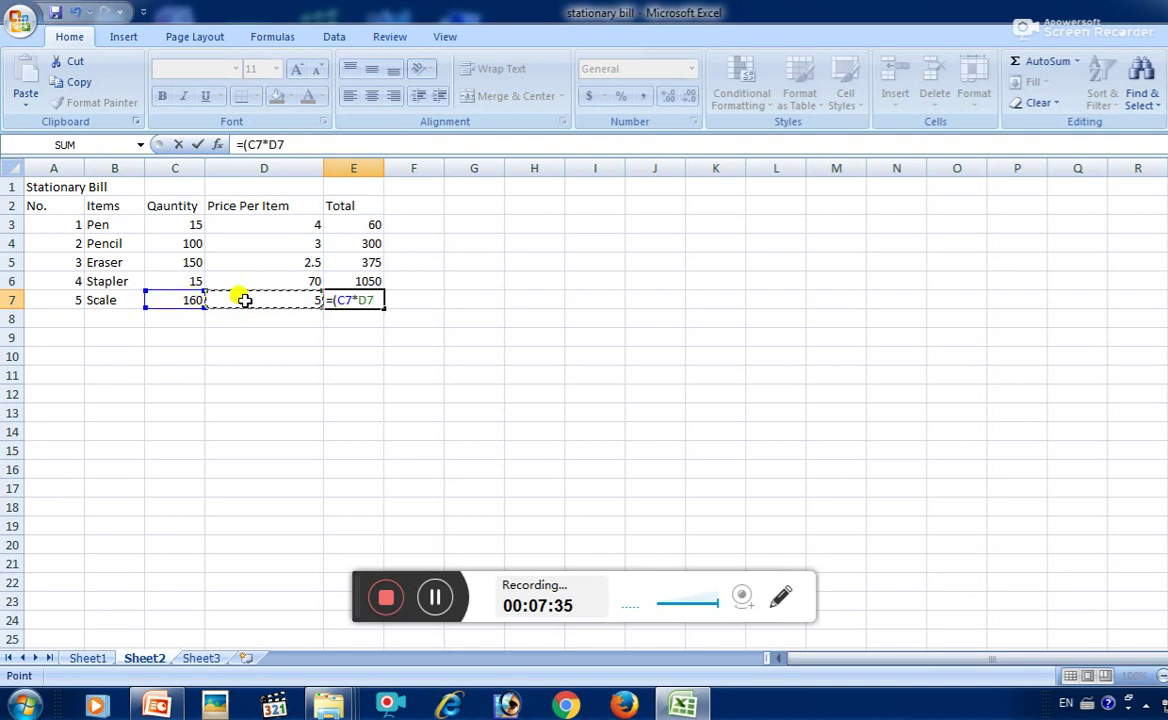
text())
key(Return)
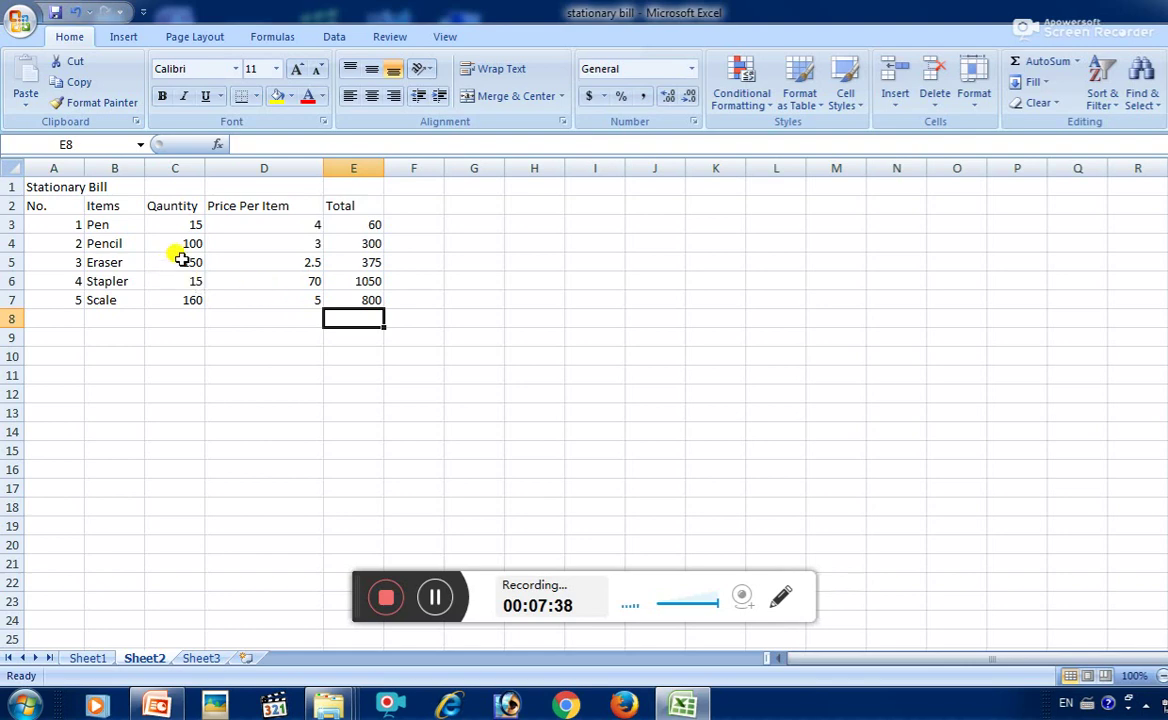
Set the pencil's price per item in D4 to 4 and replace the eraser's price in D5 with the text "dr,.sl3".
click(290, 246)
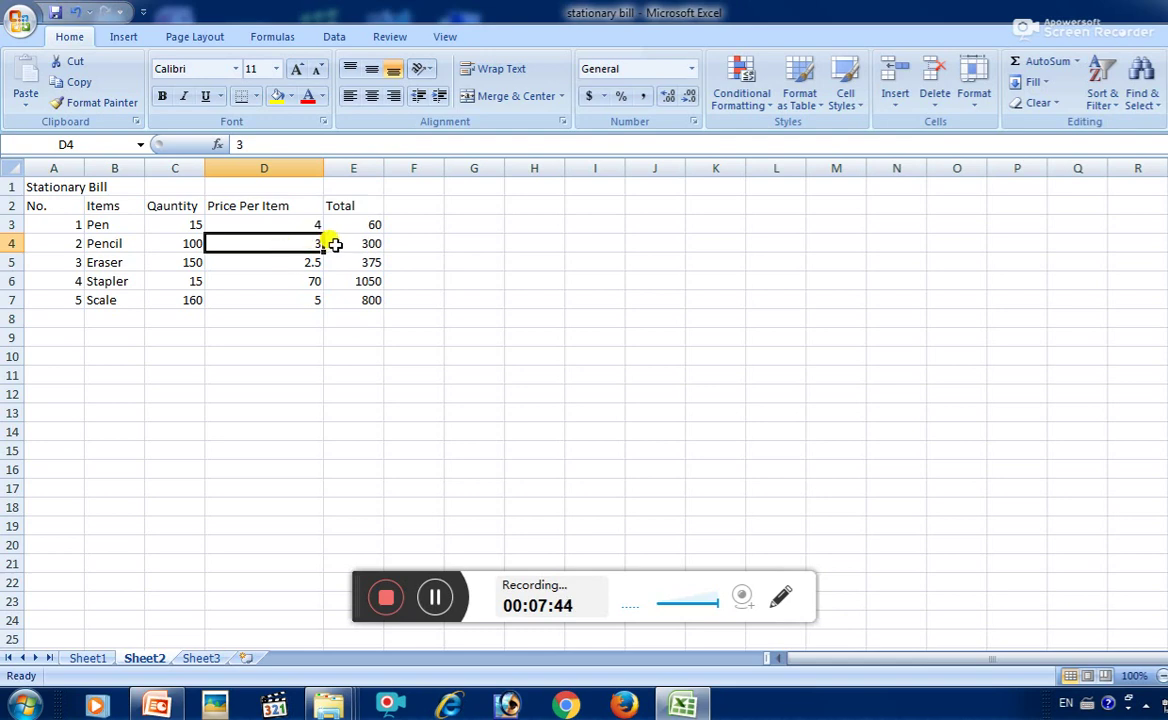
text(4)
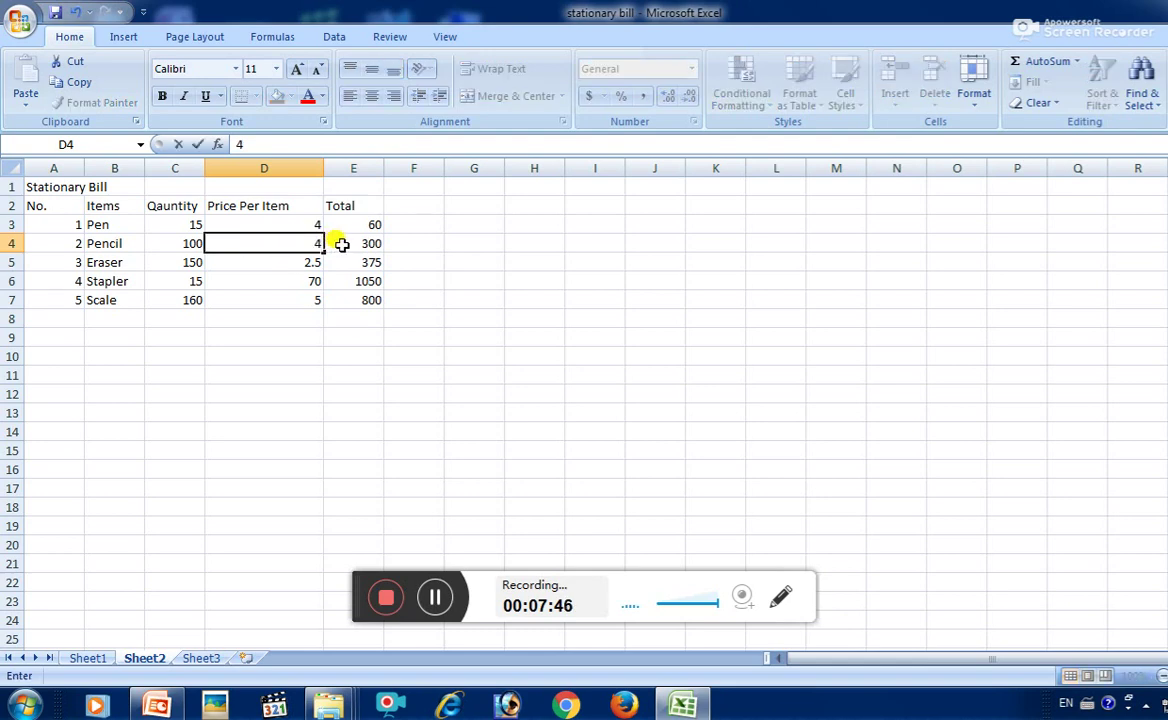
key(Return)
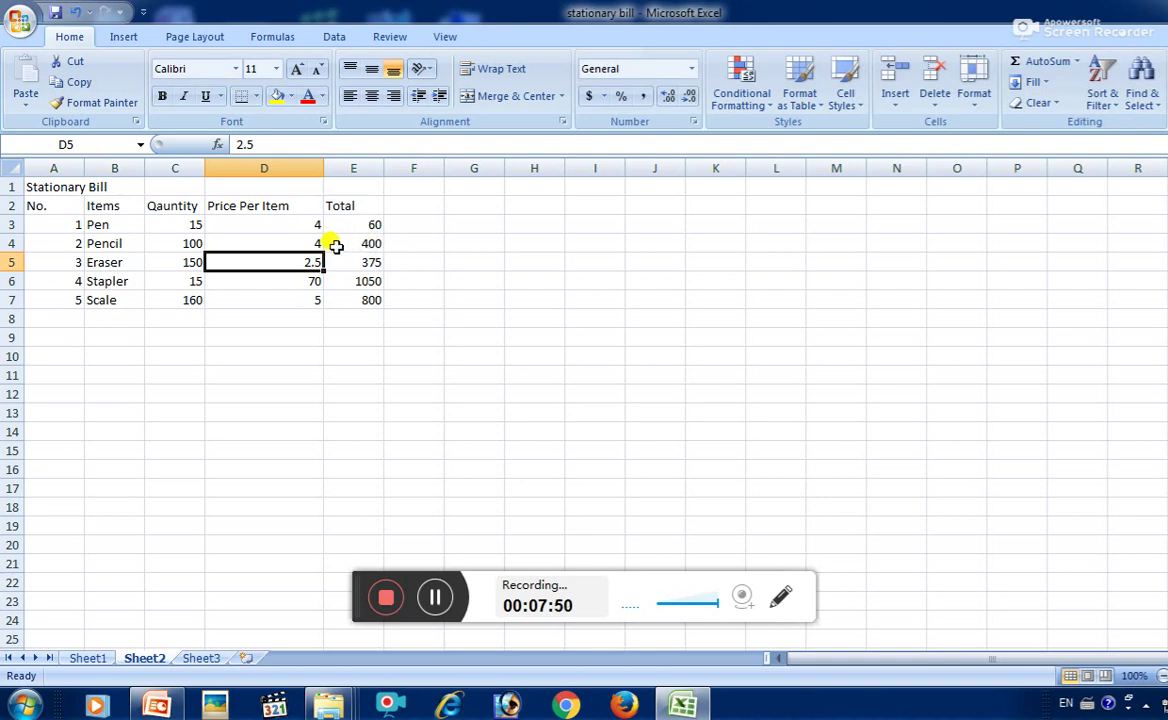
text(dr,.sl3)
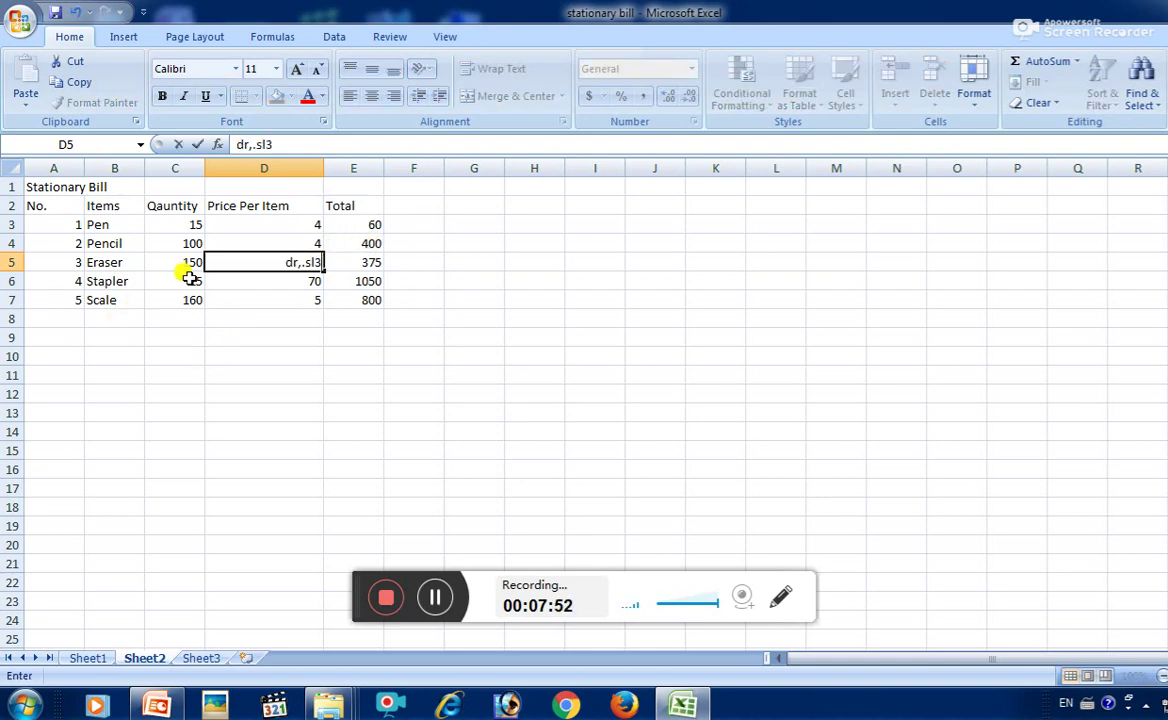
key(Return)
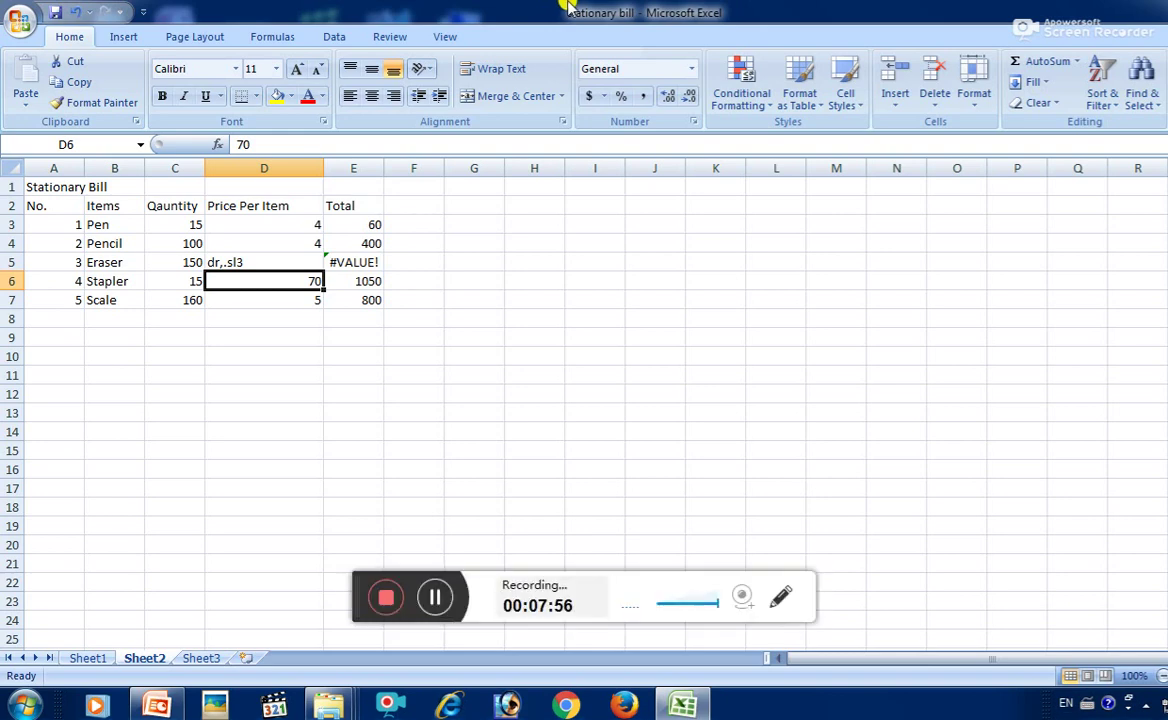
click(274, 264)
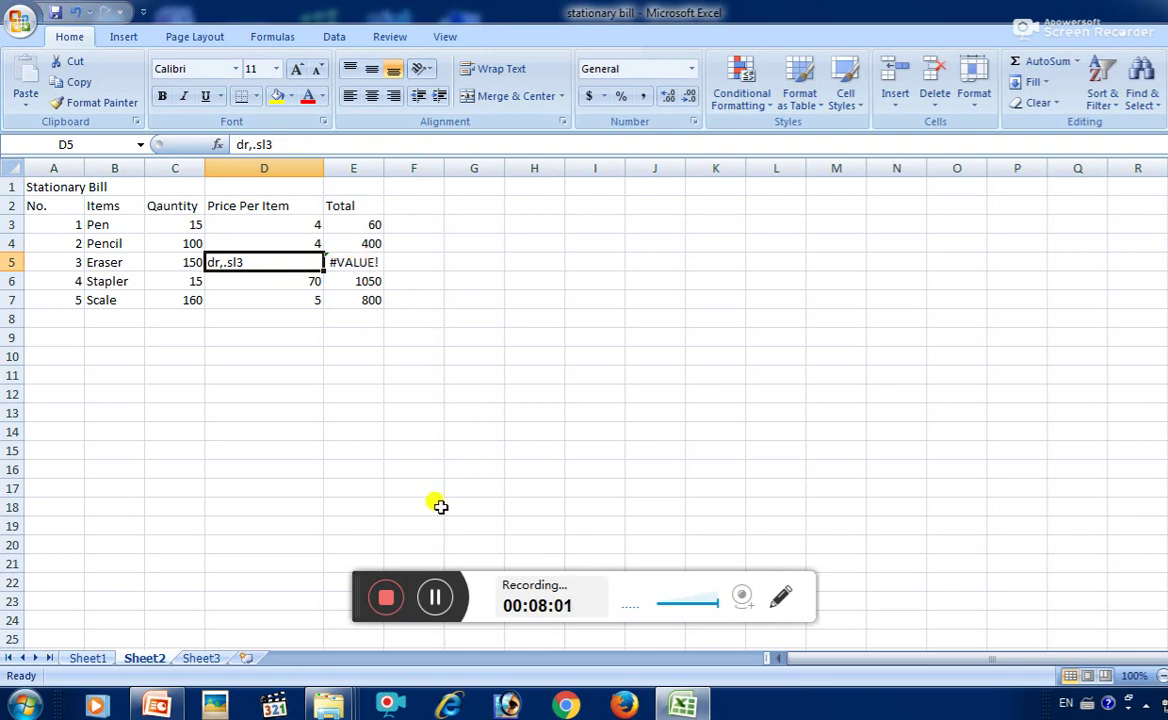
click(339, 503)
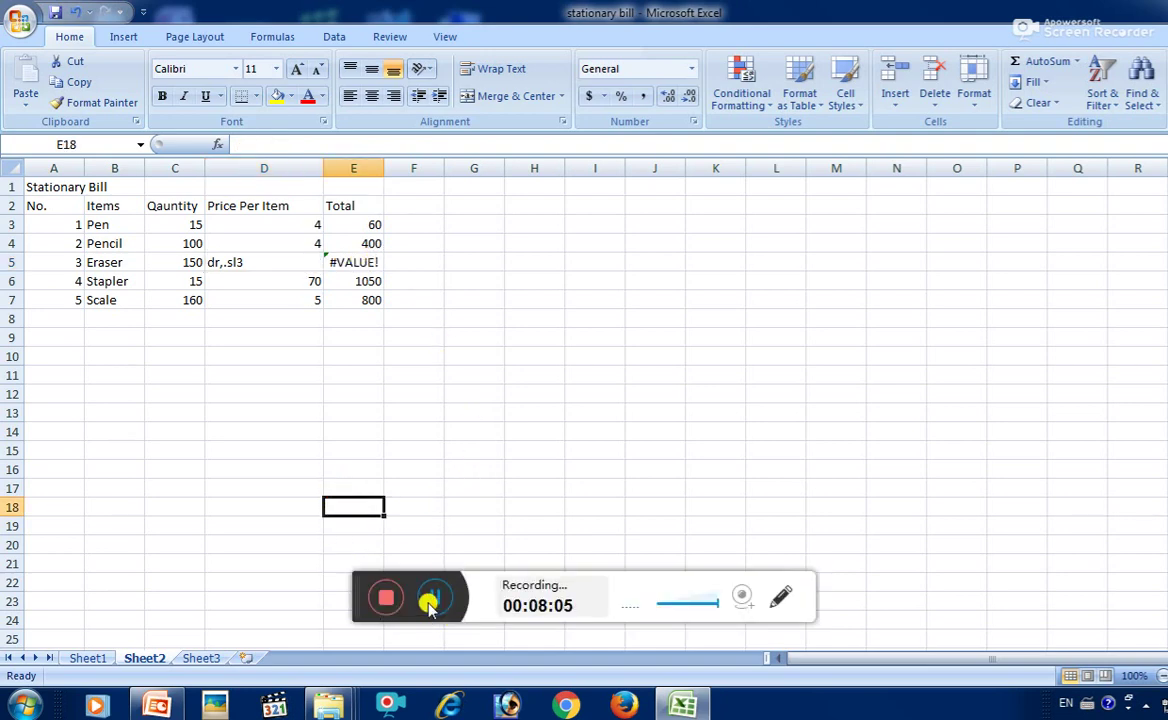
click(435, 597)
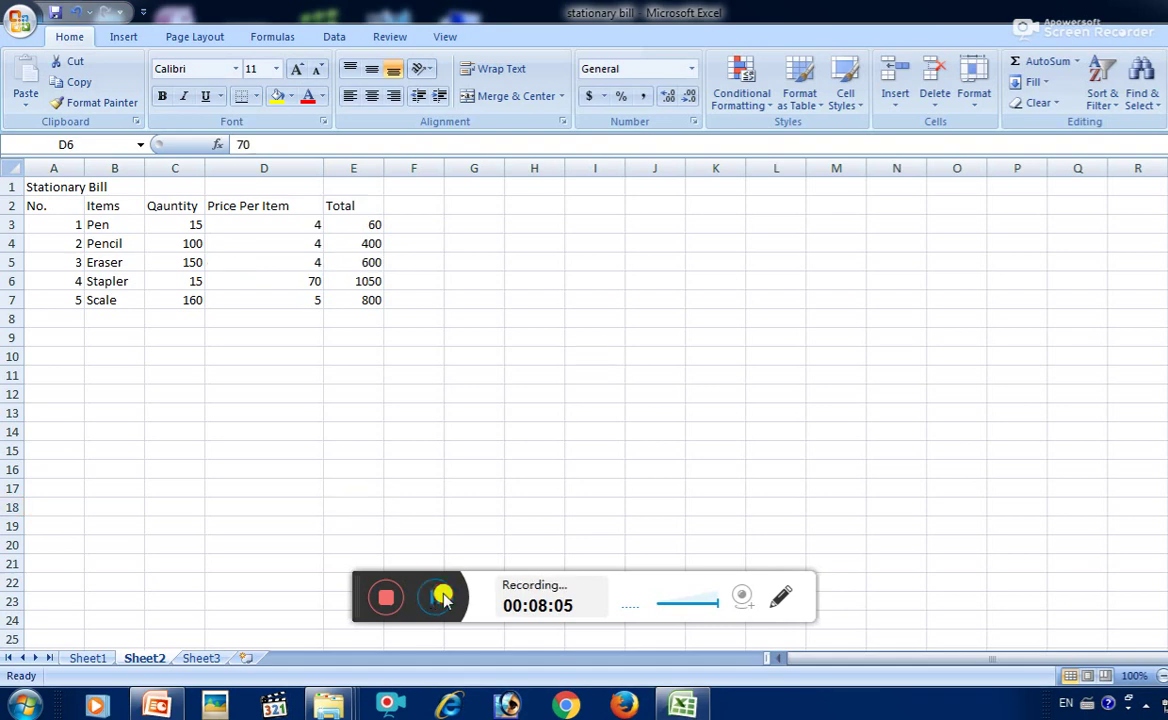
key(F2)
Set the pencil's price per item in D4 to 3.
click(315, 244)
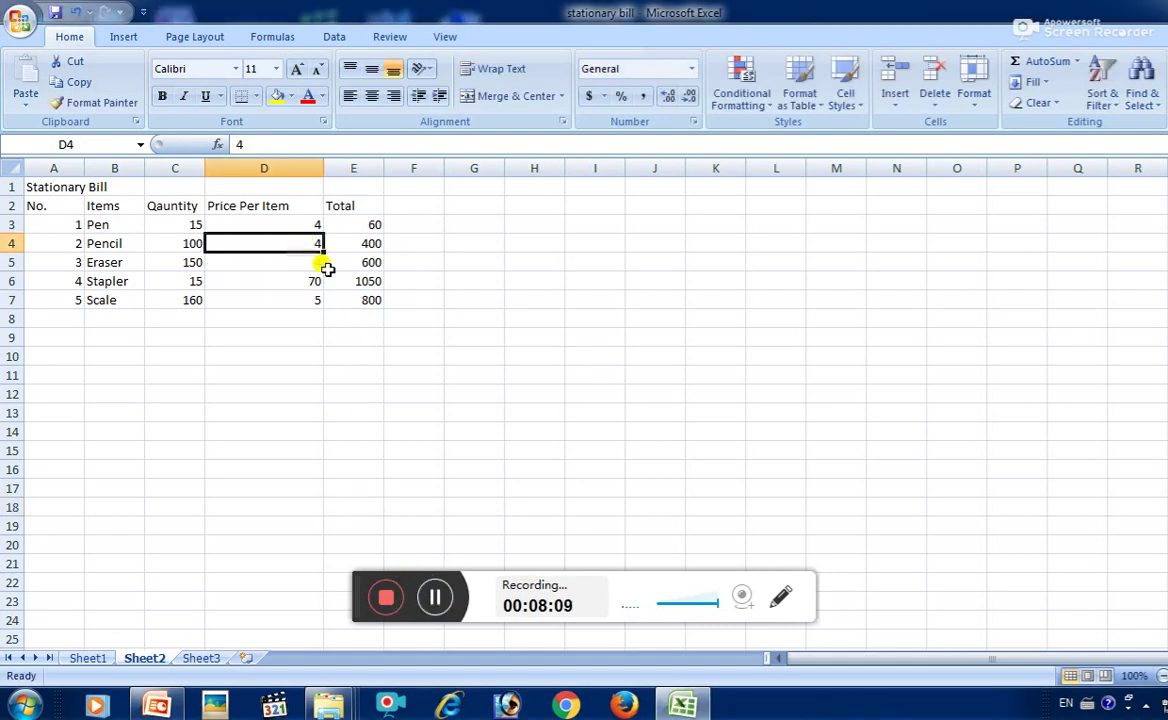
text(3)
key(Return)
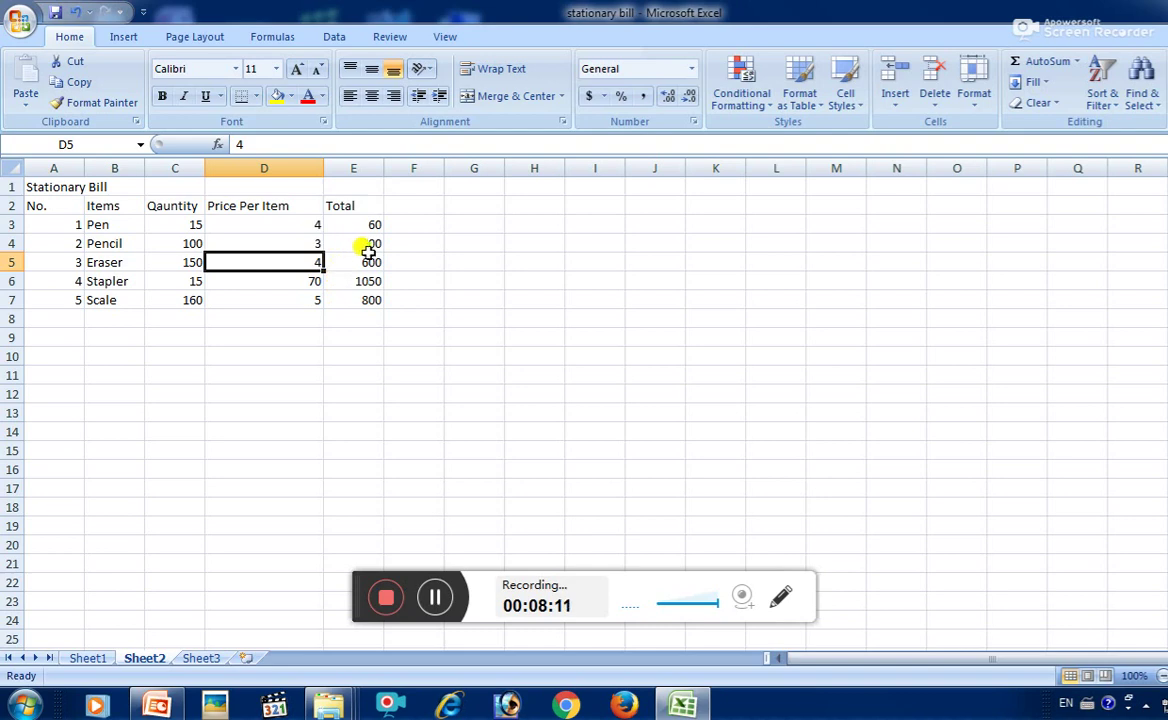
Set the pencil's price per item in D4 to 4 and the eraser's price in D5 to 6.
click(286, 242)
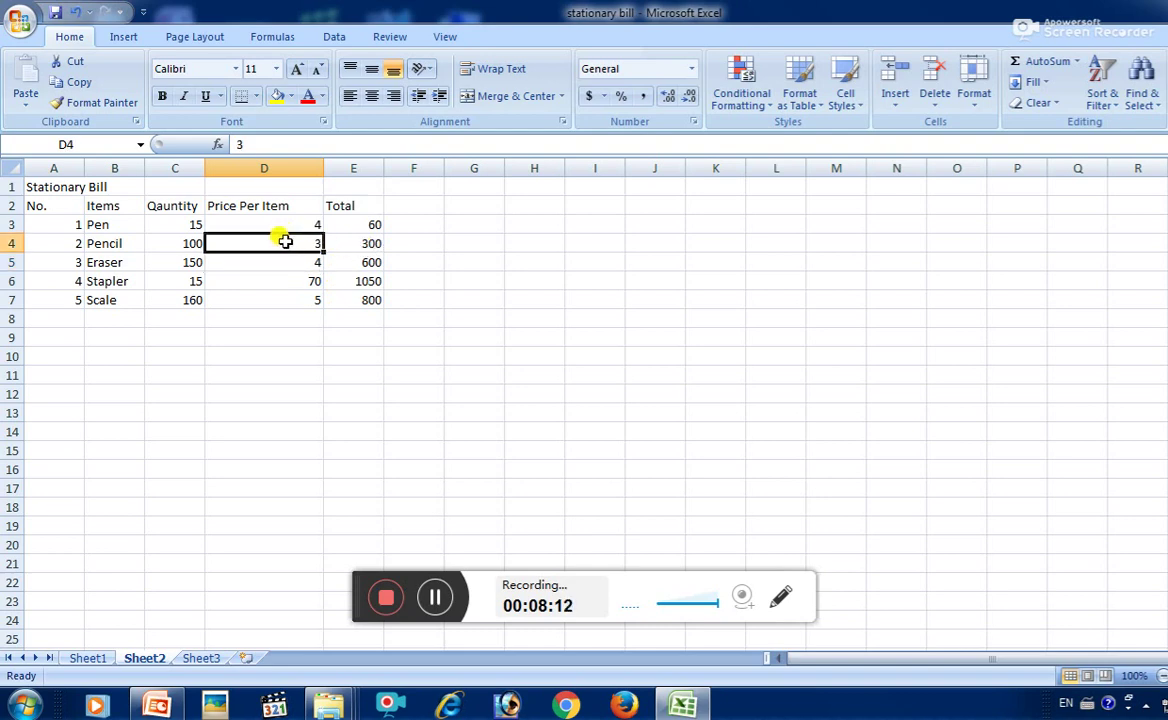
text(4)
key(Return)
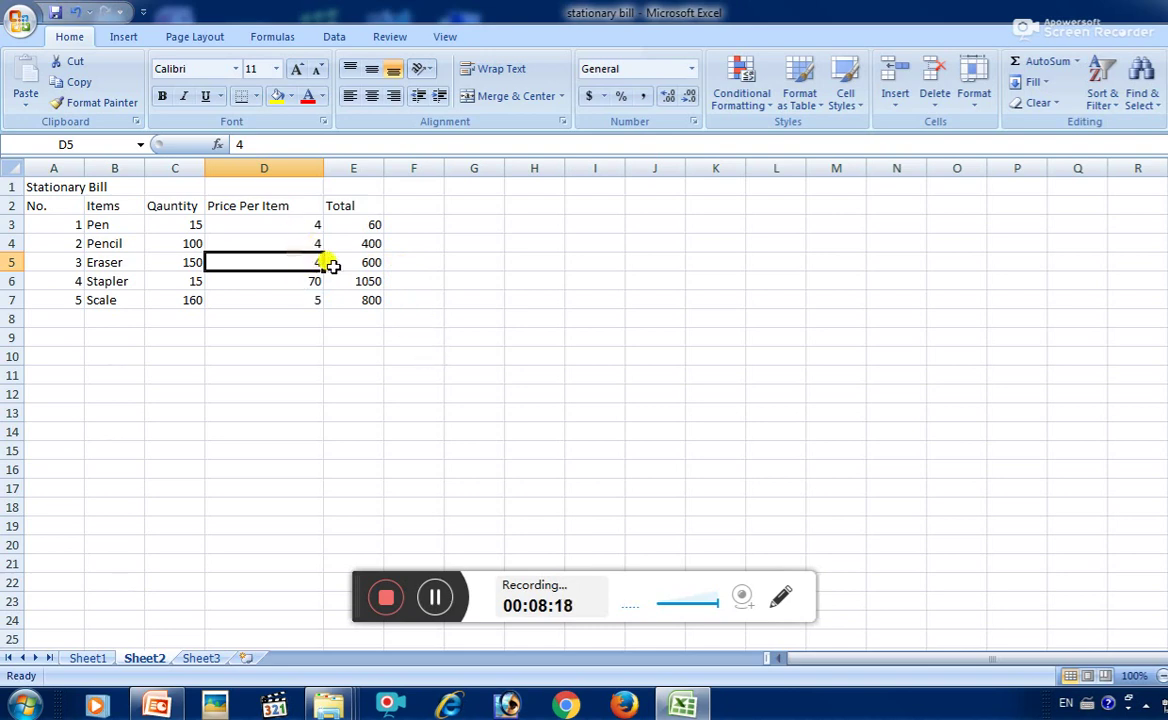
text(6)
key(Return)
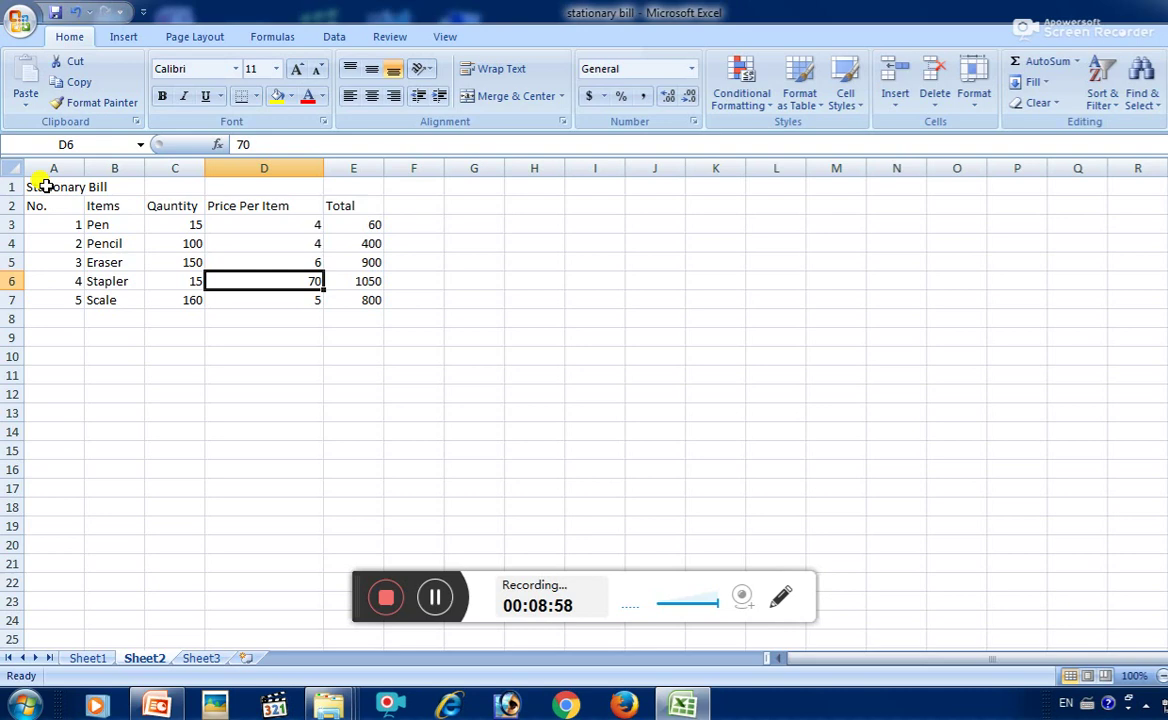
Merge and center the "Stationary Bill" title across cells A1 to E1.
drag(47, 186, 341, 183)
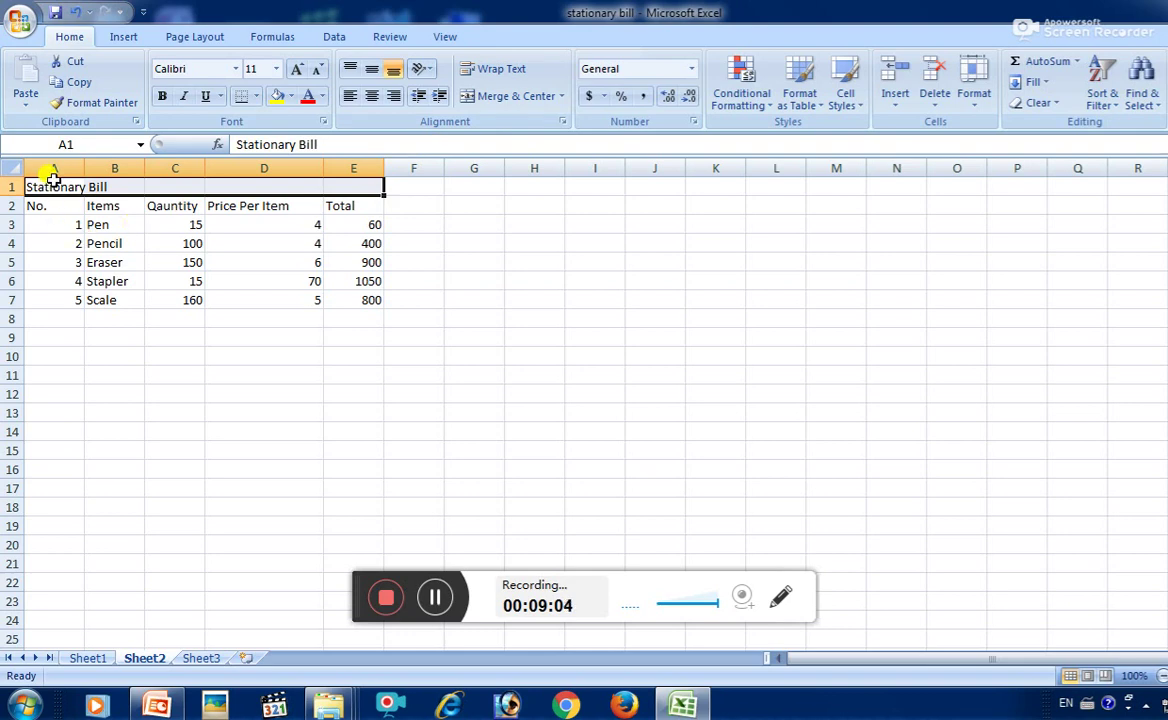
drag(70, 184, 341, 159)
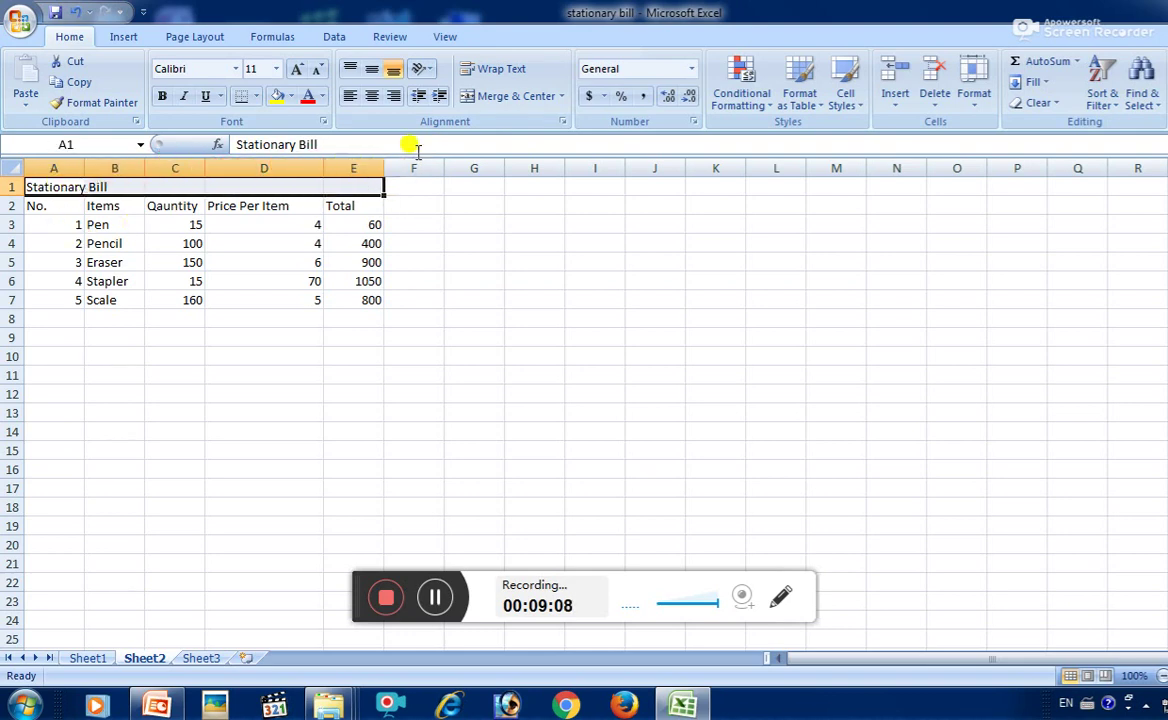
click(480, 97)
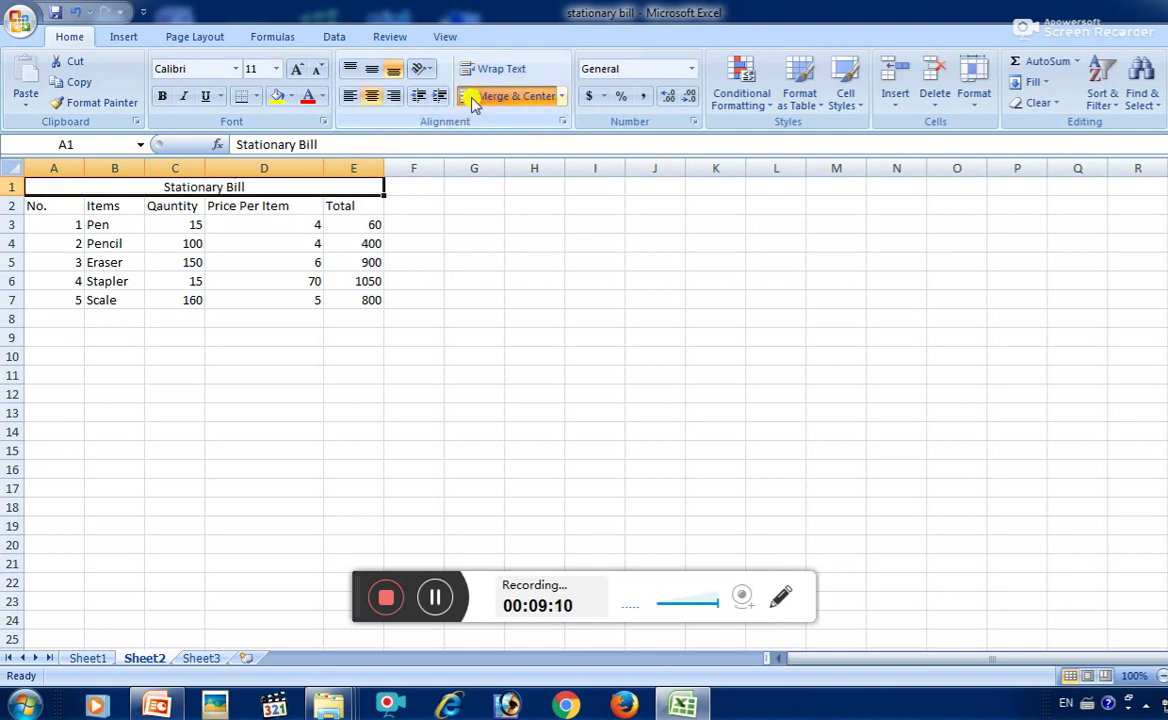
click(368, 260)
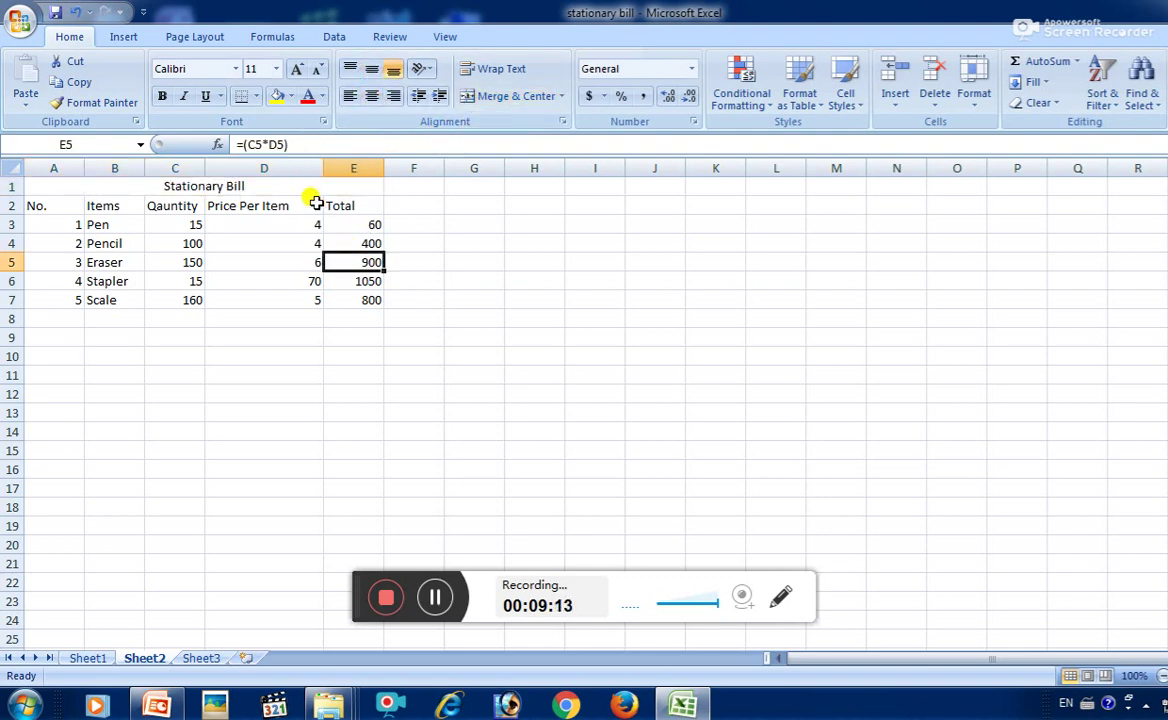
Apply all borders to the bill table in A1:E7.
drag(308, 185, 308, 303)
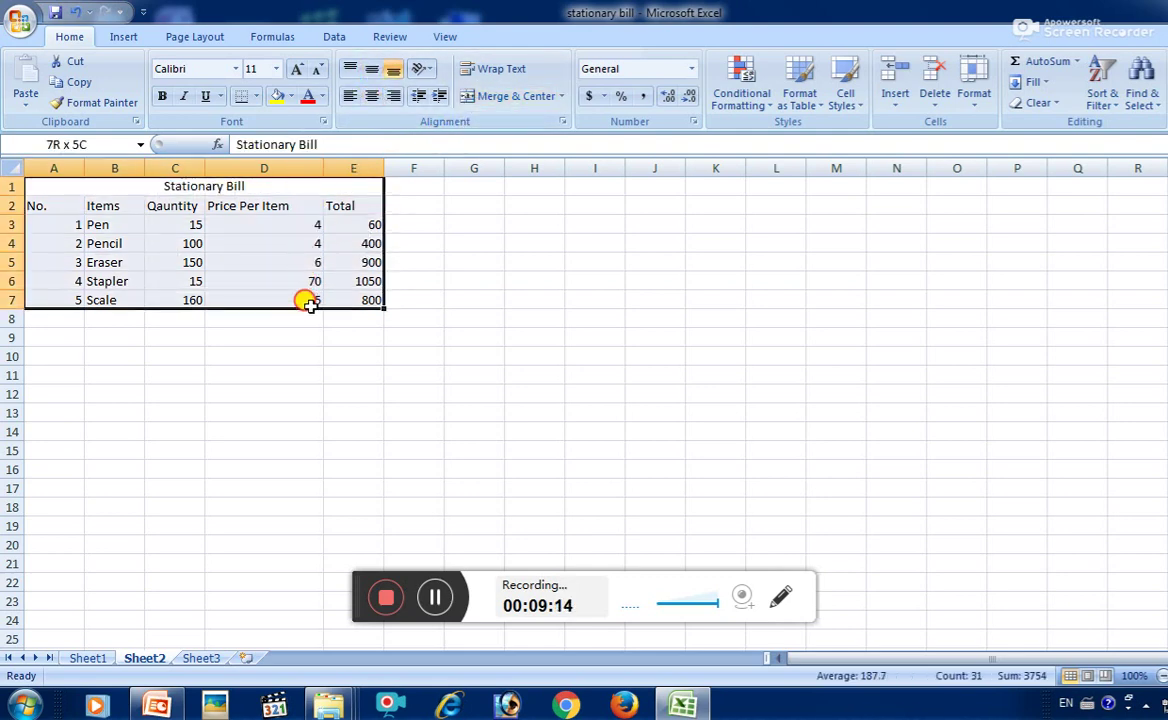
click(256, 96)
click(245, 245)
click(232, 337)
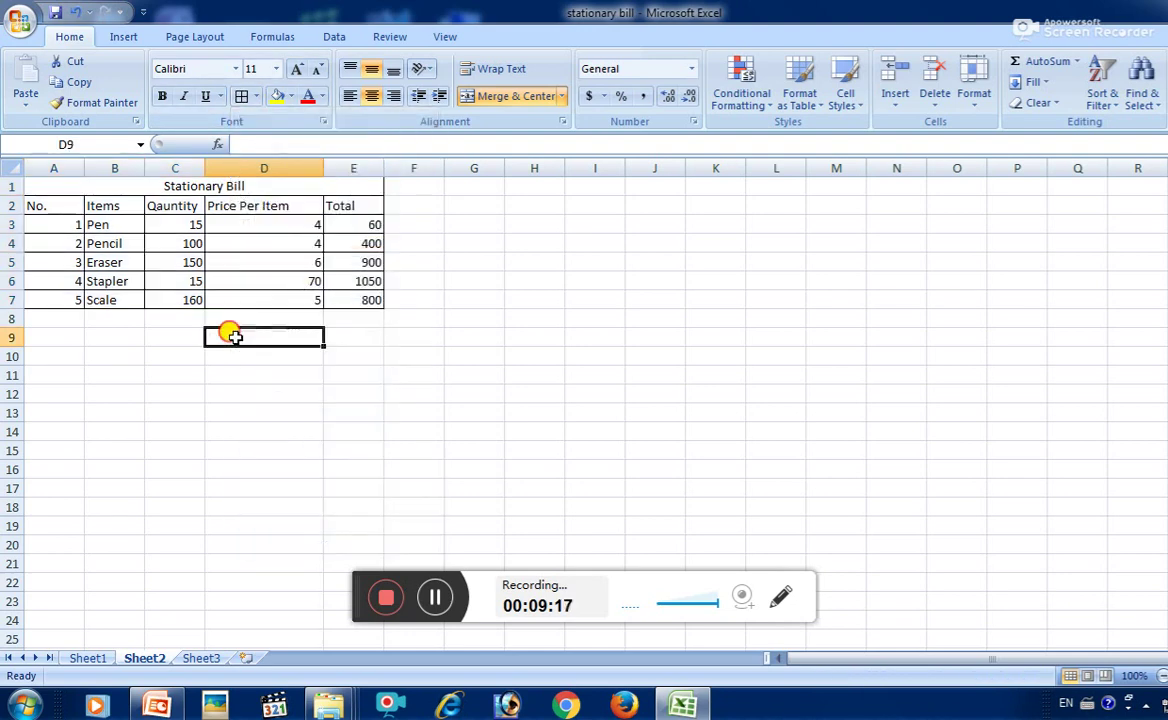
Select the whole sheet and increase the height of all rows to nearly double.
click(11, 168)
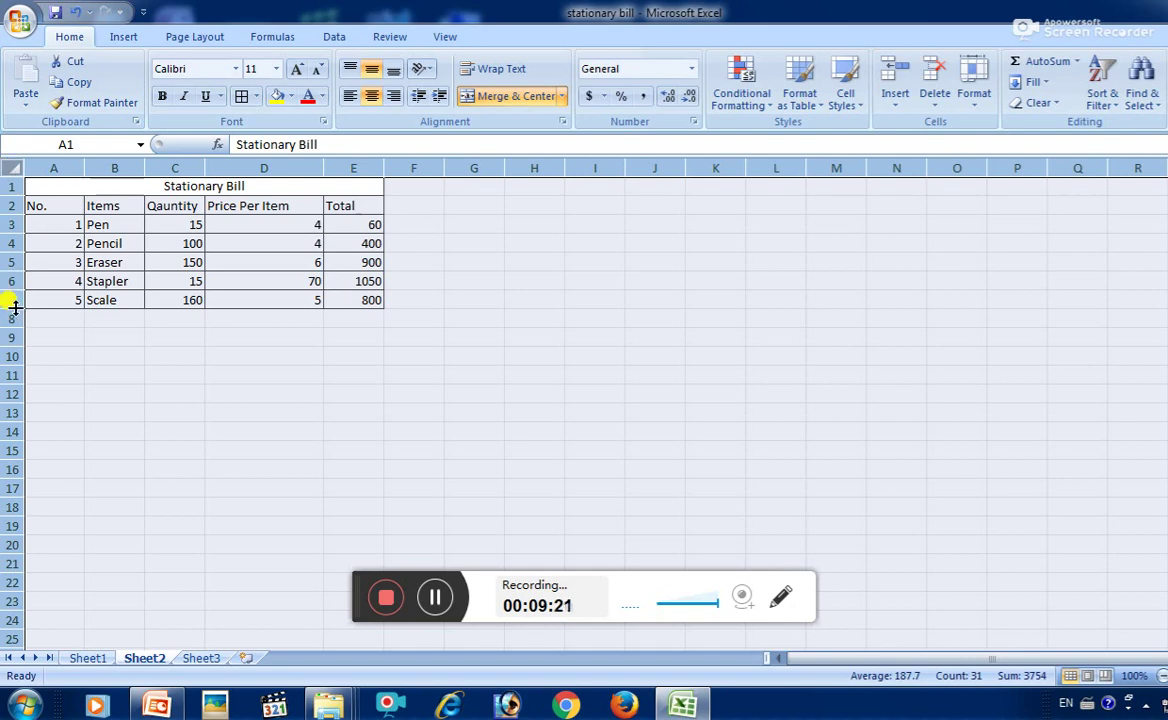
drag(14, 308, 12, 325)
click(390, 300)
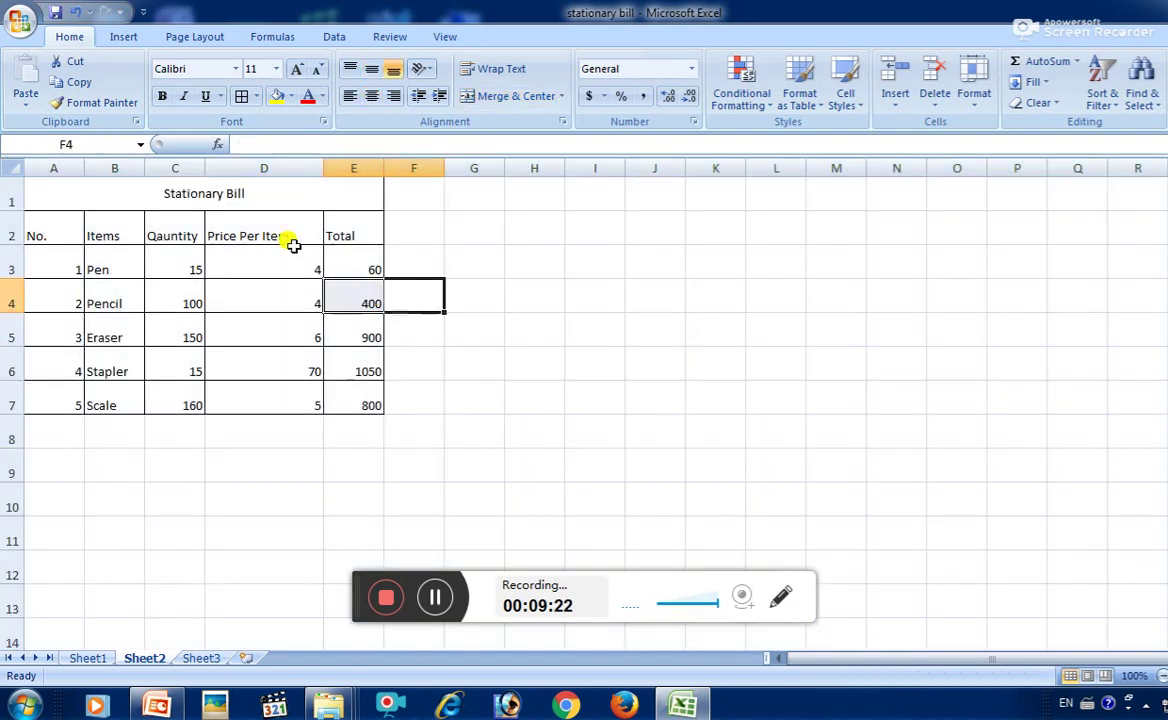
click(268, 258)
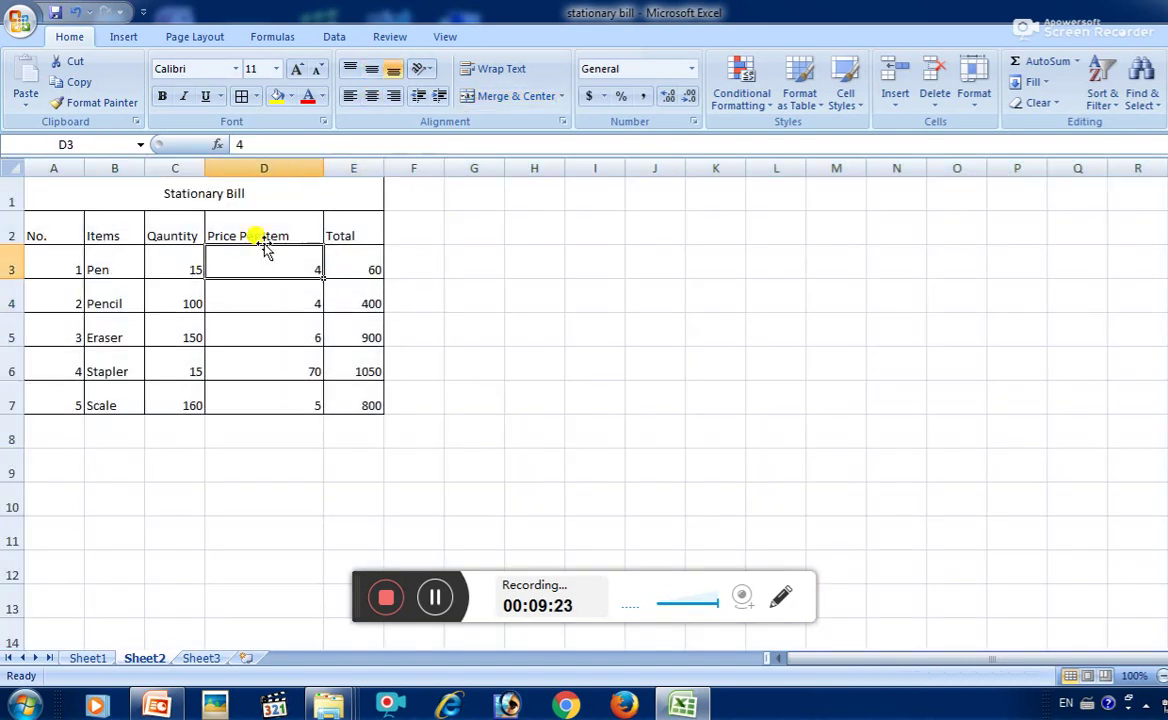
Calculate the bill's grand total in cell E8 with the formula =sum(E3:E7).
click(345, 436)
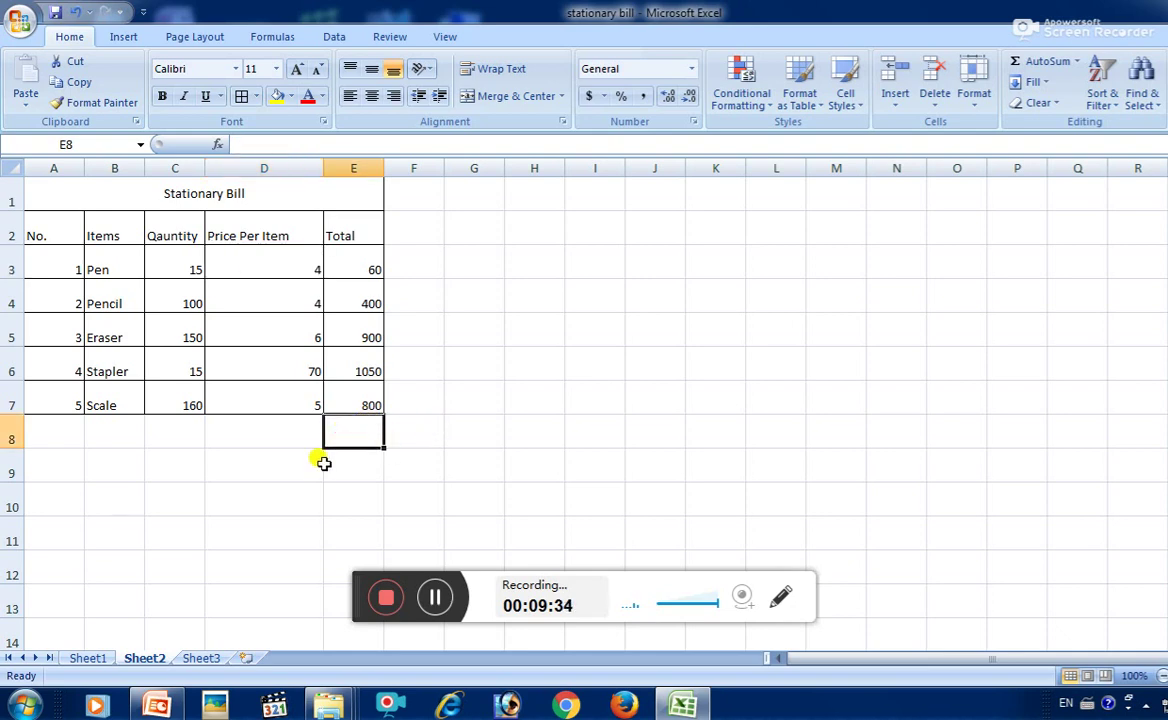
text(=)
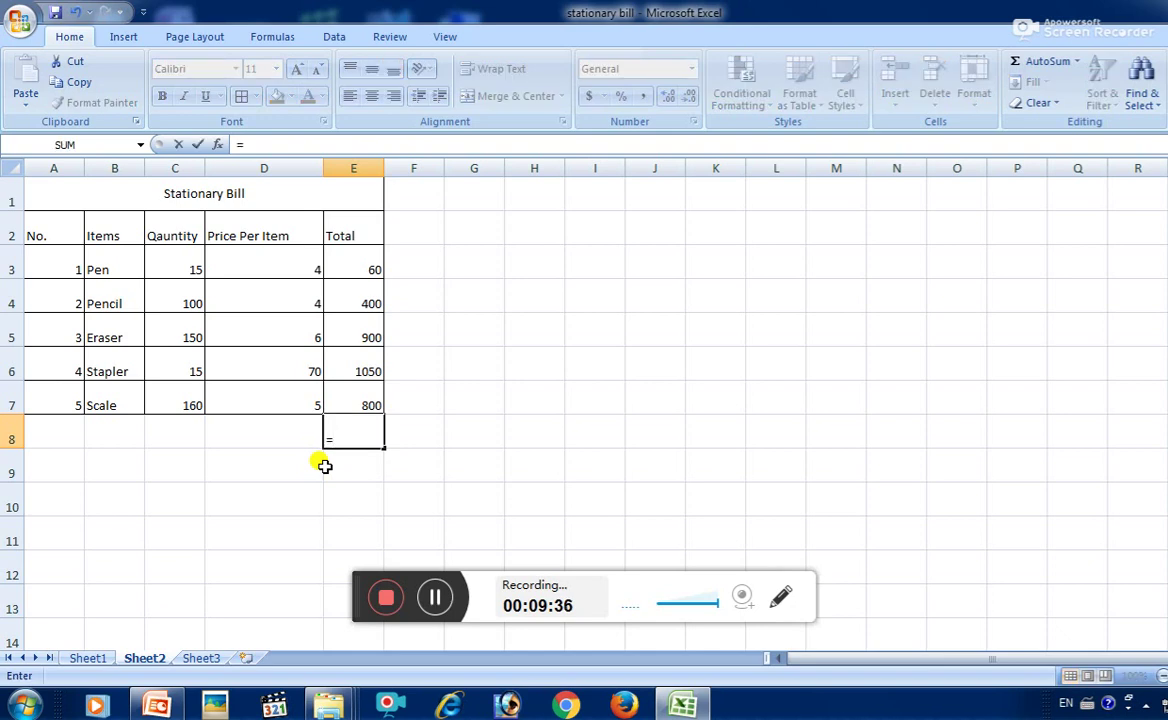
text(sum)
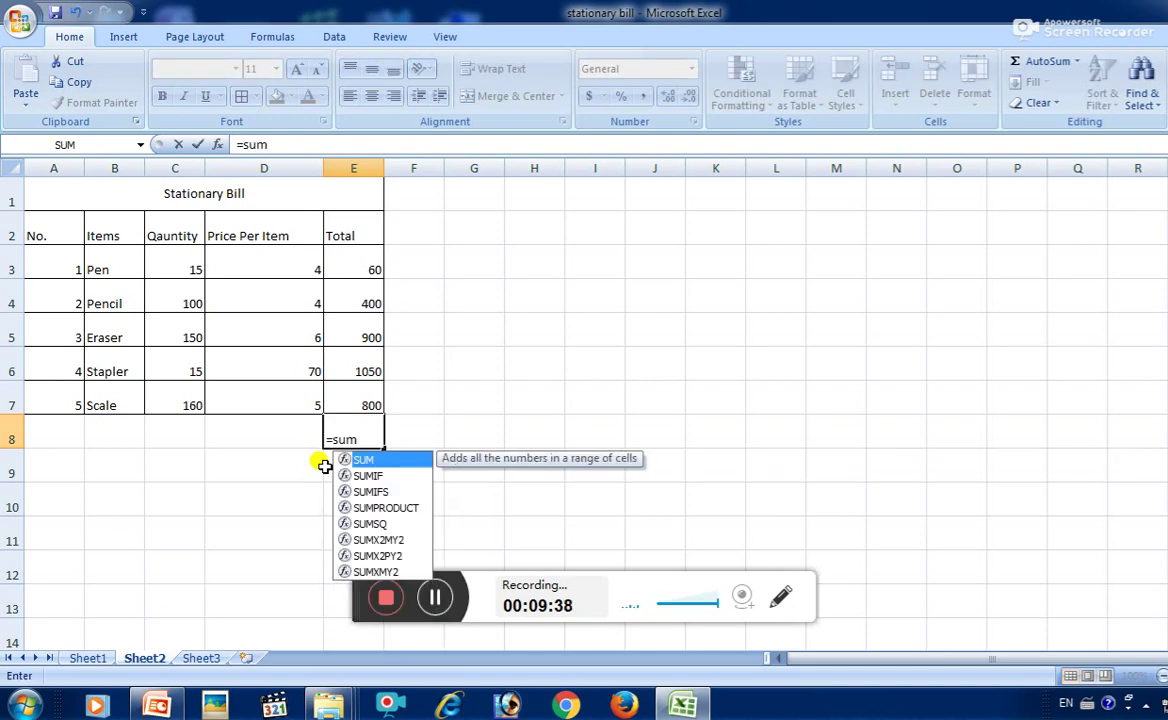
text(()
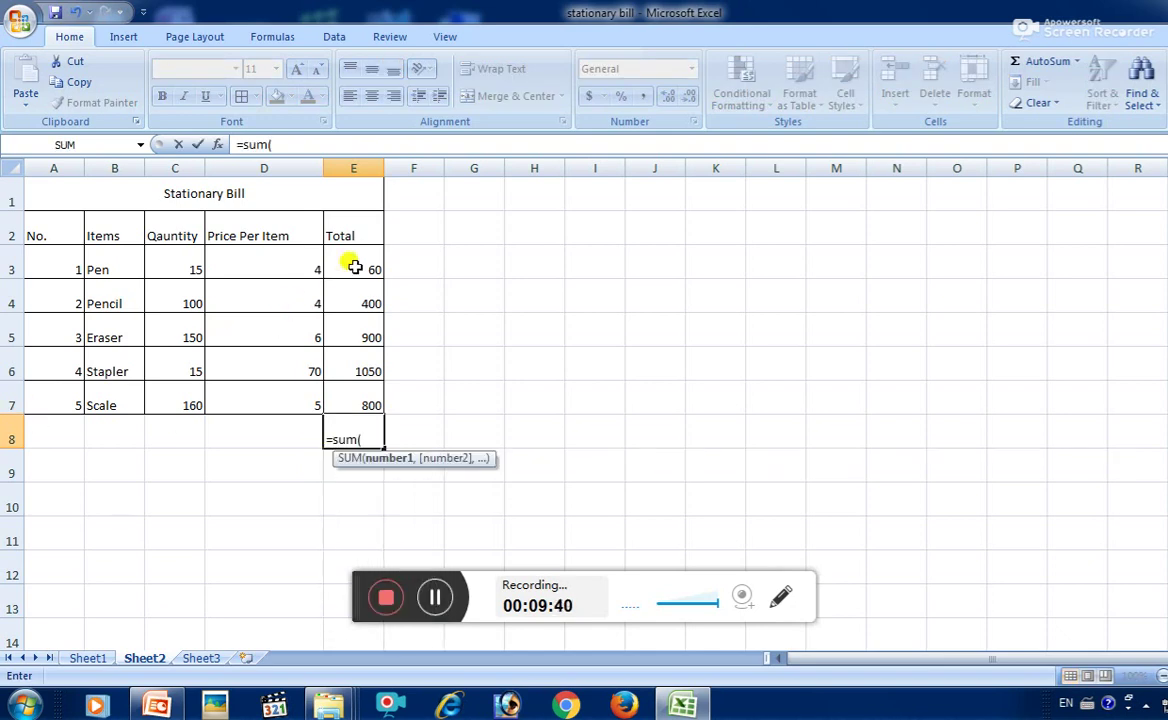
drag(355, 267, 355, 401)
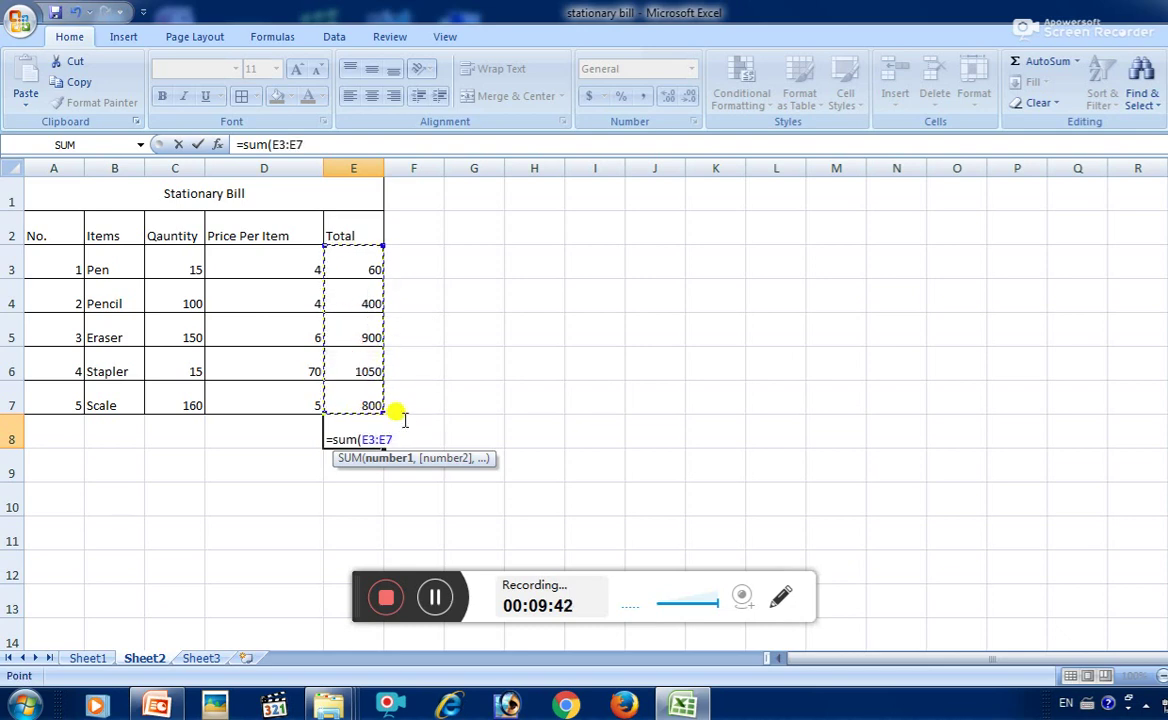
text())
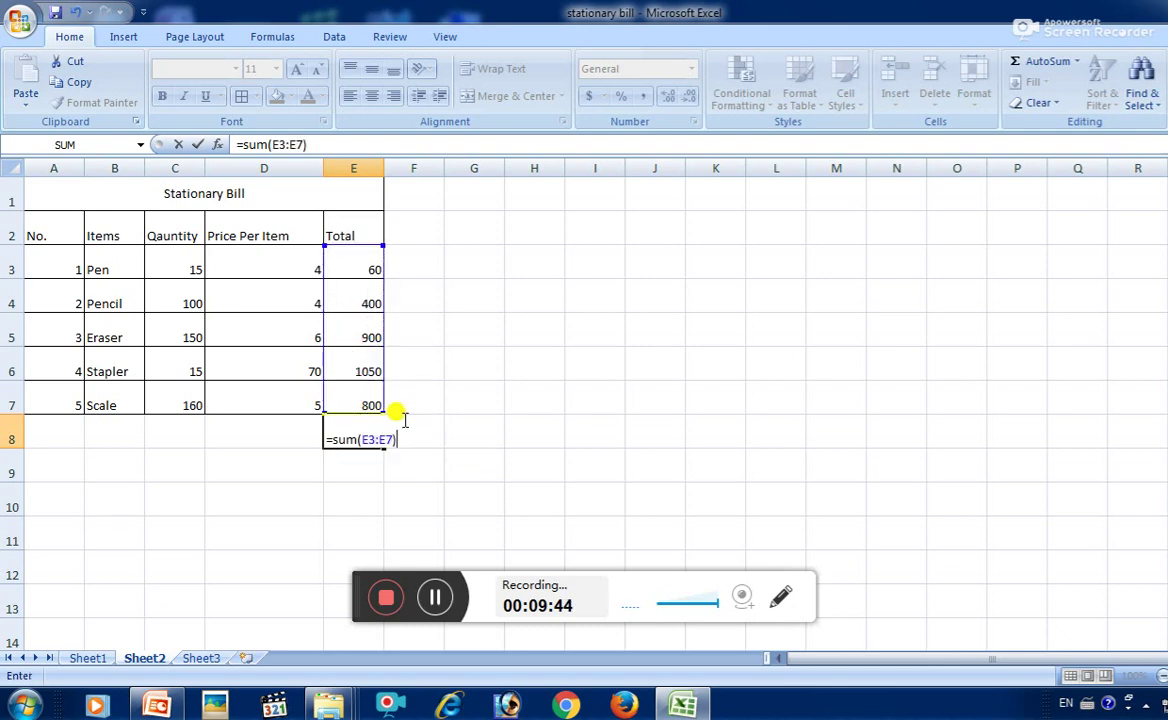
key(Return)
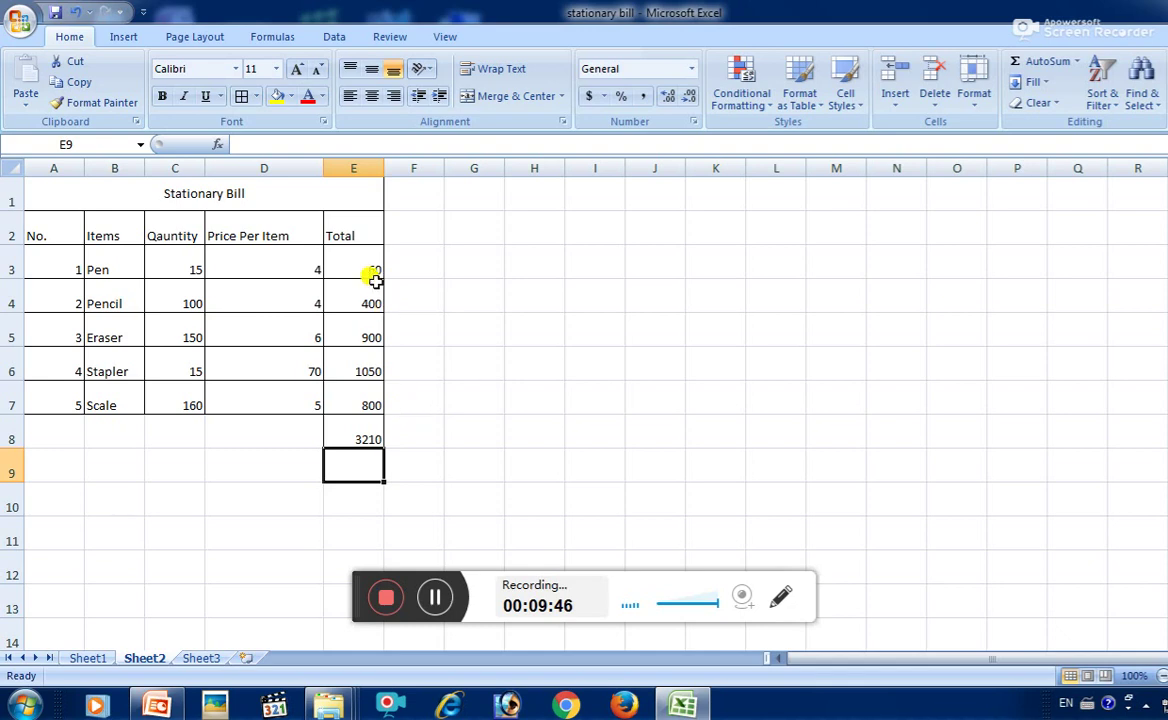
Merge and center cells A8 to D8 and enter the label "Total" in the merged cell.
drag(268, 432, 52, 437)
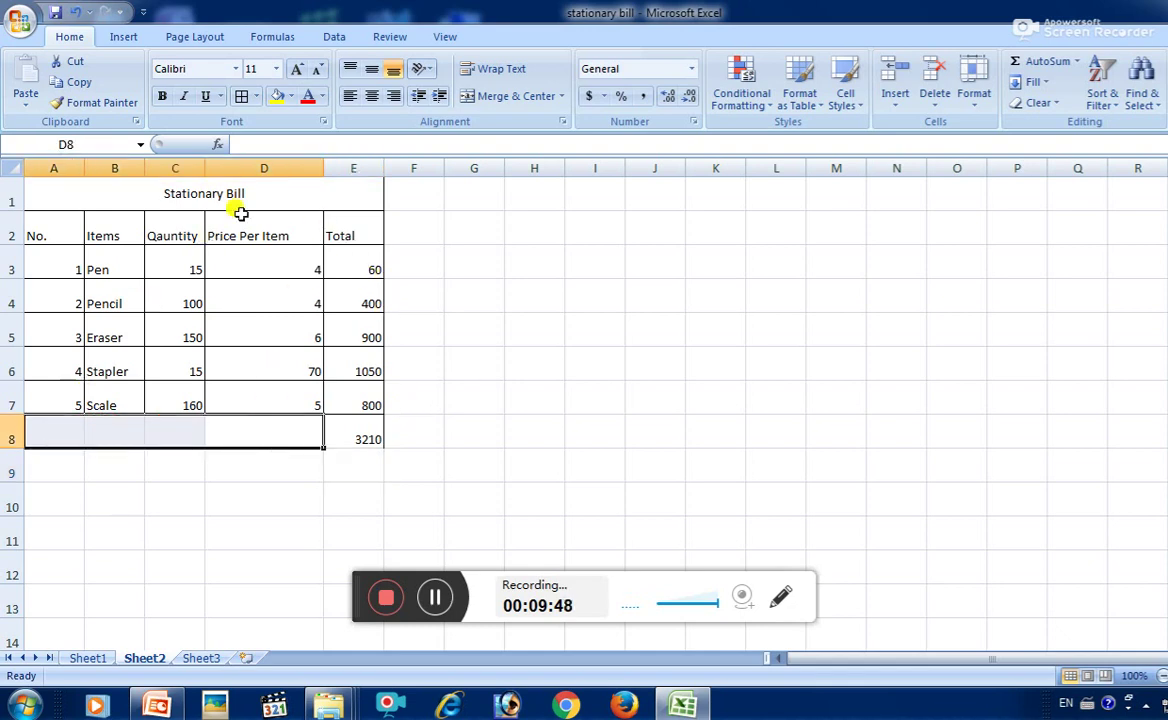
click(490, 96)
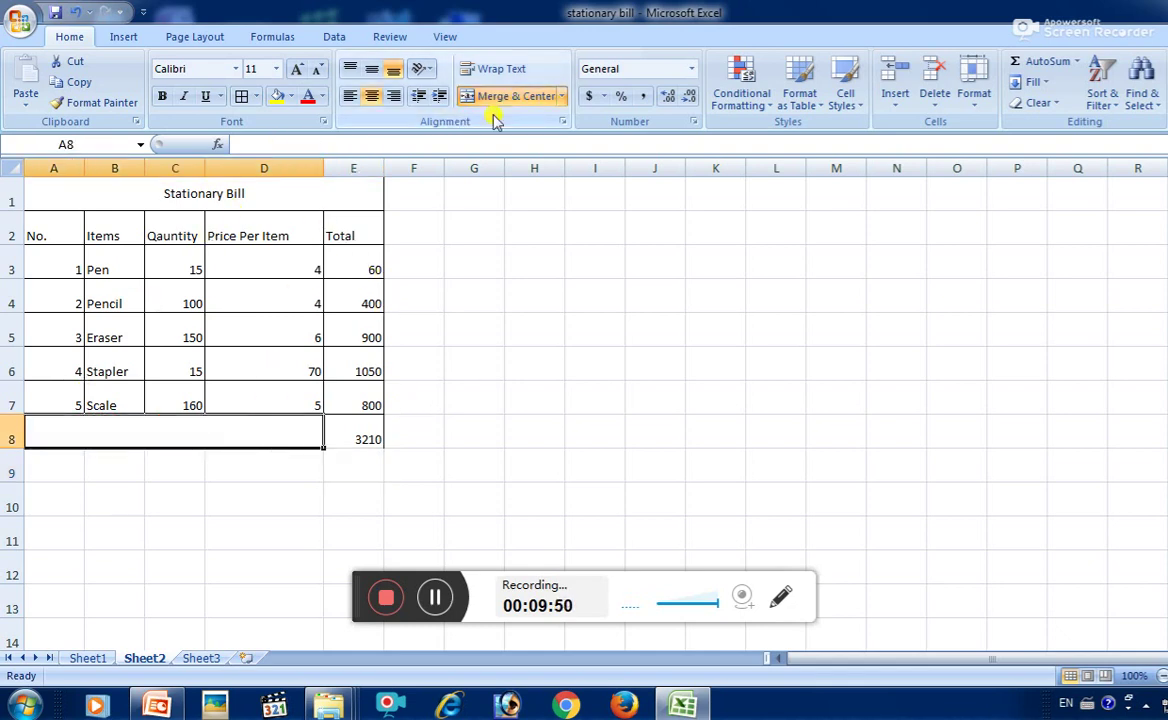
double_click(268, 420)
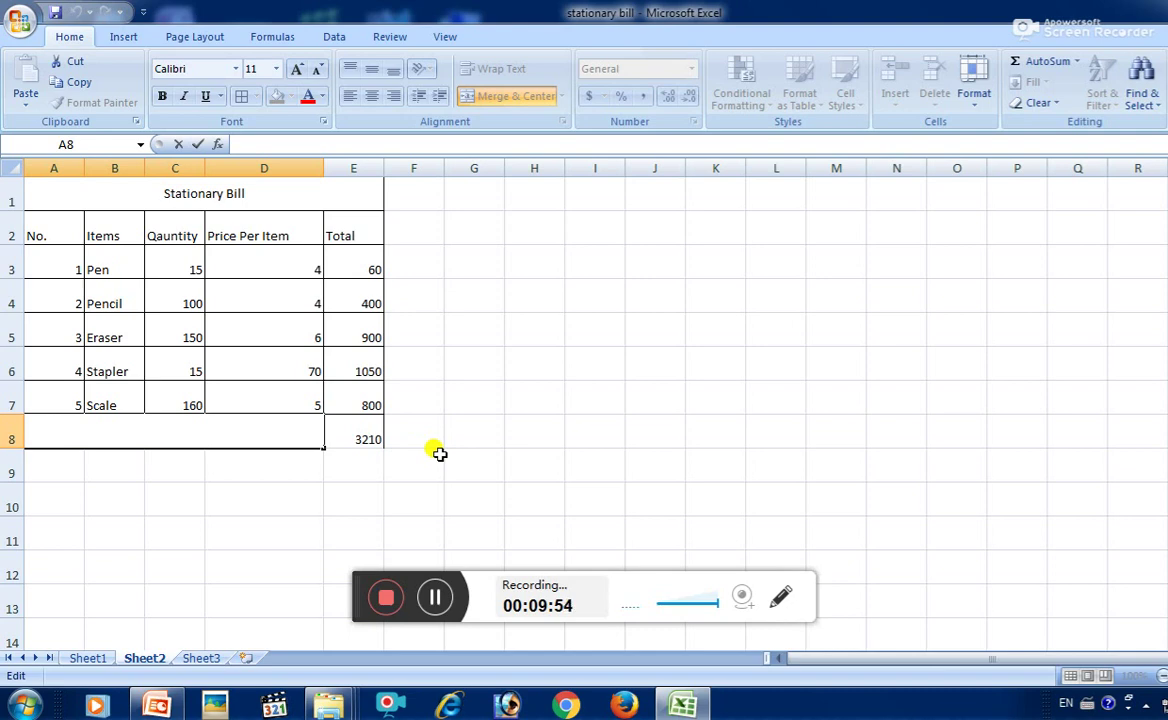
text(Total)
key(Return)
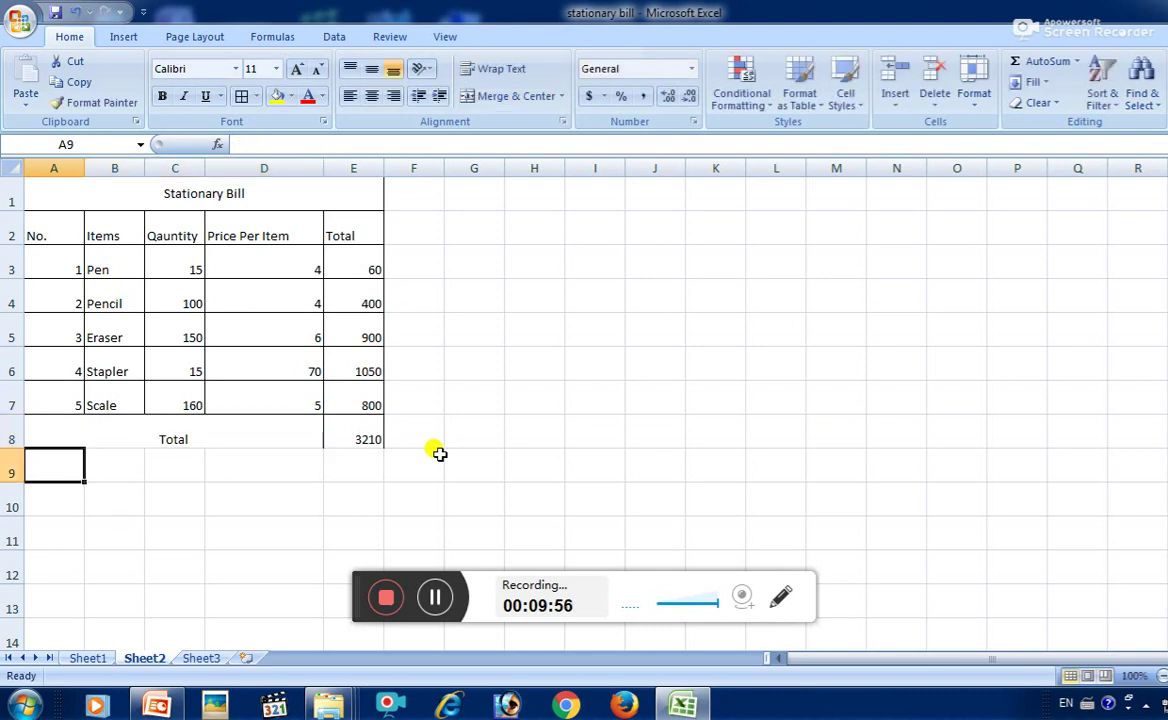
Apply all borders to the complete bill, including the grand total row, in A1:E8.
drag(270, 182, 280, 428)
click(240, 97)
click(478, 385)
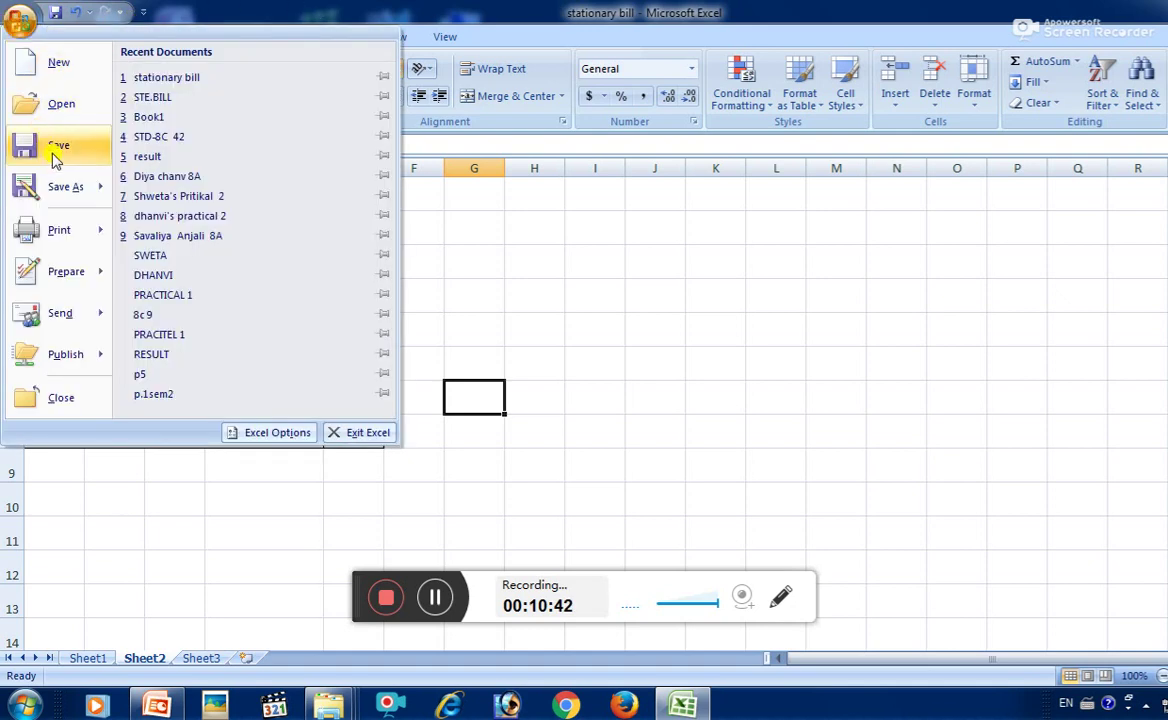
Save the workbook, and save it again as an Excel Workbook named "stationary bill" in the Documents library.
click(56, 150)
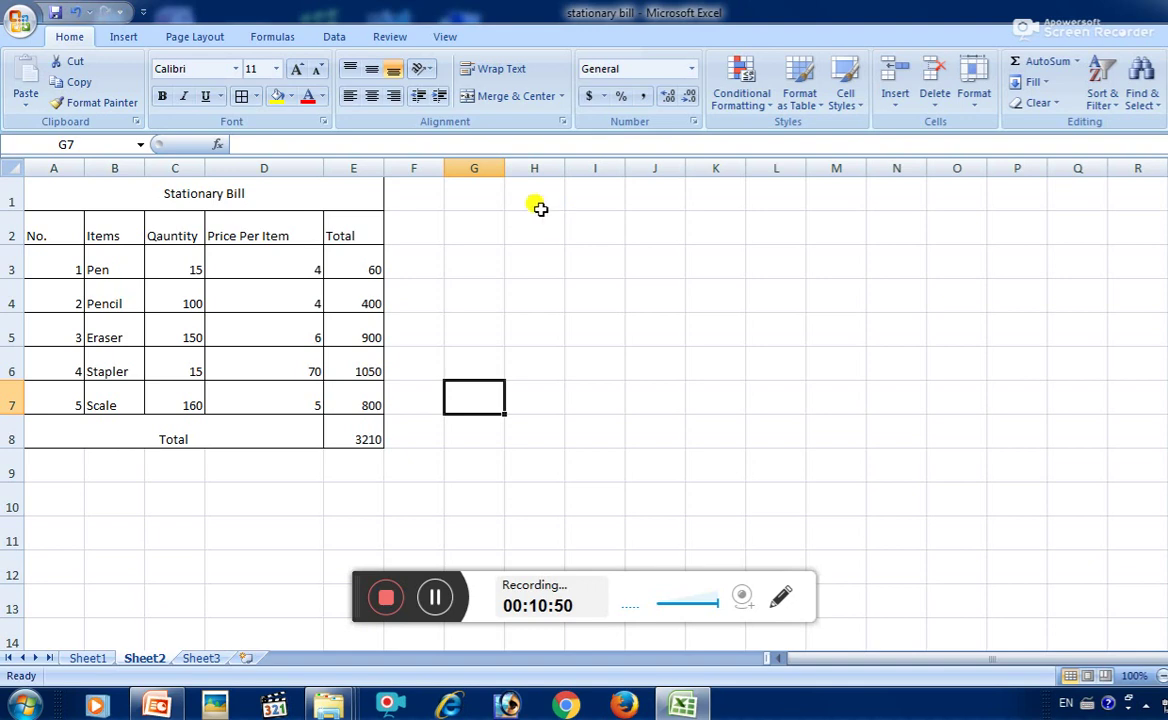
click(20, 20)
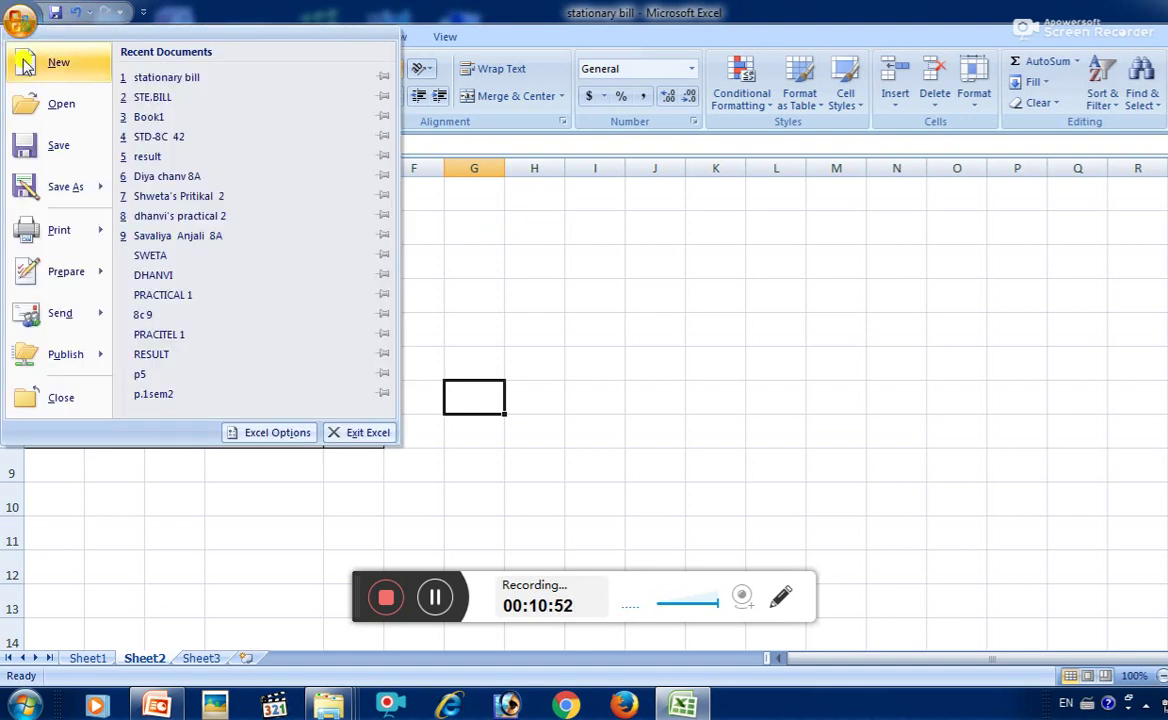
click(62, 188)
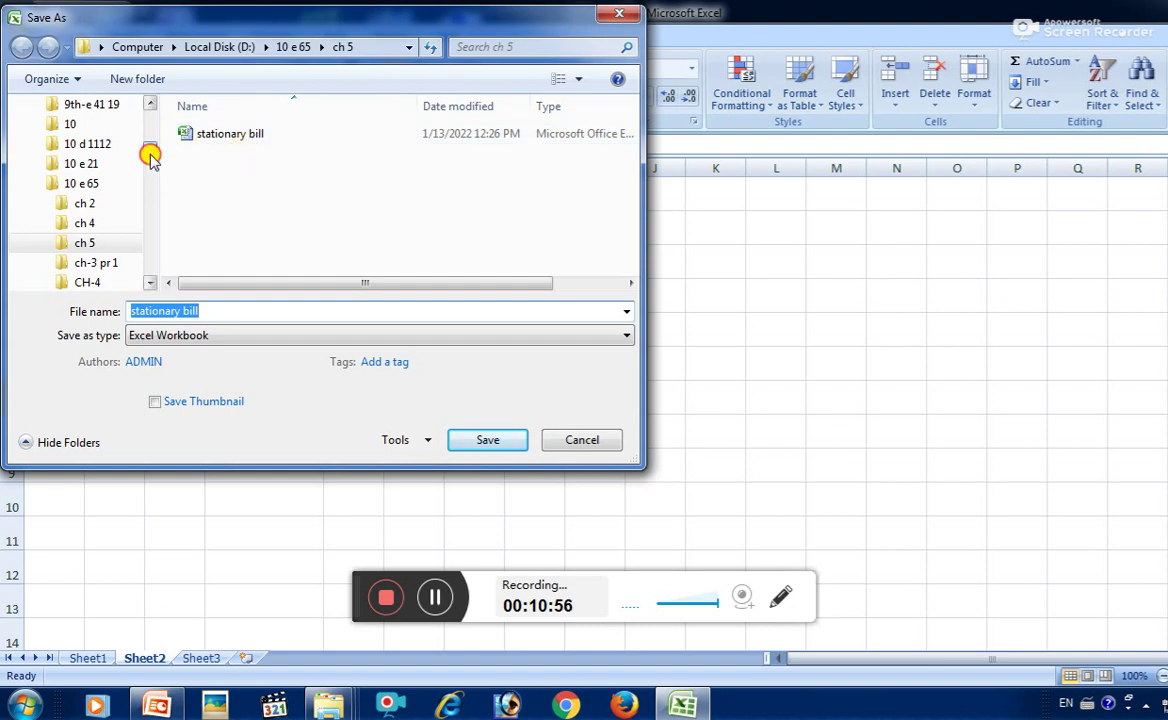
drag(150, 155, 145, 112)
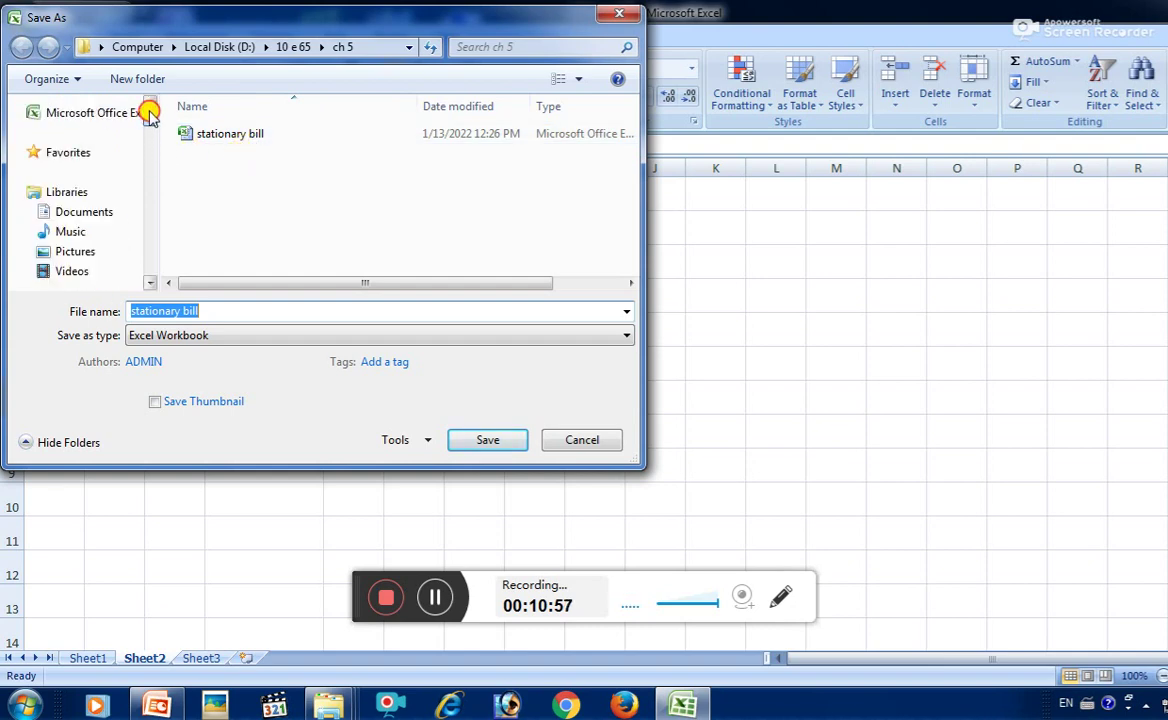
click(117, 216)
click(210, 313)
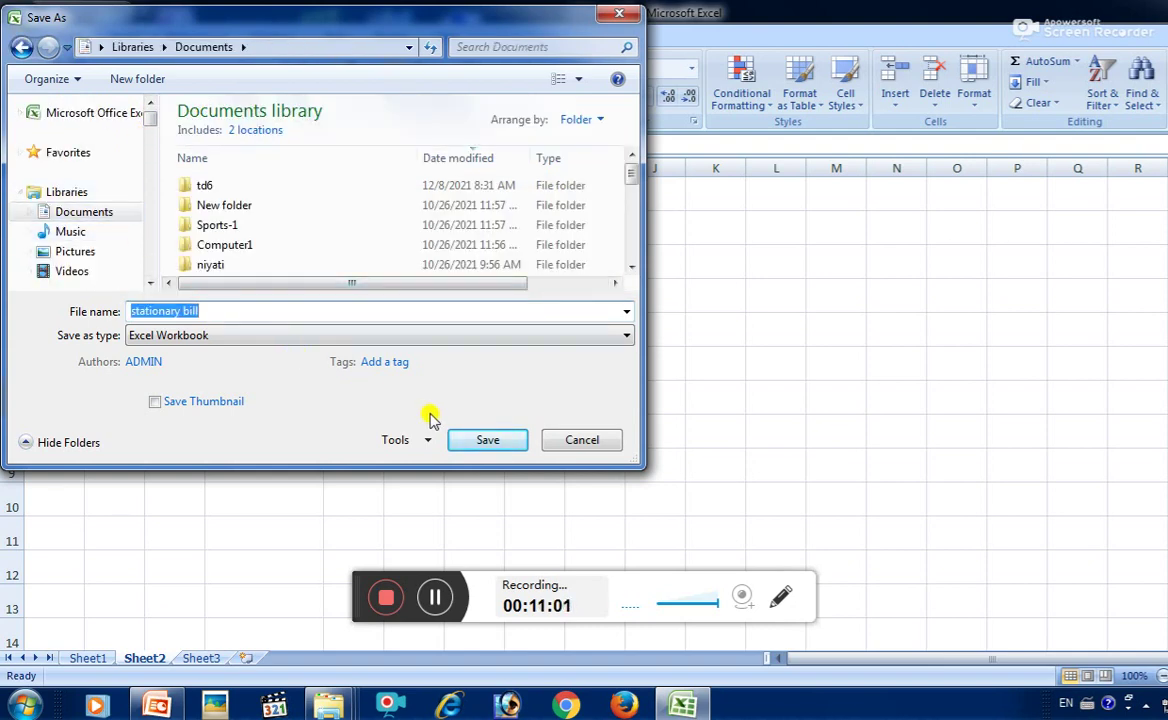
click(488, 440)
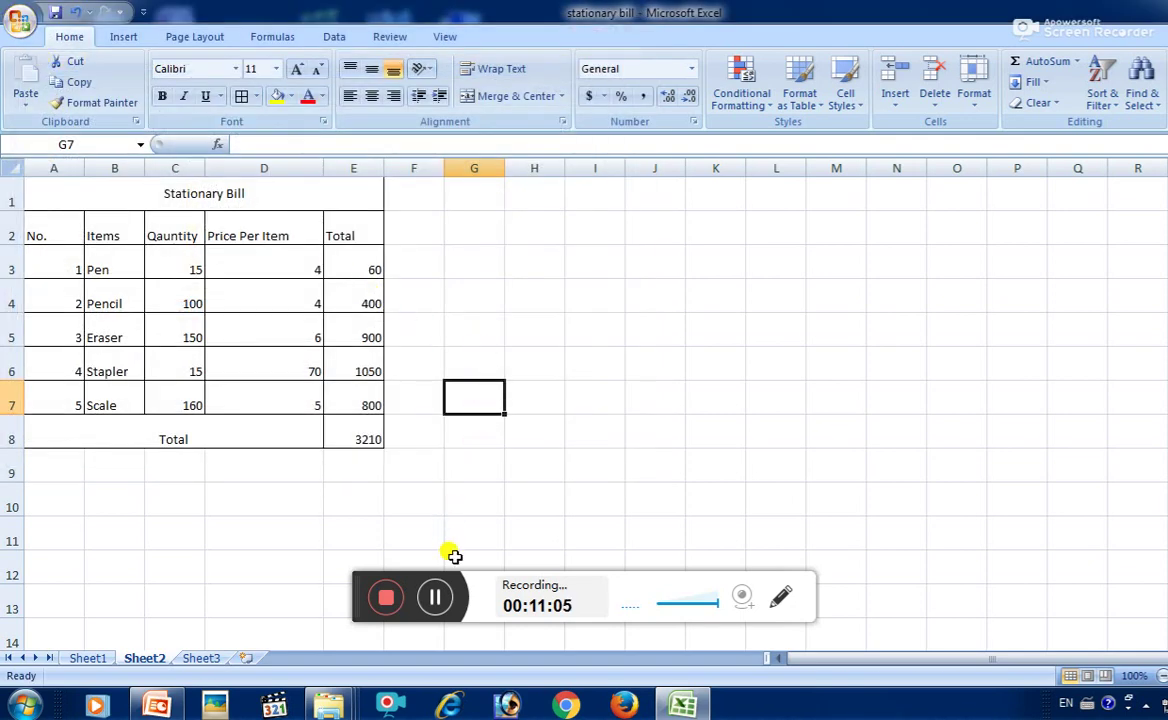
click(440, 598)
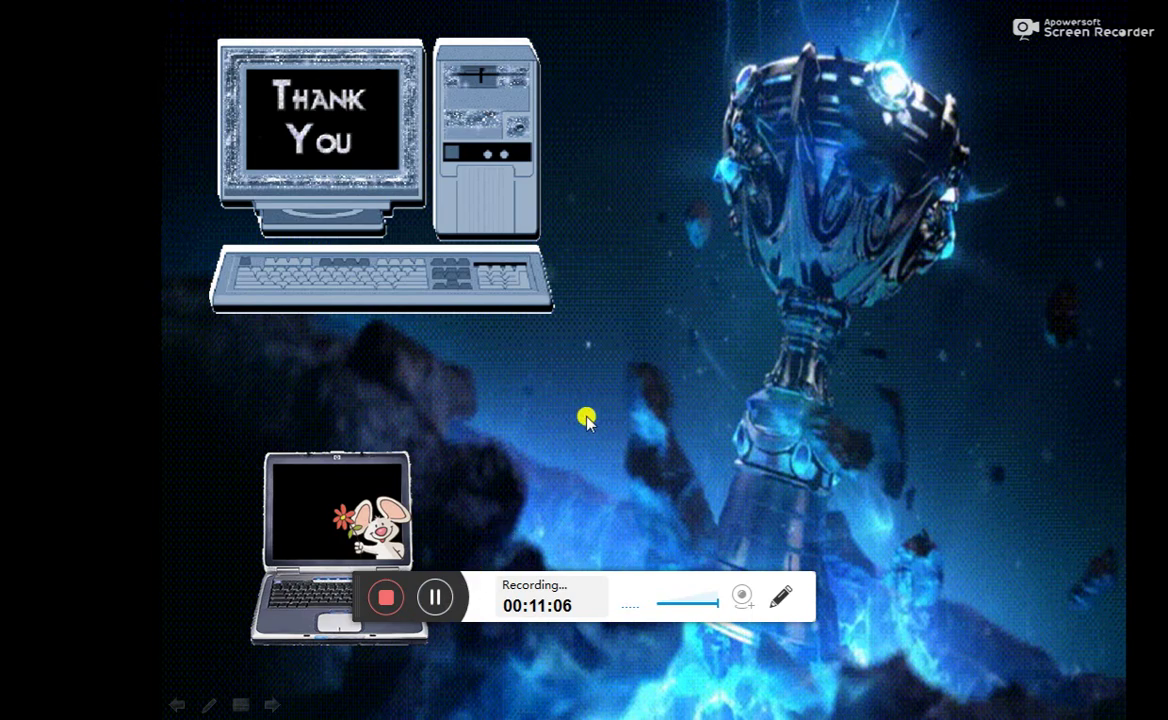